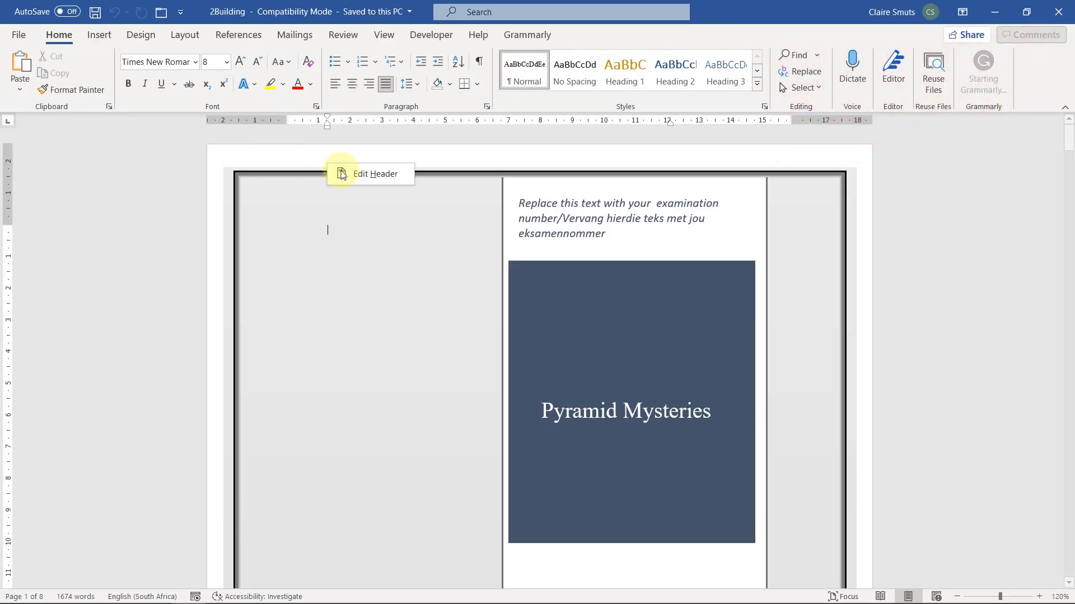
Step: Enter the examination number in the section 1 header on the Table of Contents page and close header editing
{"action": "double_click", "coordinate": [355, 179]}
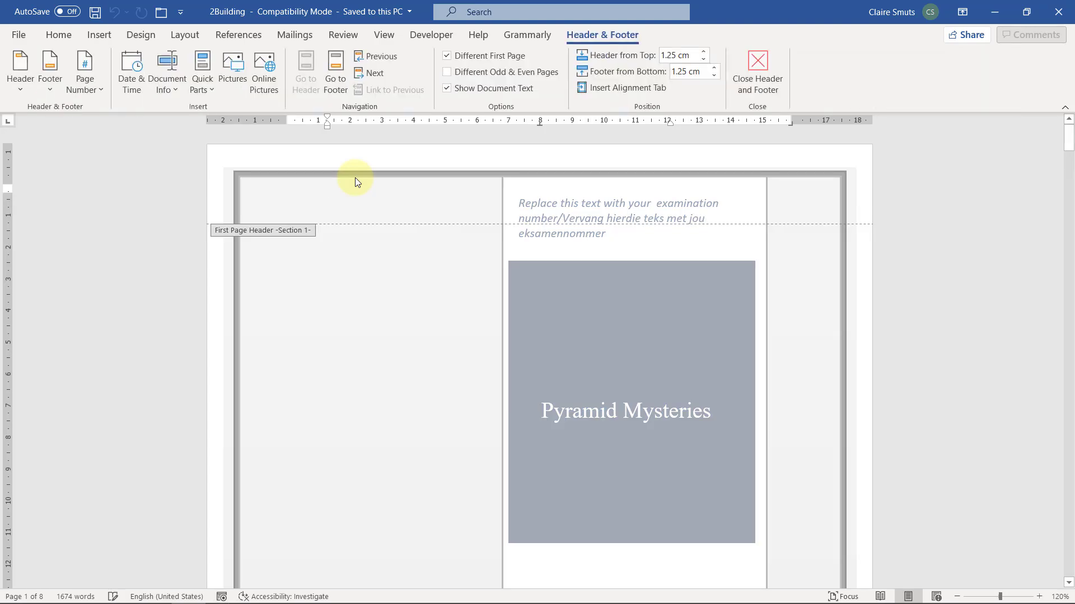
{"action": "key", "text": "Tab"}
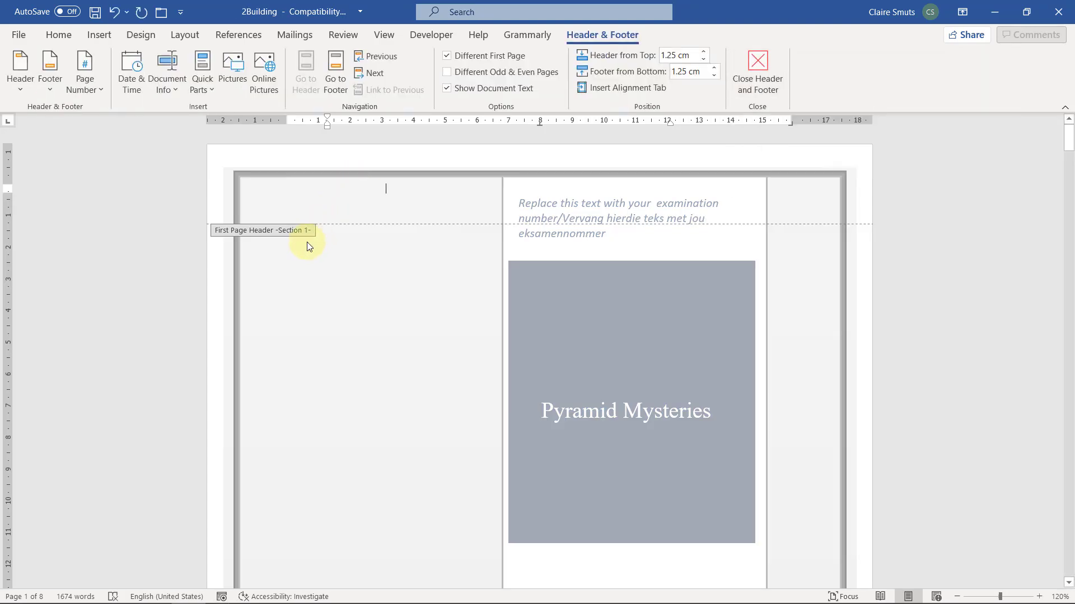
{"action": "scroll", "coordinate": [306, 242], "scroll_direction": "down", "scroll_amount": 12}
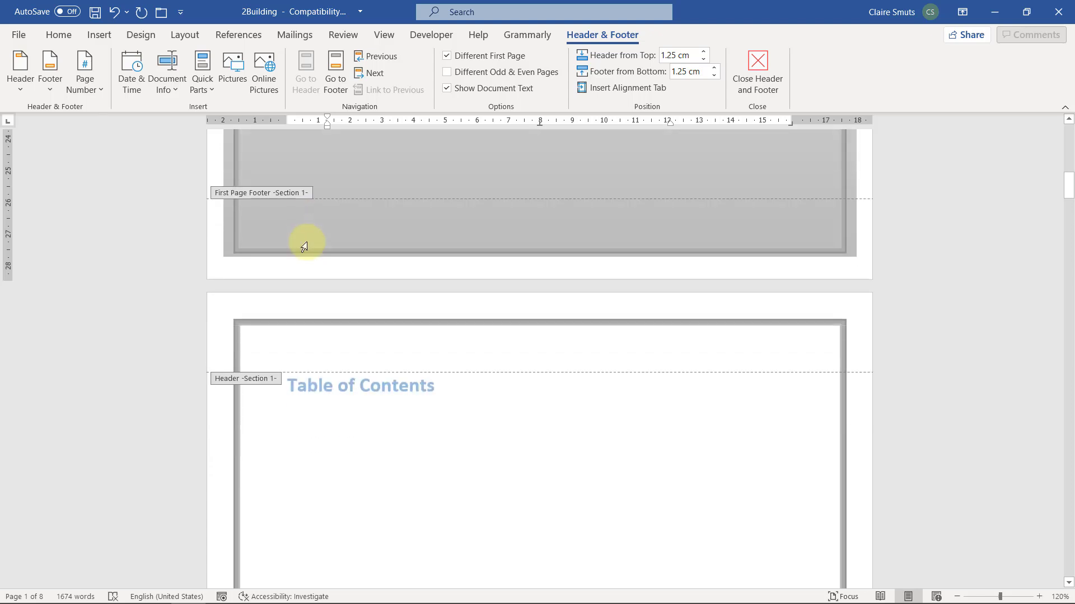
{"action": "left_click", "coordinate": [307, 344]}
{"action": "type", "text": "6131351"}
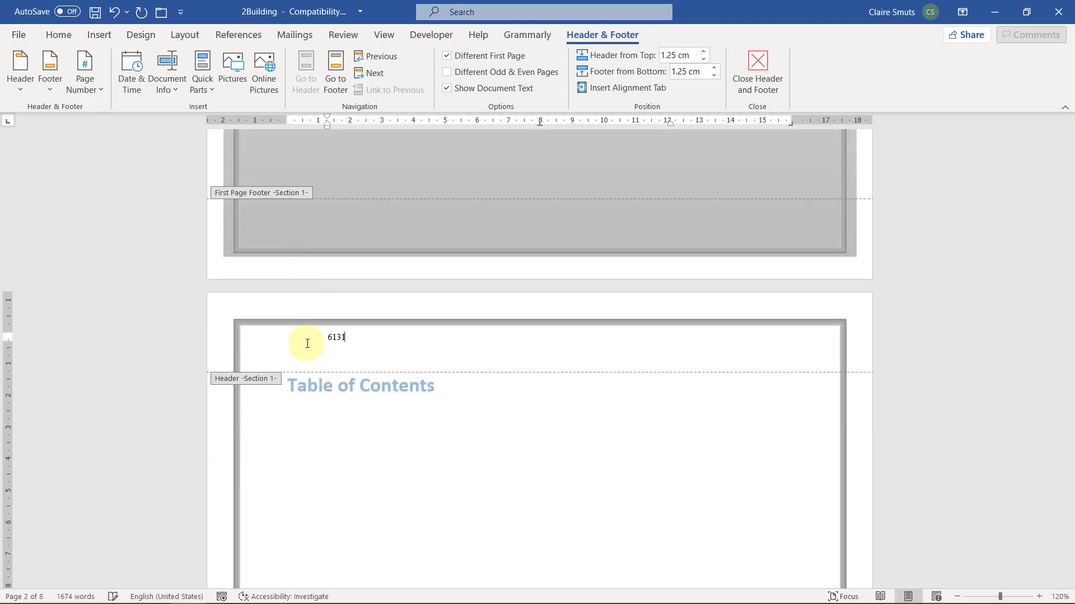
{"action": "left_click", "coordinate": [747, 76]}
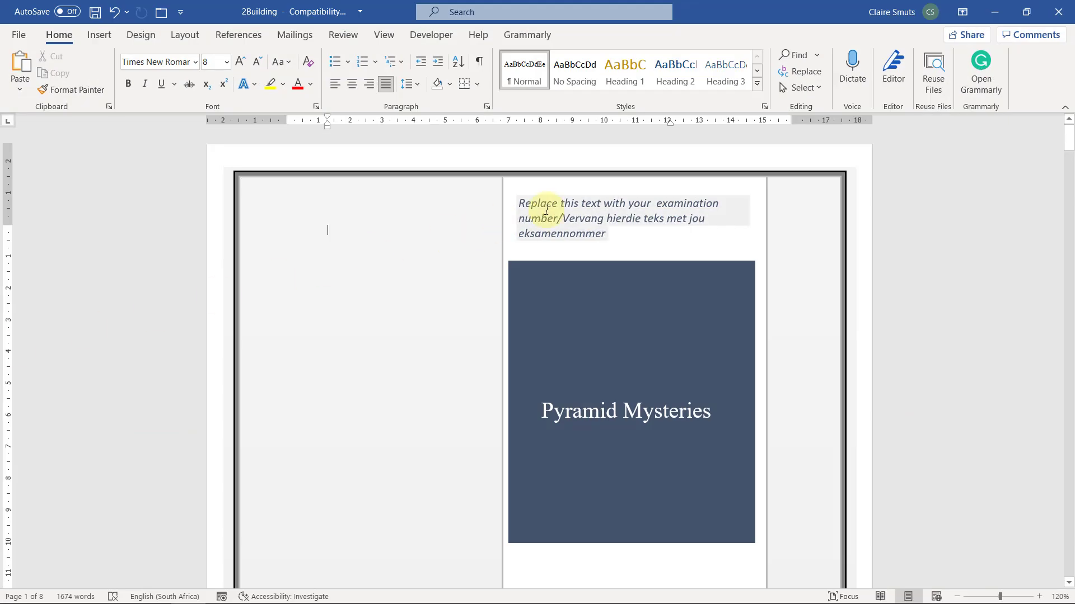
Step: Replace the placeholder text in the cover page's Author control with the examination number
{"action": "left_click", "coordinate": [521, 206]}
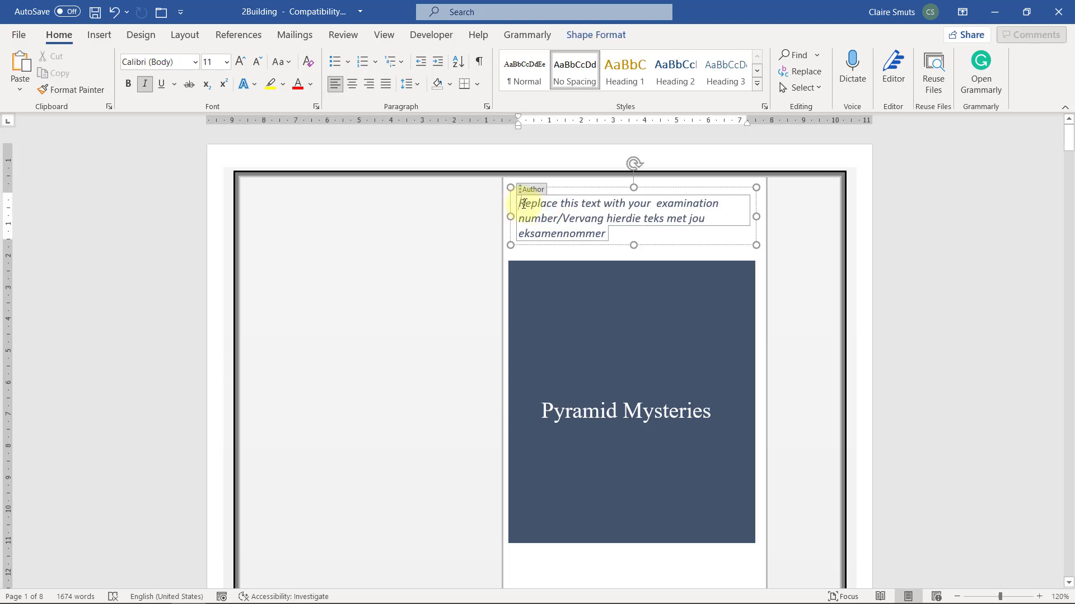
{"action": "left_click_drag", "start_coordinate": [522, 202], "coordinate": [593, 232]}
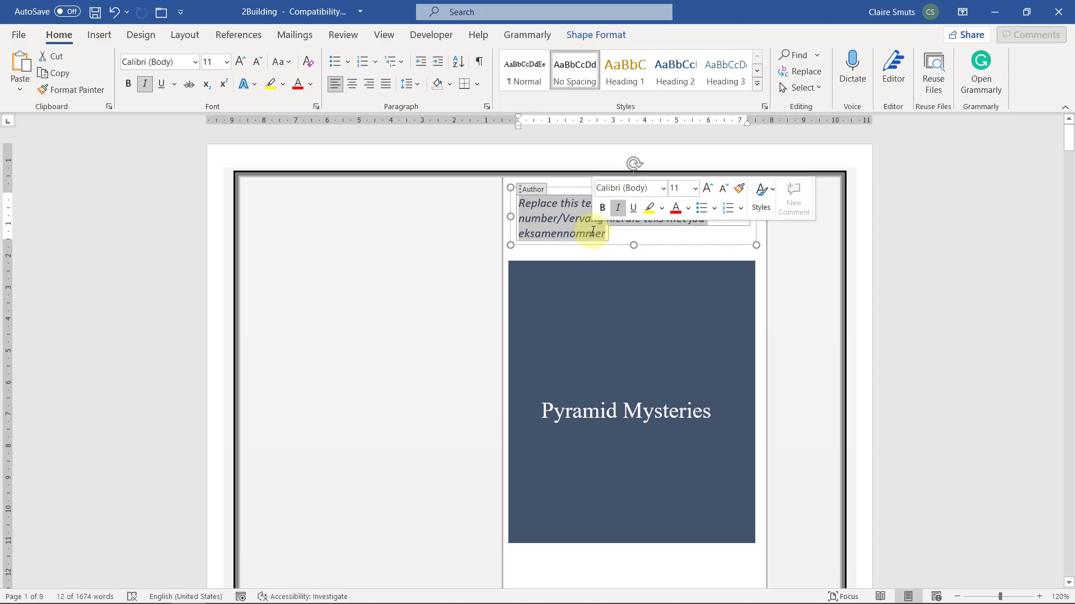
{"action": "type", "text": "513581321"}
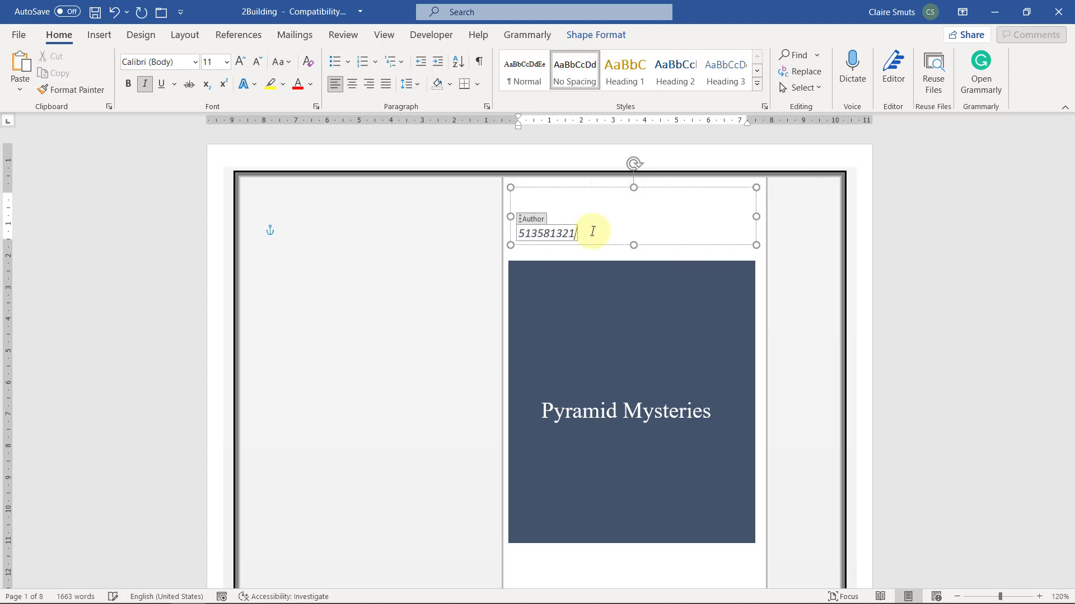
Step: Examine the Abstract control on the cover page and the document properties available as Quick Parts
{"action": "scroll", "coordinate": [597, 325], "scroll_direction": "down", "scroll_amount": 5}
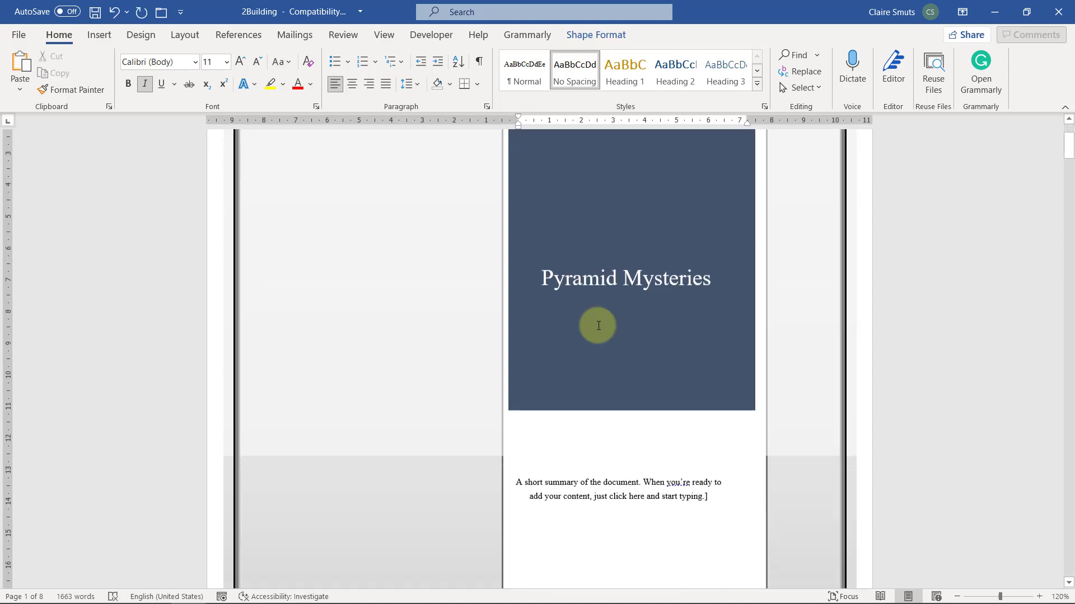
{"action": "scroll", "coordinate": [599, 326], "scroll_direction": "down", "scroll_amount": 2}
{"action": "left_click", "coordinate": [603, 292]}
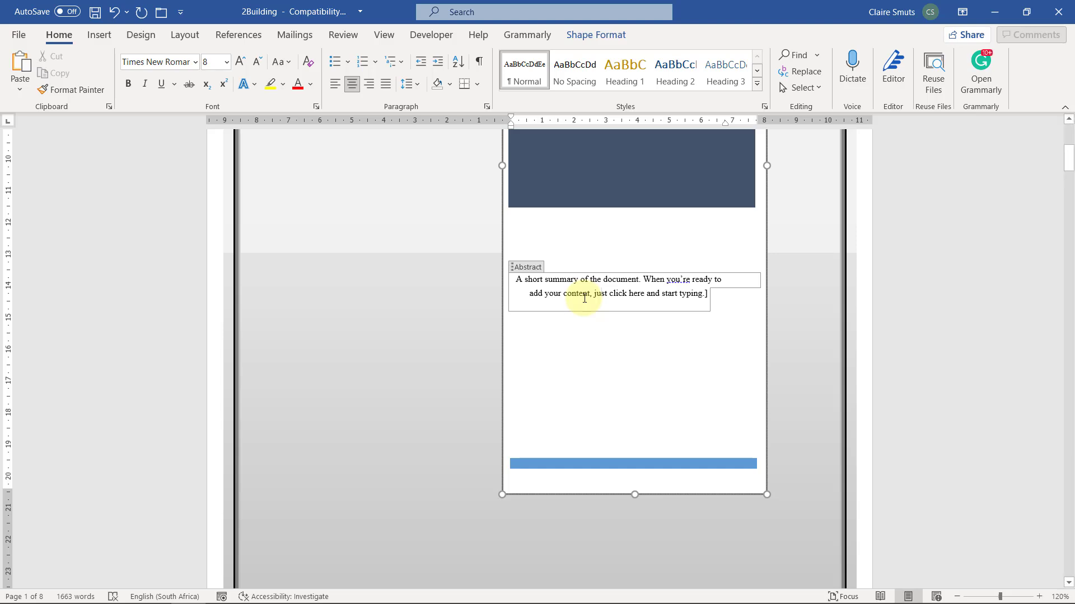
{"action": "left_click", "coordinate": [99, 34]}
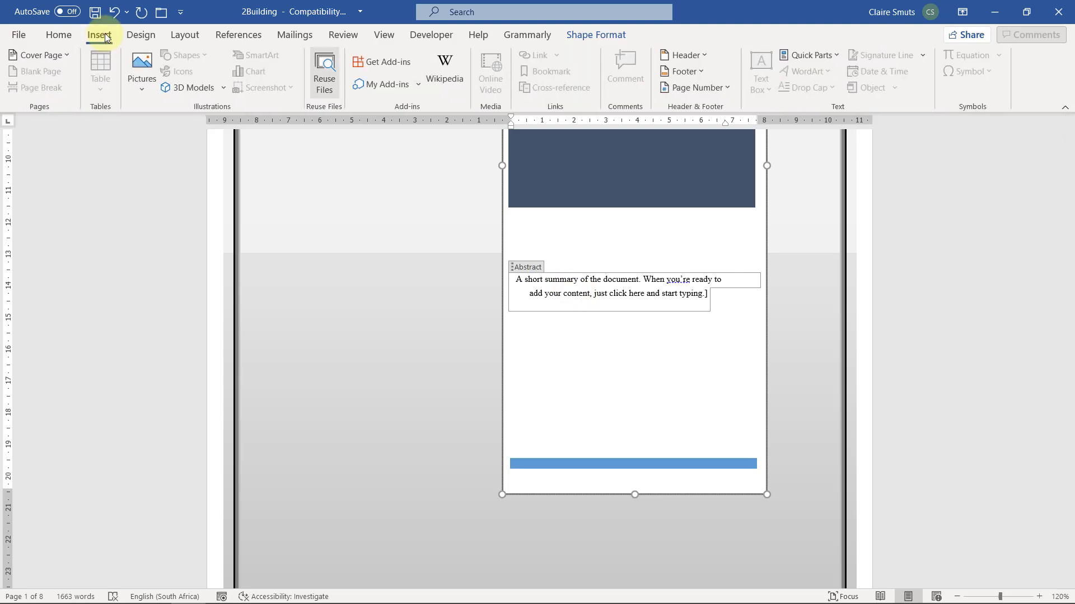
{"action": "left_click", "coordinate": [704, 351]}
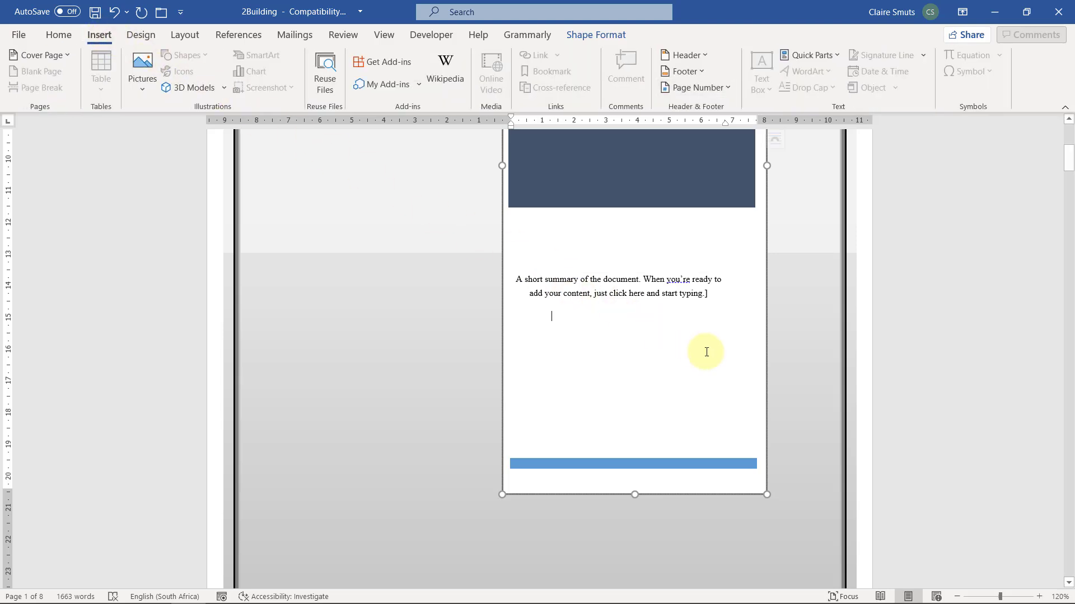
{"action": "left_click", "coordinate": [841, 57]}
{"action": "mouse_move", "coordinate": [957, 92]}
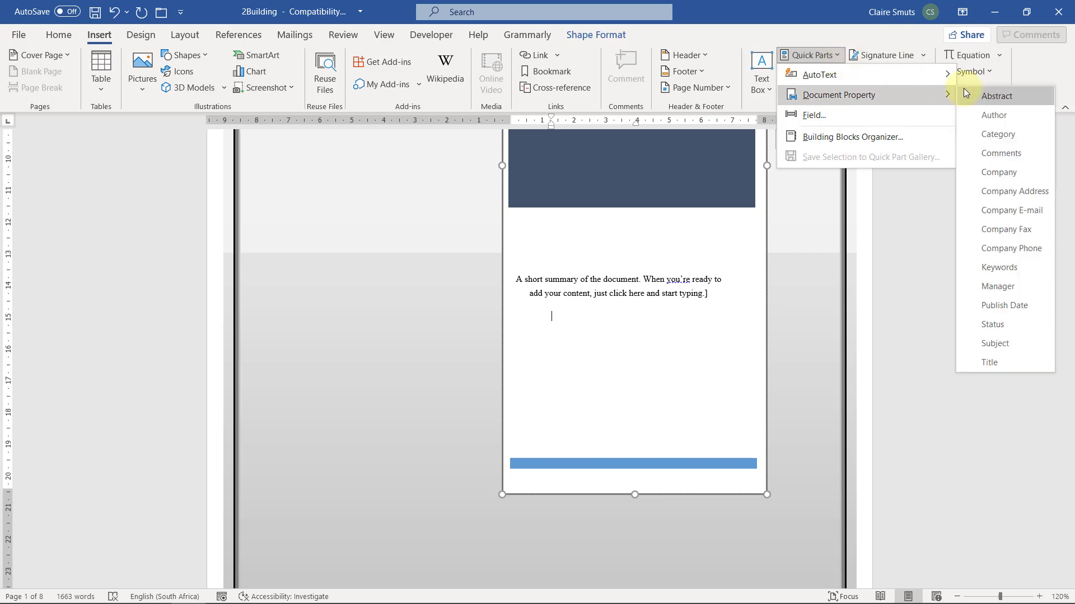
{"action": "left_click", "coordinate": [658, 284]}
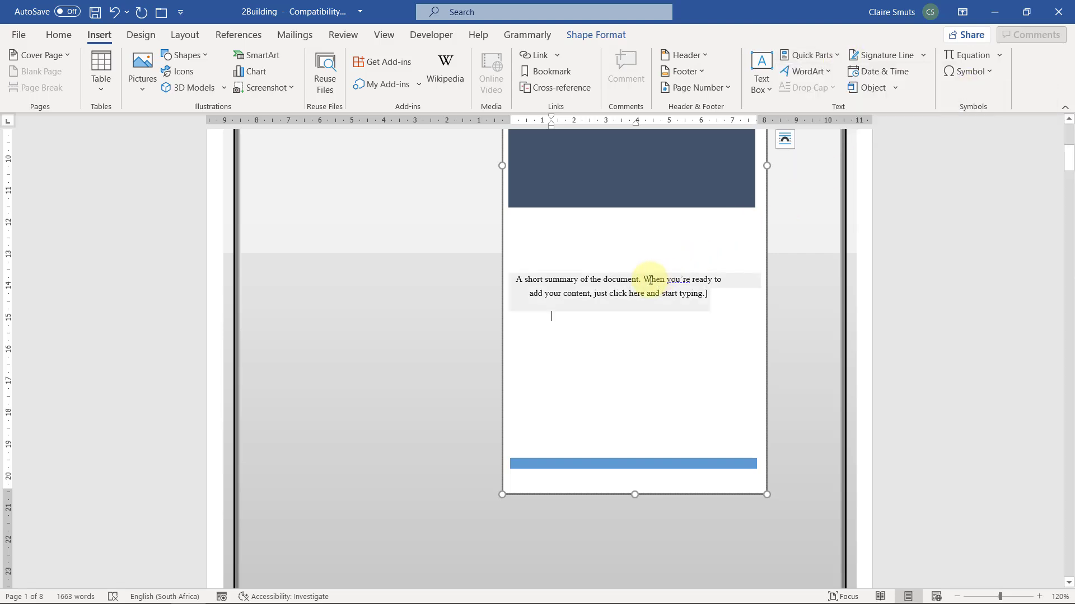
Step: Remove the Abstract content control from the cover page
{"action": "left_click", "coordinate": [621, 279]}
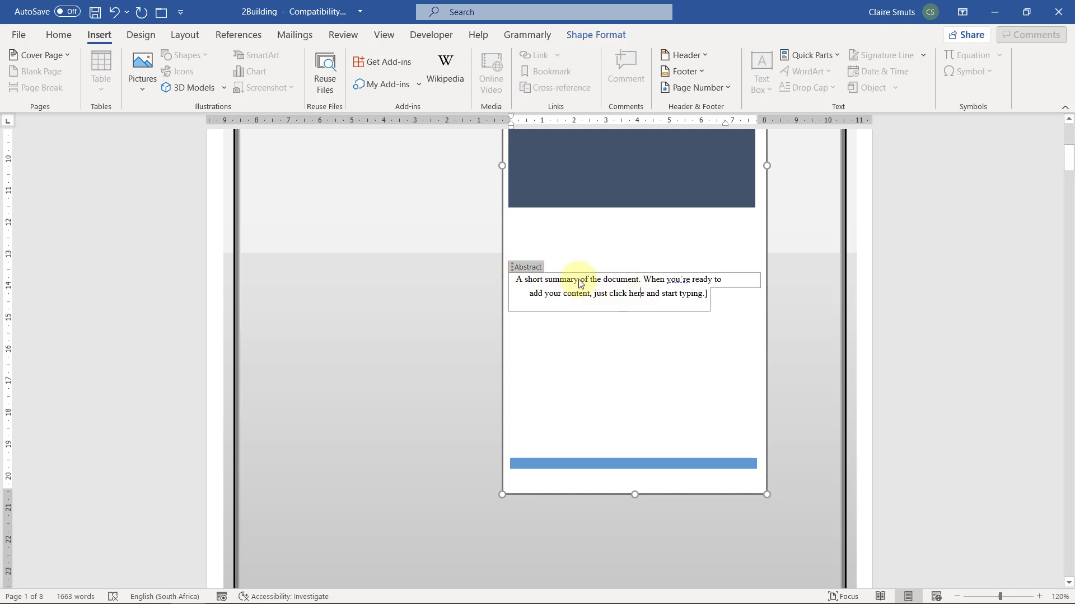
{"action": "left_click", "coordinate": [516, 266]}
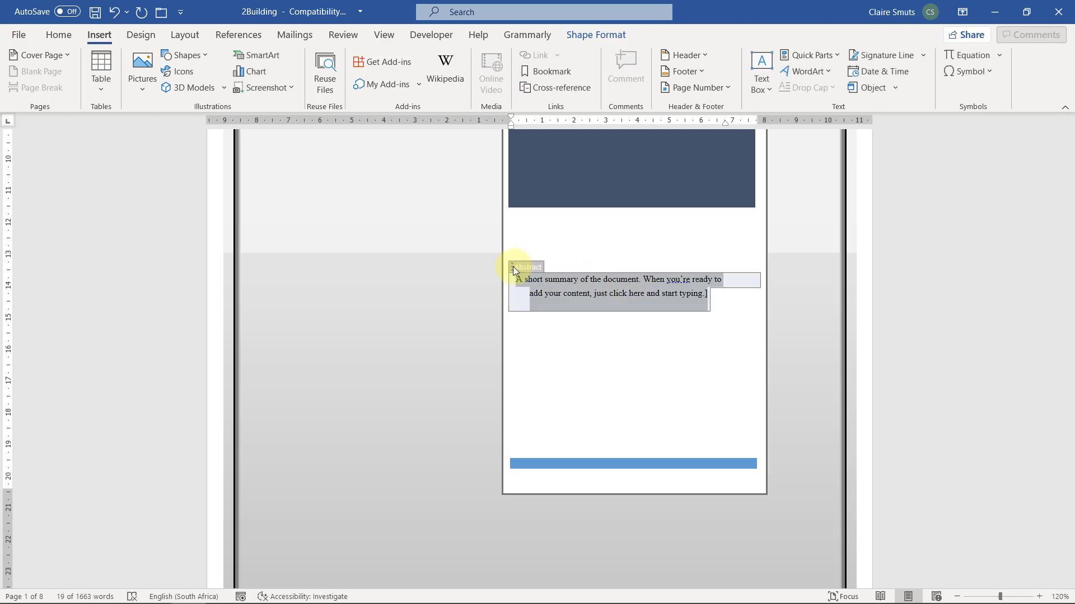
{"action": "right_click", "coordinate": [589, 301]}
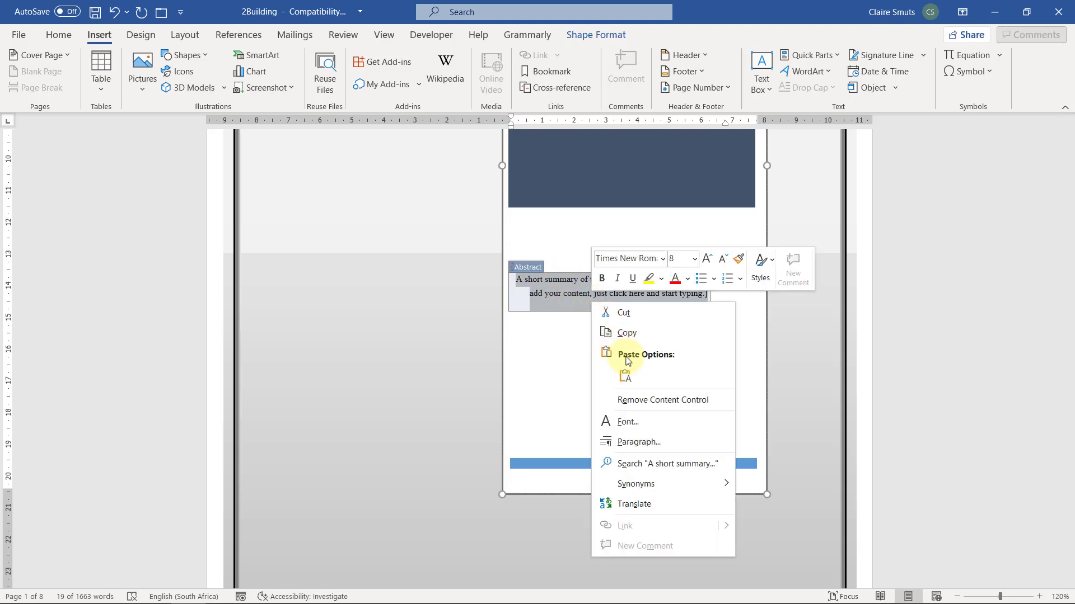
{"action": "left_click", "coordinate": [654, 401]}
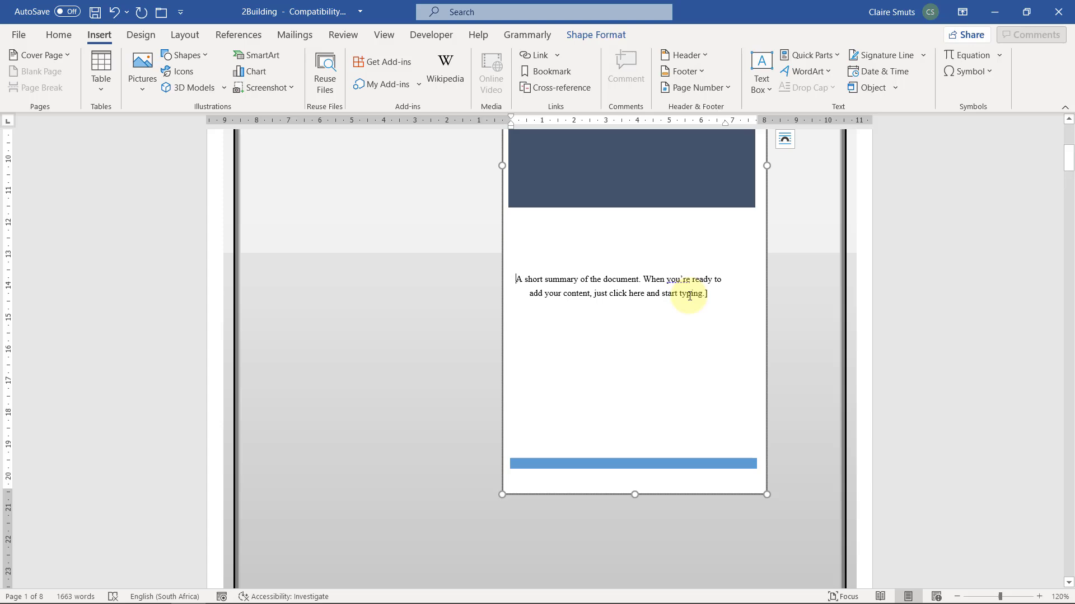
Step: Check the exam instructions in Adobe Acrobat Reader, return to Word and delete the leftover summary text from the cover page
{"action": "left_click", "coordinate": [992, 10]}
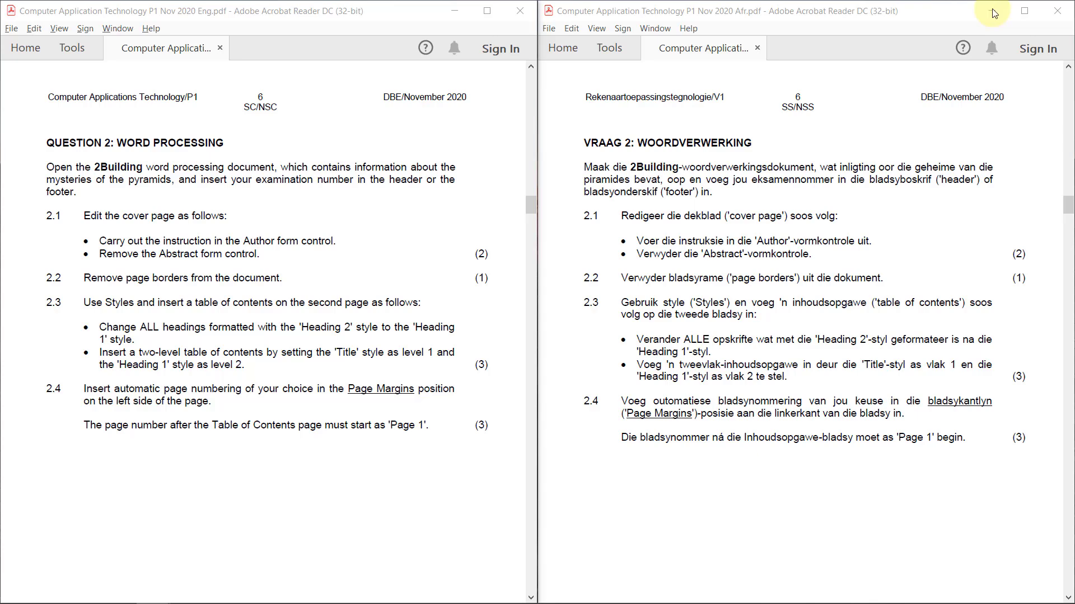
{"action": "left_click", "coordinate": [187, 603]}
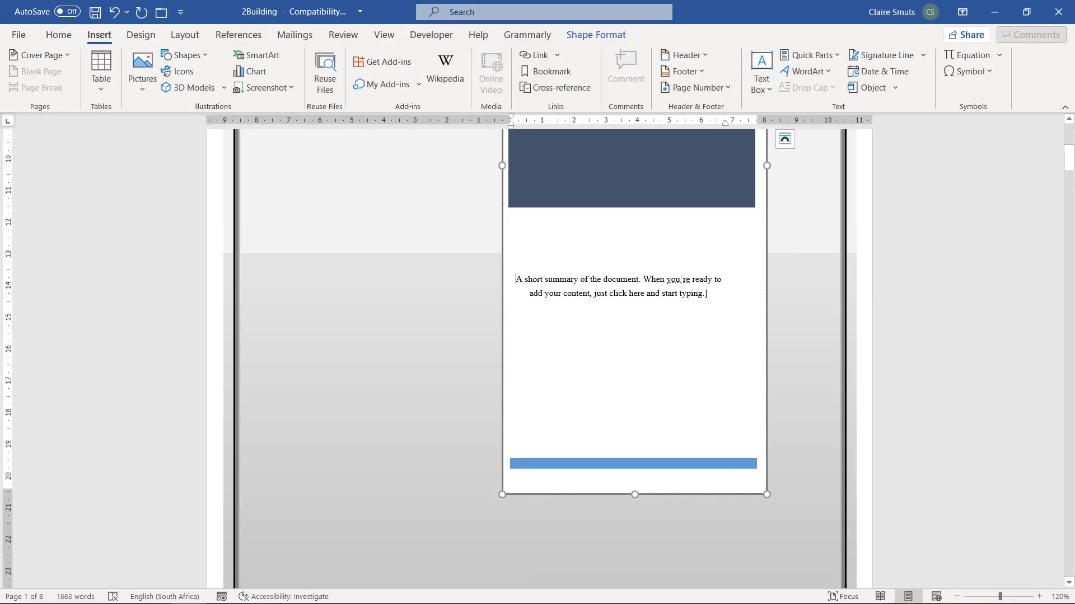
{"action": "left_click_drag", "start_coordinate": [516, 280], "coordinate": [707, 293]}
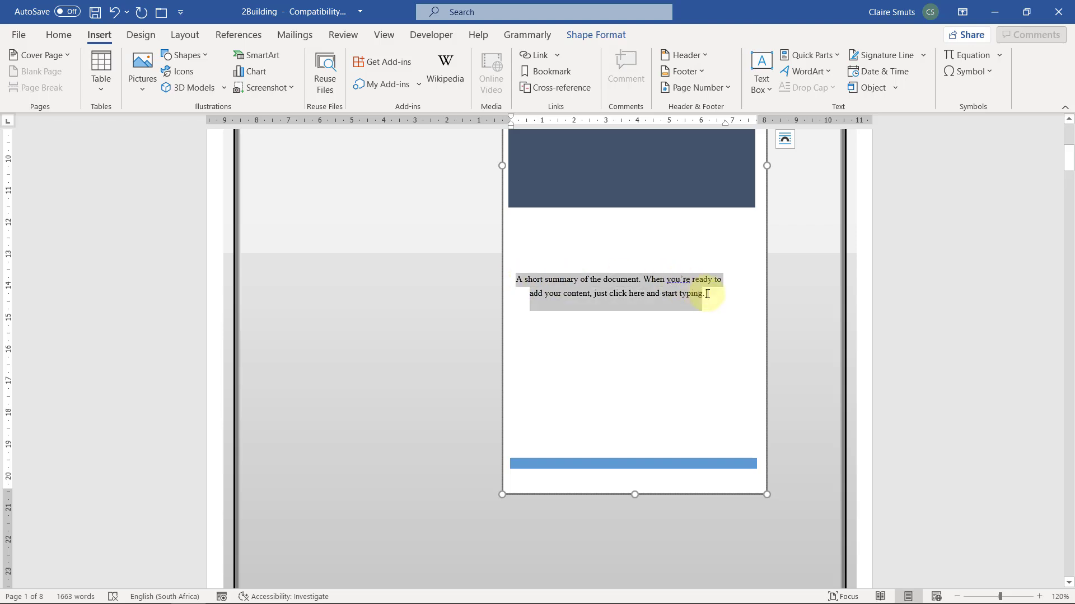
{"action": "left_click_drag", "start_coordinate": [516, 259], "coordinate": [647, 314]}
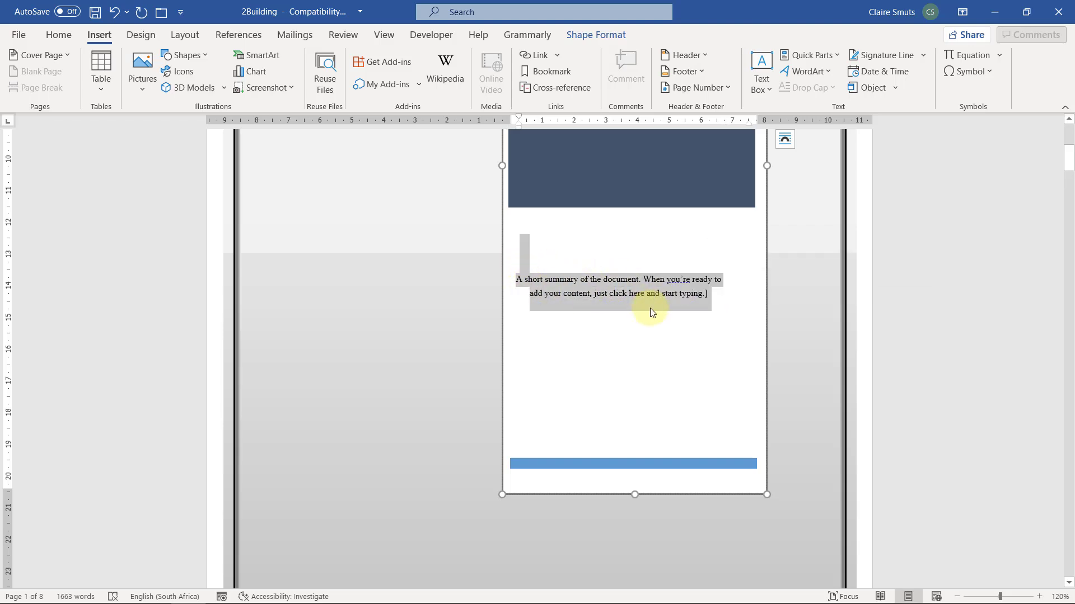
{"action": "left_click", "coordinate": [648, 310]}
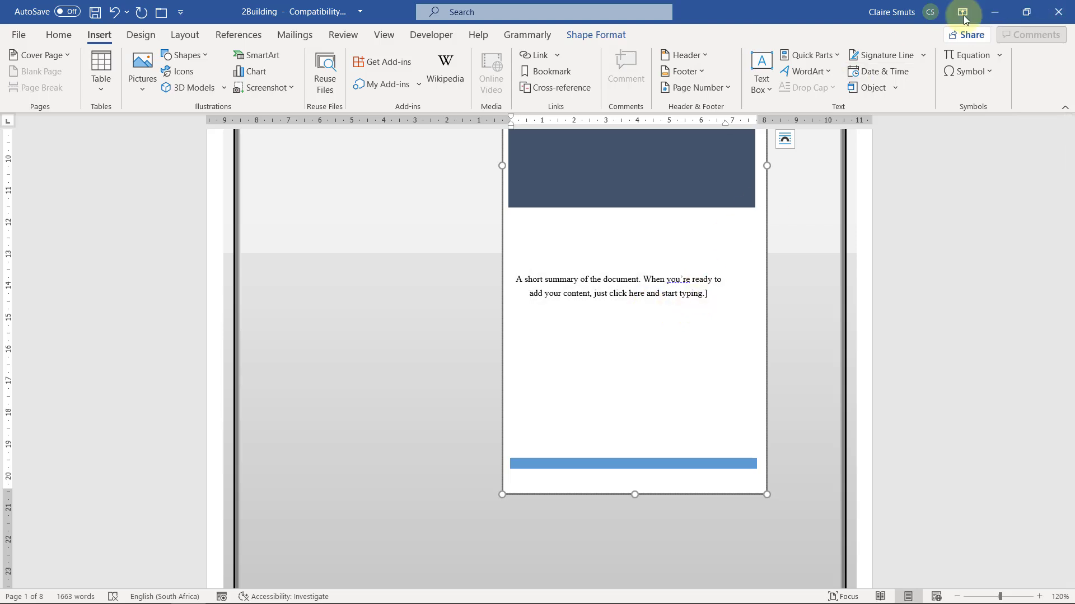
{"action": "left_click", "coordinate": [621, 287]}
{"action": "left_click_drag", "start_coordinate": [518, 280], "coordinate": [709, 295]}
{"action": "key", "text": "Delete"}
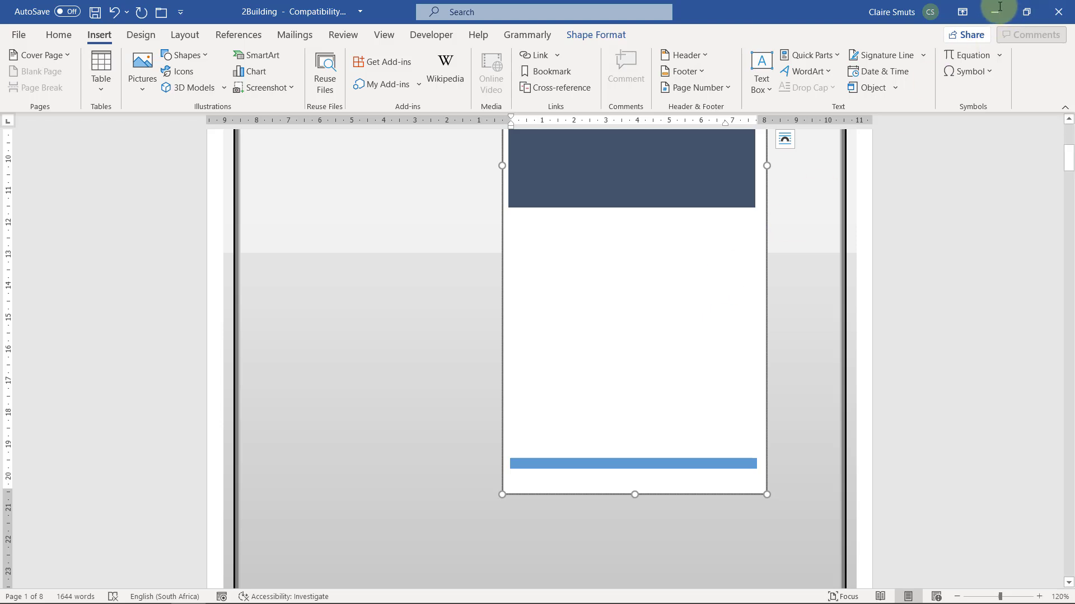
Step: Check question 2.2 in Adobe Acrobat Reader, return to Word and remove the page borders from the whole document
{"action": "left_click", "coordinate": [981, 6]}
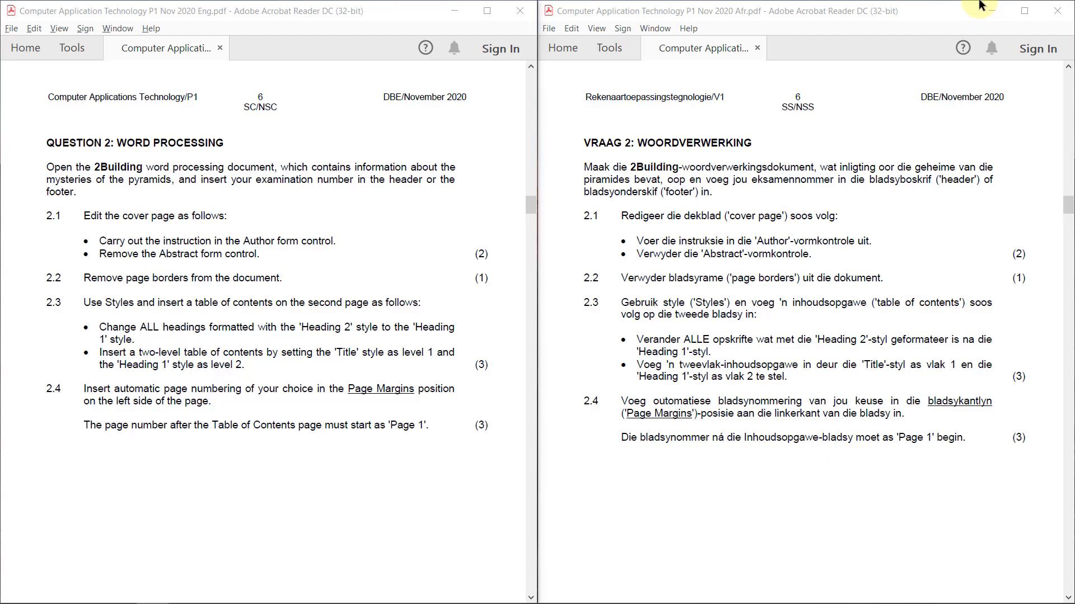
{"action": "key", "text": "alt+Tab"}
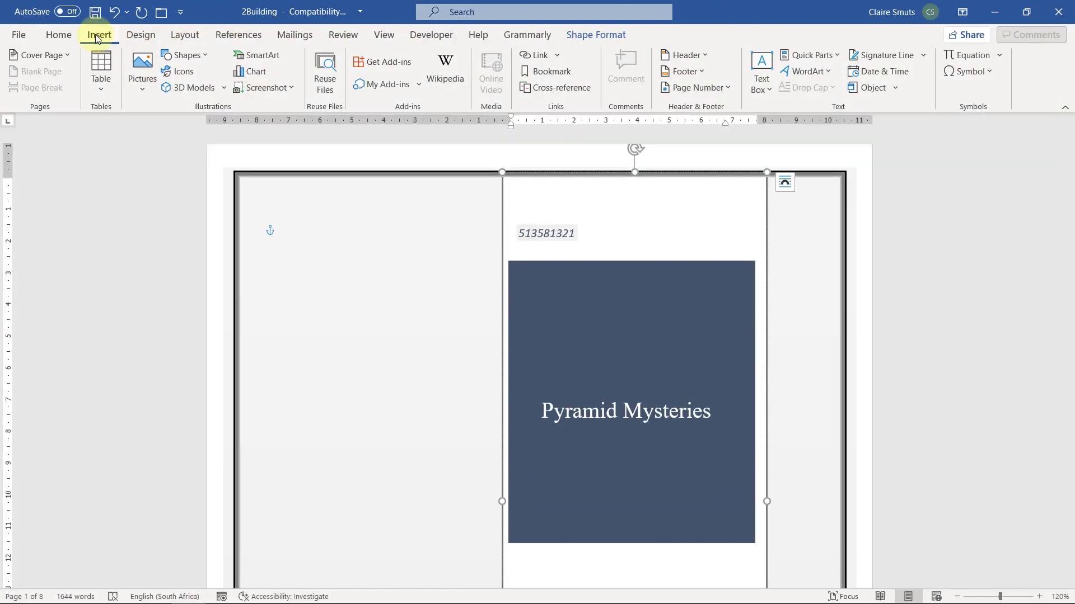
{"action": "left_click", "coordinate": [140, 34]}
{"action": "left_click", "coordinate": [1016, 81]}
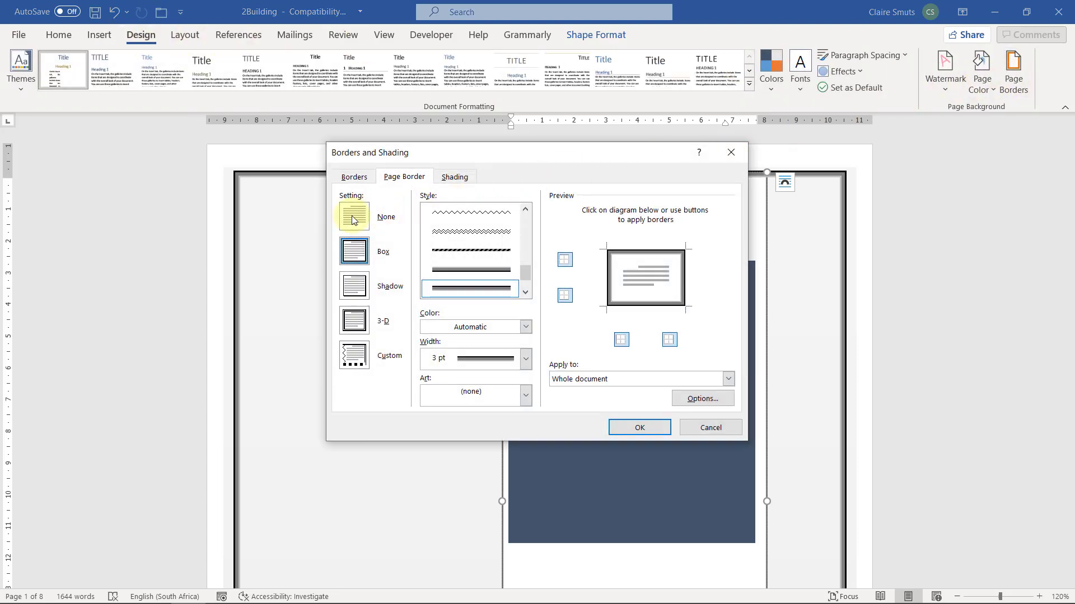
{"action": "left_click", "coordinate": [352, 220]}
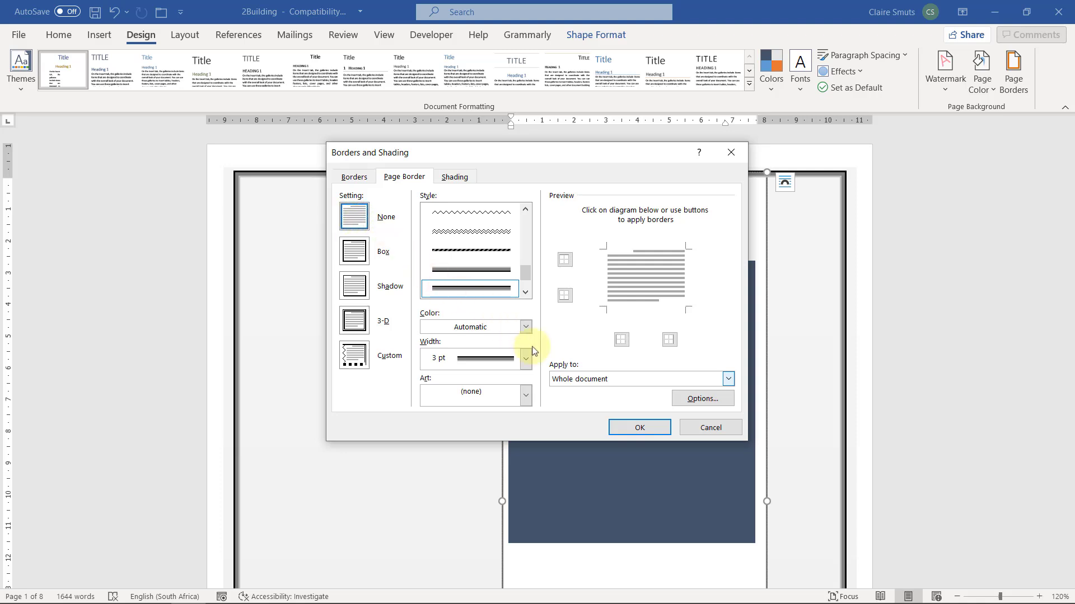
{"action": "left_click", "coordinate": [640, 427]}
{"action": "scroll", "coordinate": [775, 388], "scroll_direction": "down", "scroll_amount": 8}
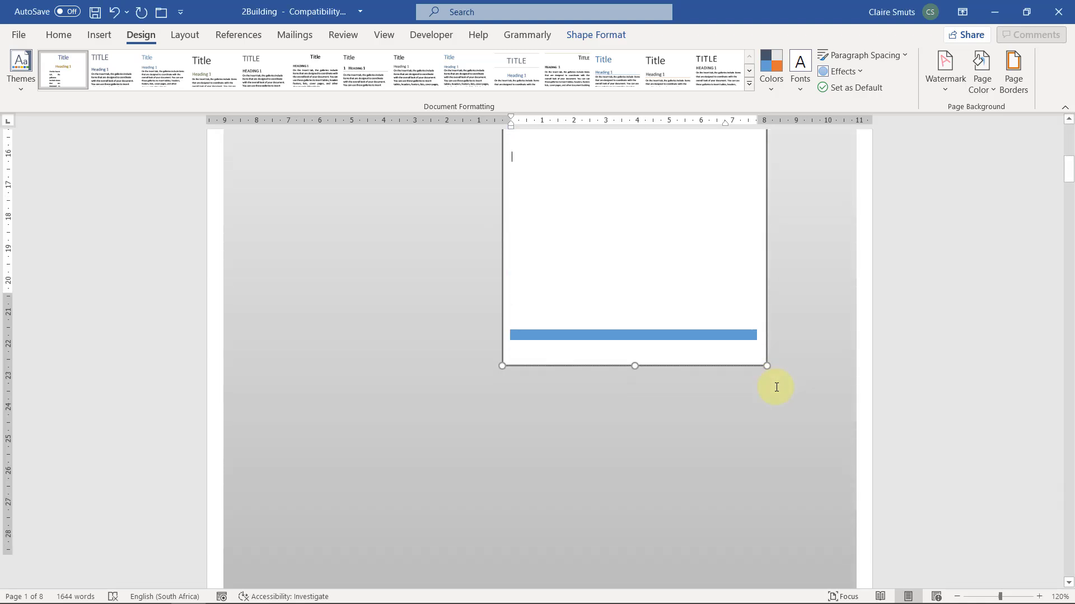
{"action": "scroll", "coordinate": [776, 387], "scroll_direction": "down", "scroll_amount": 5}
Step: Try to select all text formatted with the Heading 2 style
{"action": "key", "text": "alt+Tab"}
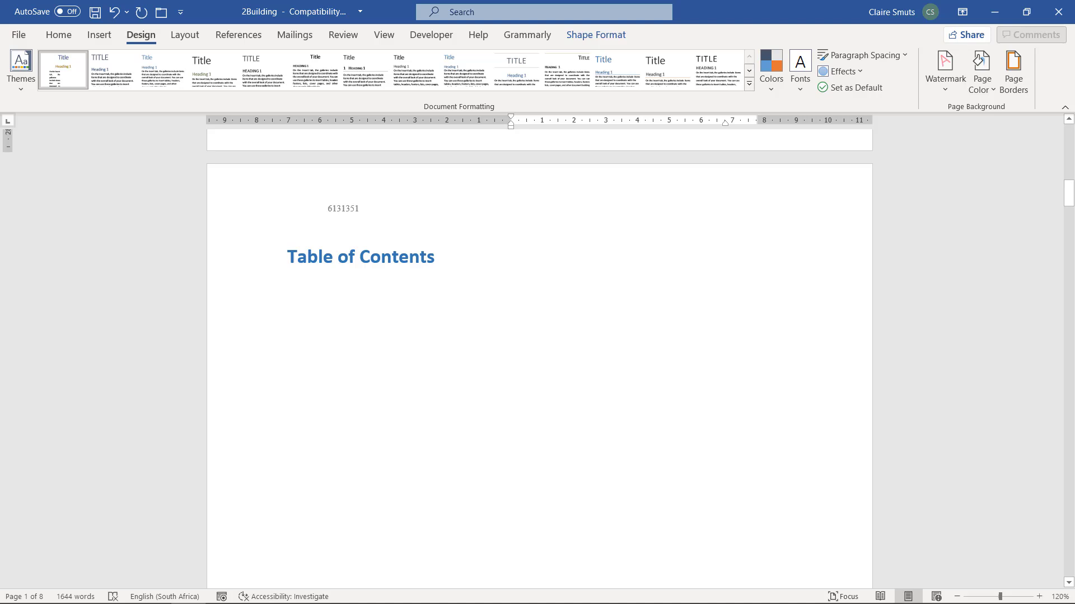
{"action": "left_click", "coordinate": [60, 36]}
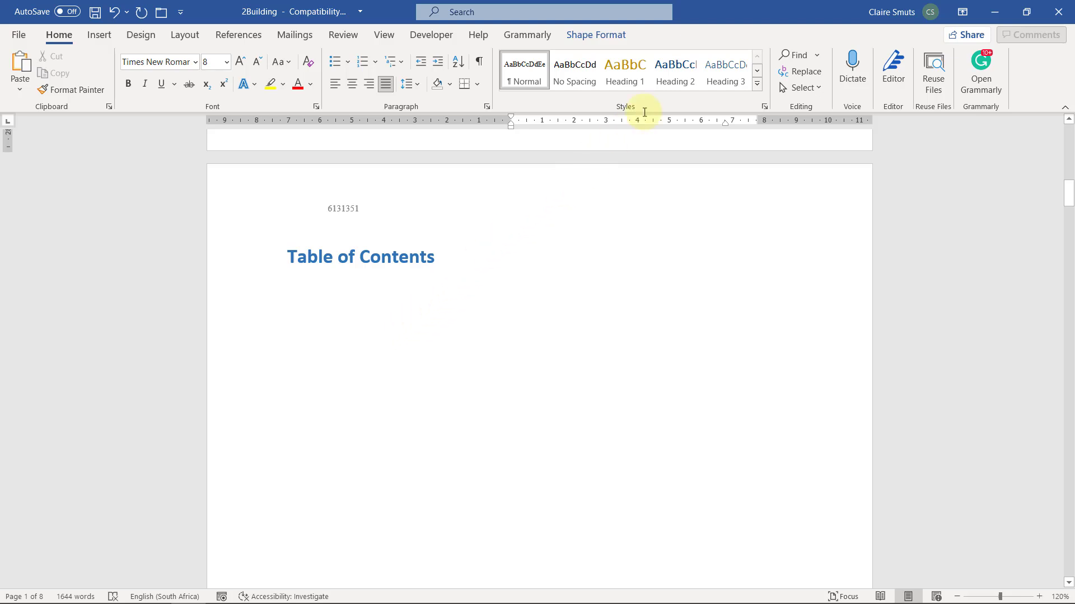
{"action": "right_click", "coordinate": [685, 78]}
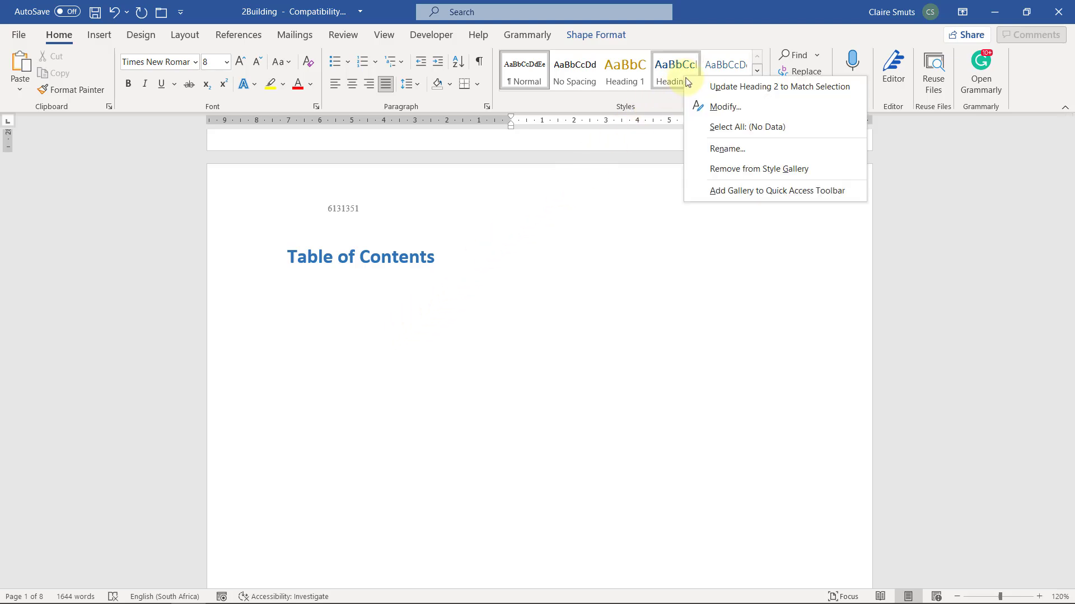
{"action": "left_click", "coordinate": [744, 127]}
{"action": "scroll", "coordinate": [659, 372], "scroll_direction": "down", "scroll_amount": 15}
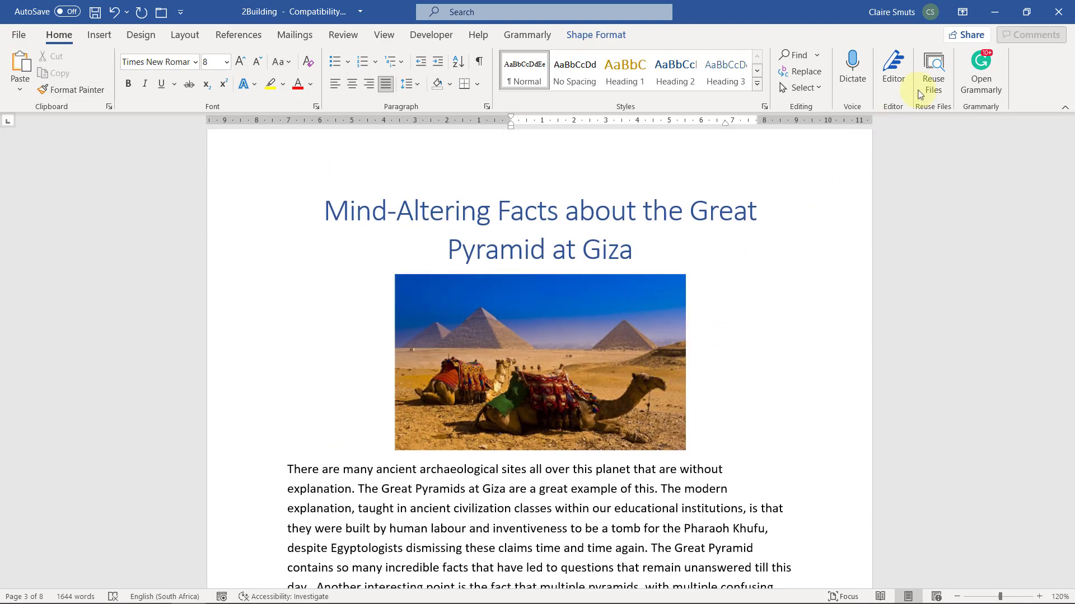
Step: Check question 2.3 in Adobe Acrobat Reader, return to Word and try again to select all text in the Heading 2 style
{"action": "left_click", "coordinate": [993, 11]}
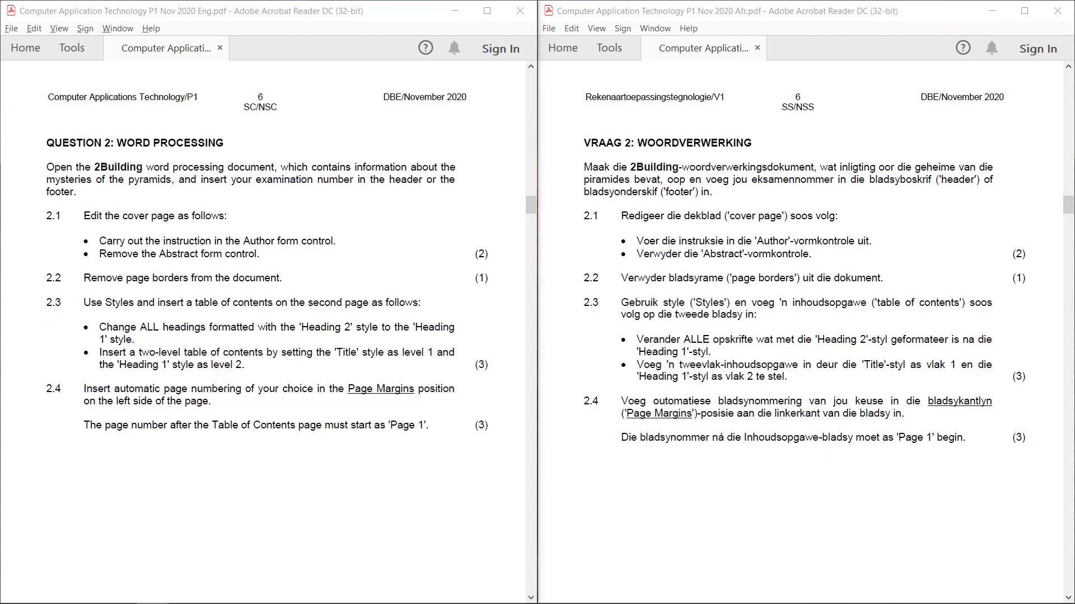
{"action": "key", "text": "alt+Tab"}
{"action": "right_click", "coordinate": [676, 80]}
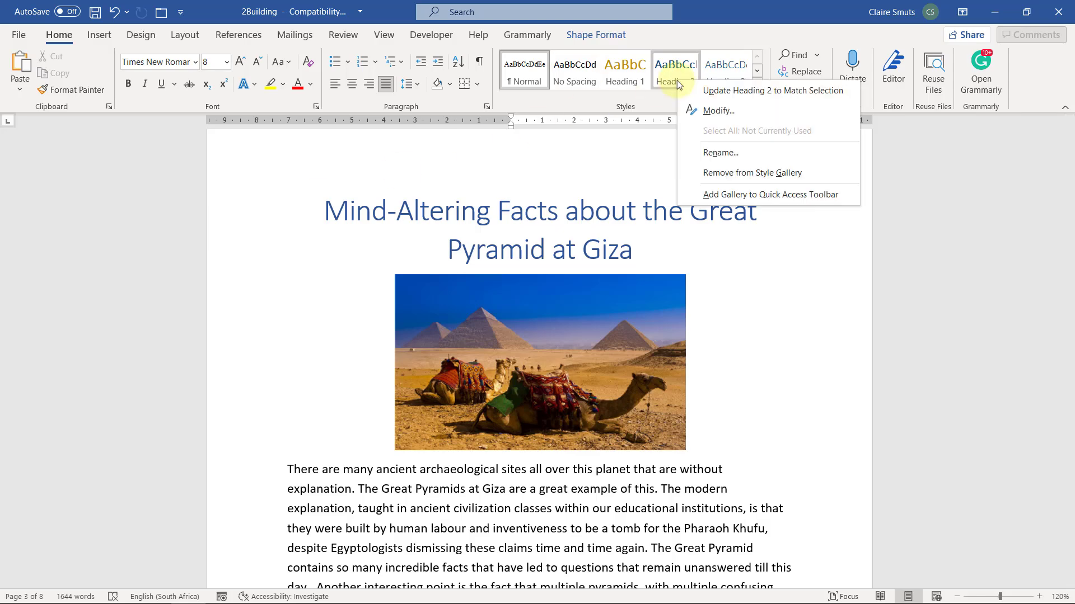
{"action": "key", "text": "Escape"}
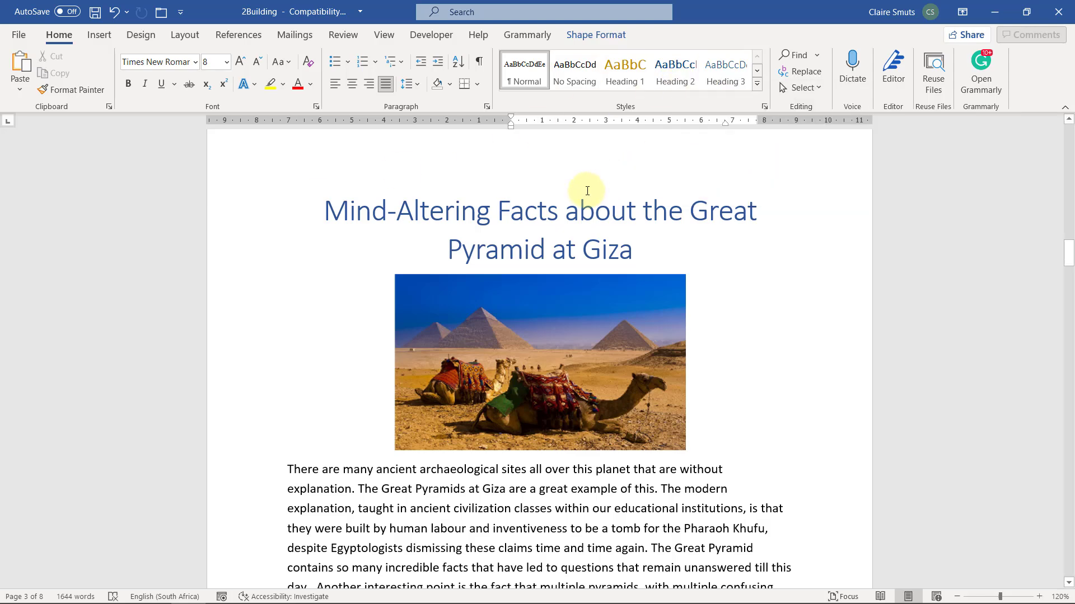
Step: Place the cursor in the body of the second page, on the empty line below the Table of Contents heading
{"action": "scroll", "coordinate": [687, 266], "scroll_direction": "up", "scroll_amount": 2}
{"action": "scroll", "coordinate": [687, 265], "scroll_direction": "up", "scroll_amount": 15}
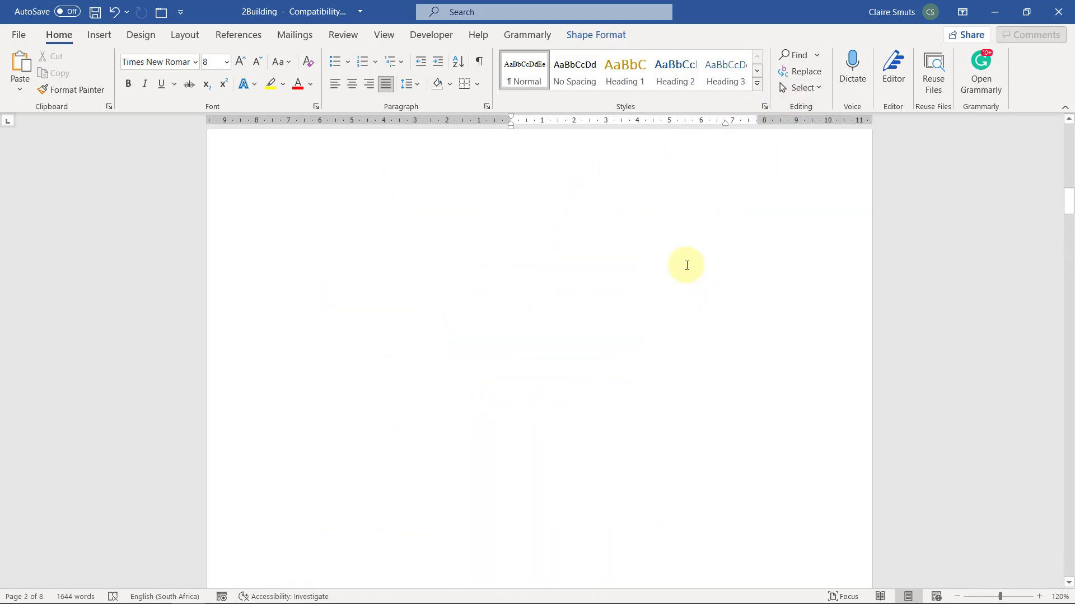
{"action": "scroll", "coordinate": [687, 265], "scroll_direction": "up", "scroll_amount": 6}
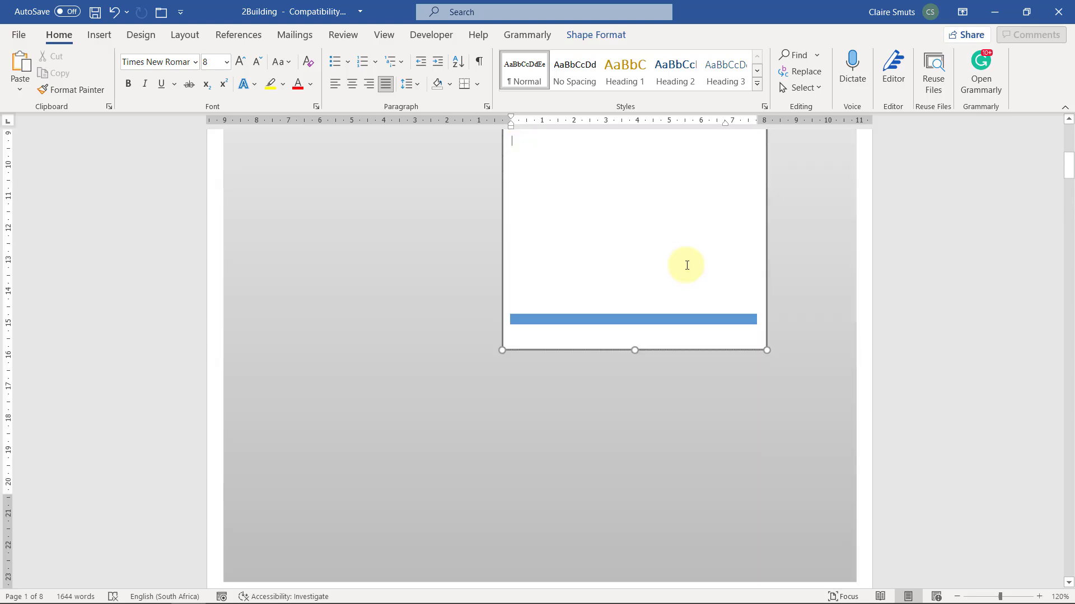
{"action": "scroll", "coordinate": [561, 341], "scroll_direction": "down", "scroll_amount": 7}
{"action": "left_click", "coordinate": [501, 369]}
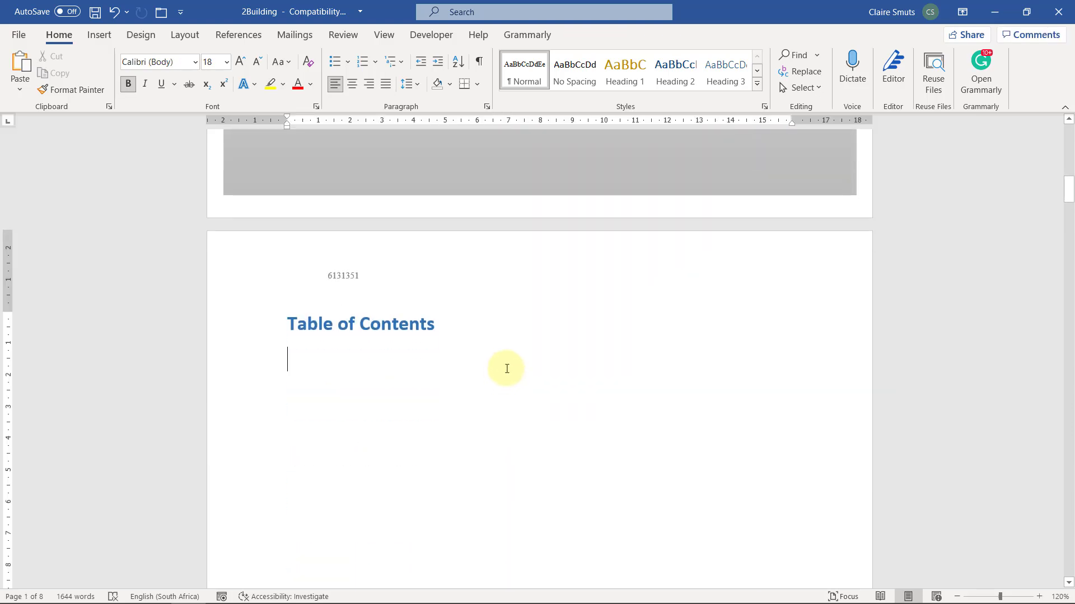
Step: Select all instances of the Heading 2 style in the document and change them to the Heading 1 style
{"action": "right_click", "coordinate": [683, 84]}
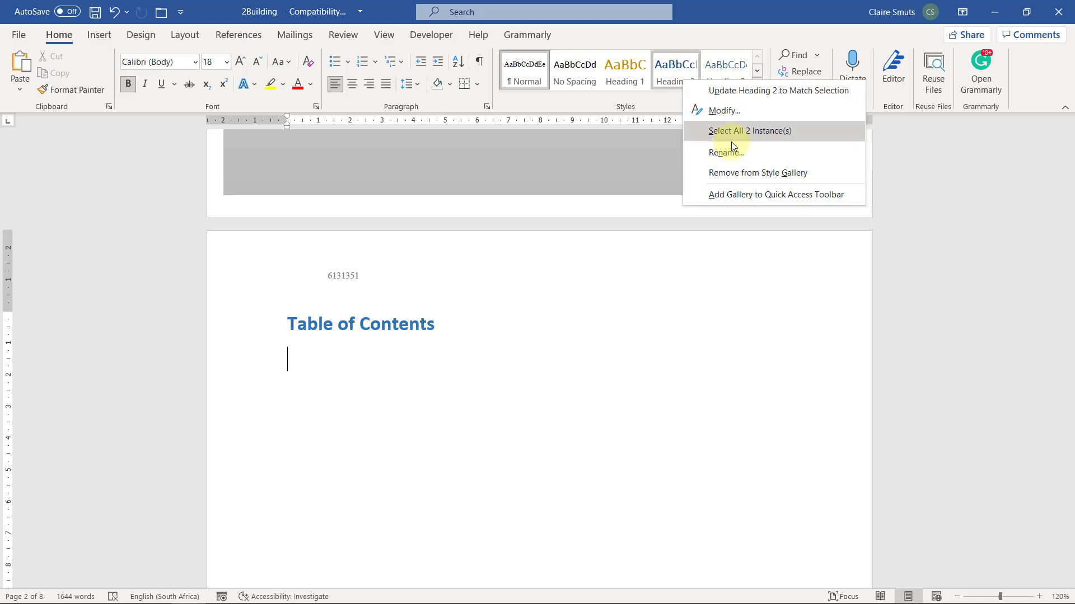
{"action": "scroll", "coordinate": [510, 274], "scroll_direction": "up", "scroll_amount": 8}
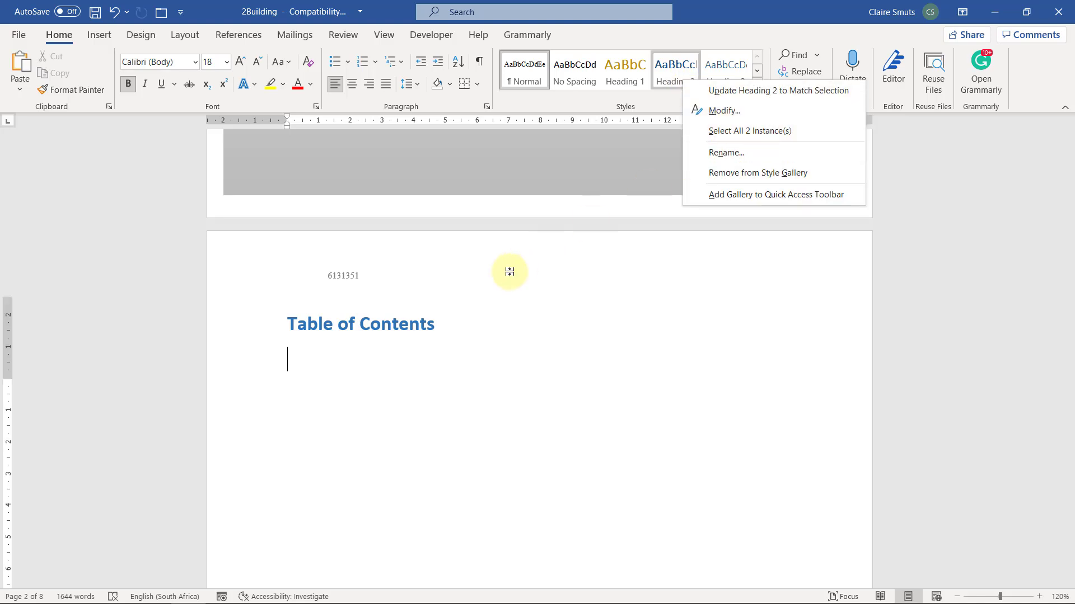
{"action": "scroll", "coordinate": [607, 241], "scroll_direction": "down", "scroll_amount": 6}
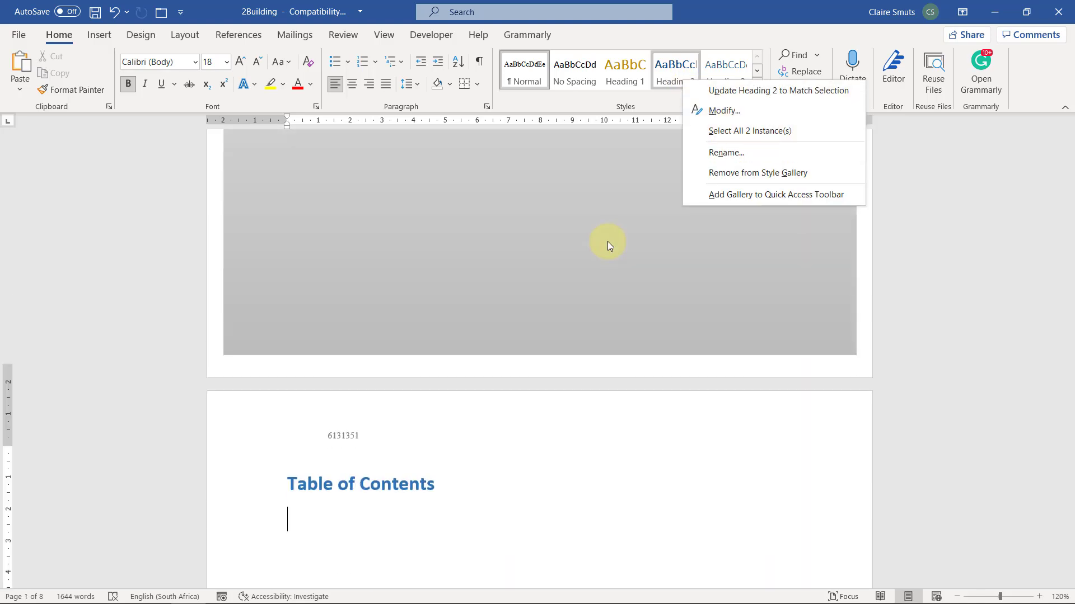
{"action": "scroll", "coordinate": [608, 242], "scroll_direction": "down", "scroll_amount": 1}
{"action": "scroll", "coordinate": [607, 242], "scroll_direction": "up", "scroll_amount": 8}
{"action": "scroll", "coordinate": [607, 242], "scroll_direction": "down", "scroll_amount": 9}
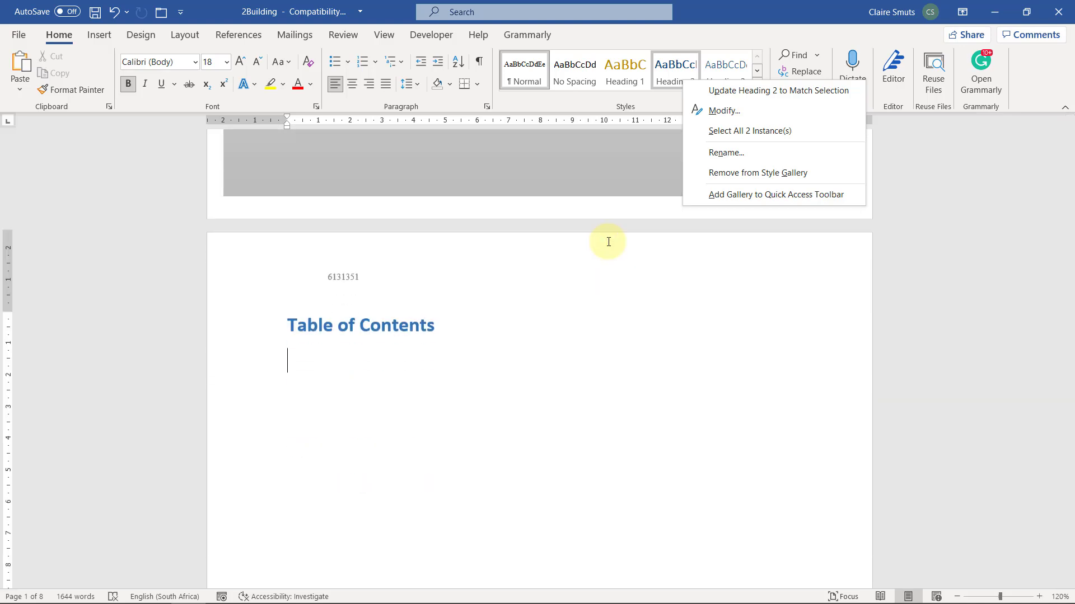
{"action": "left_click", "coordinate": [411, 226]}
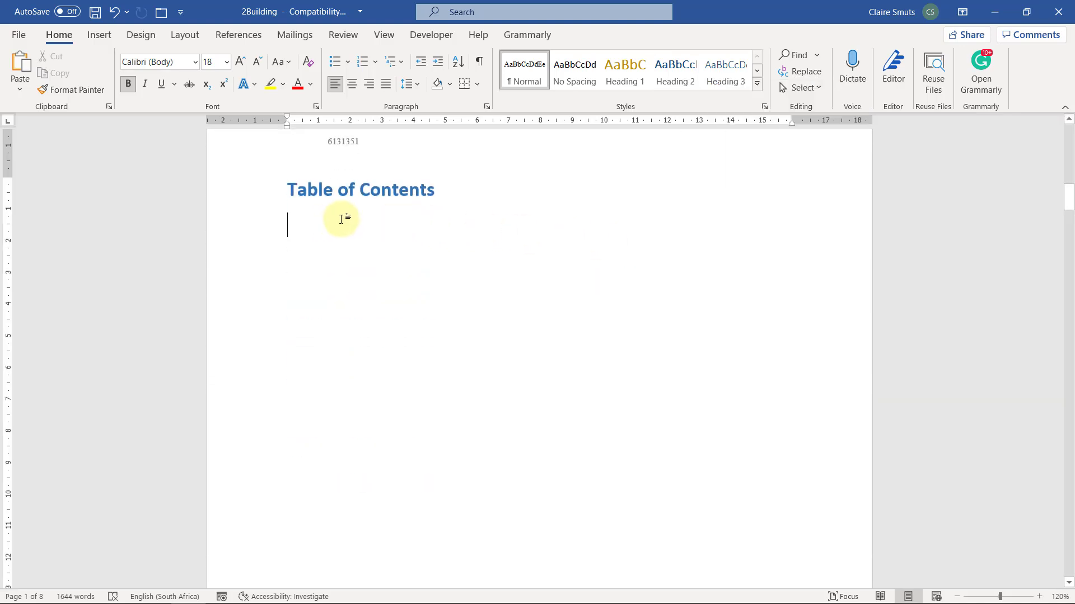
{"action": "right_click", "coordinate": [675, 82]}
{"action": "left_click", "coordinate": [727, 126]}
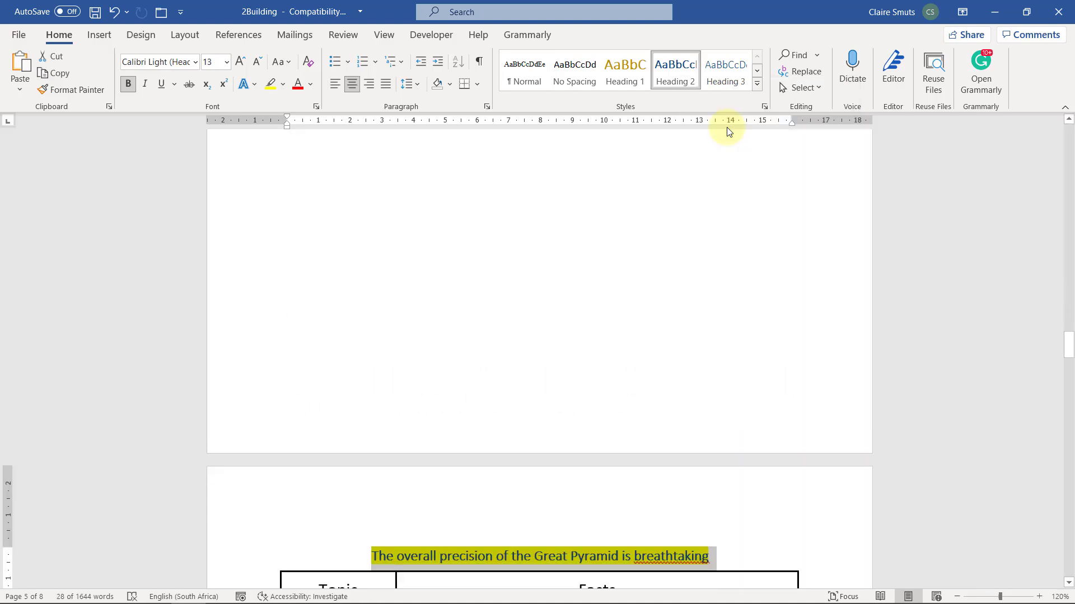
{"action": "left_click", "coordinate": [626, 72]}
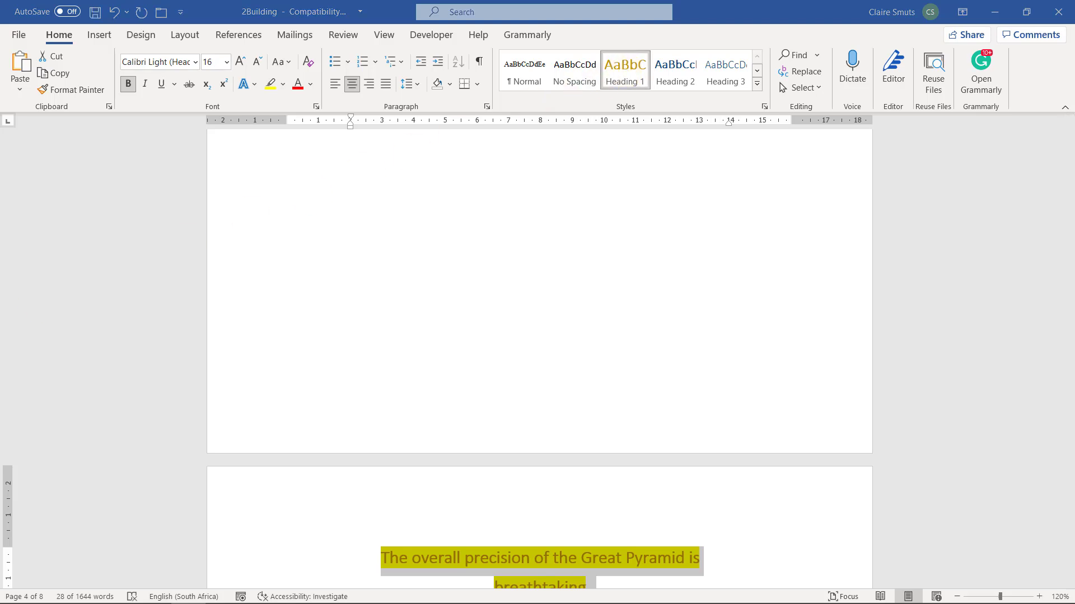
Step: Check the exam question in Adobe Acrobat Reader, return to Word and place the cursor on the empty line below the Table of Contents heading
{"action": "left_click", "coordinate": [997, 11]}
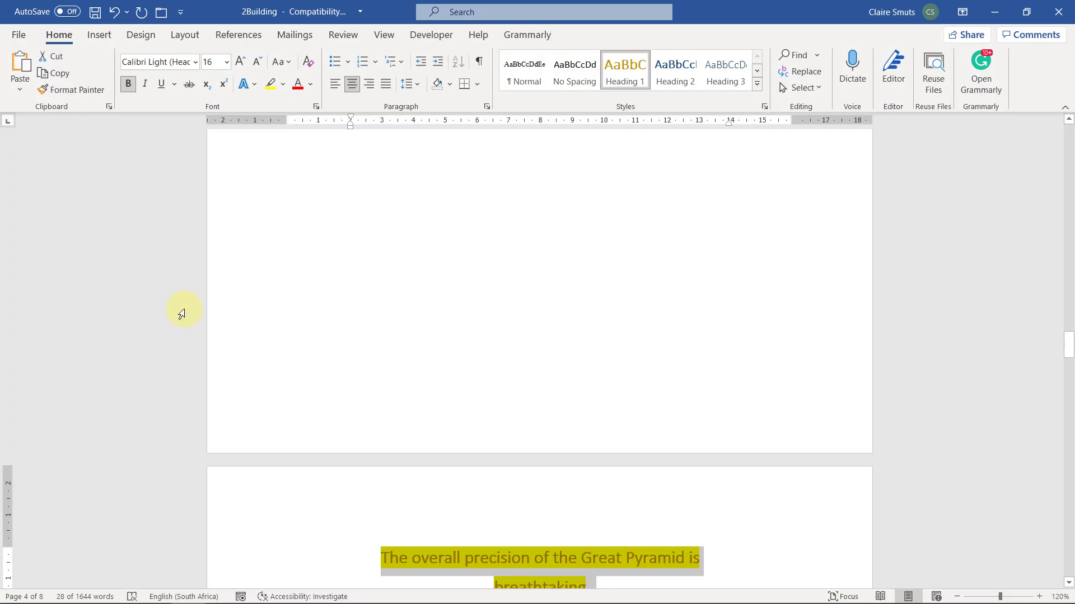
{"action": "left_click", "coordinate": [338, 302]}
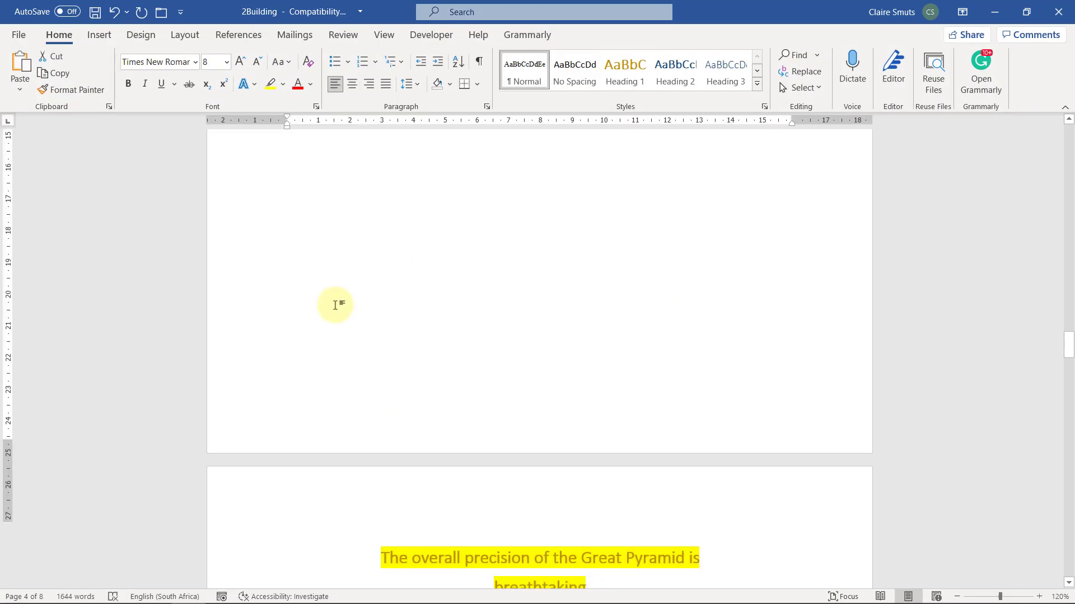
{"action": "scroll", "coordinate": [486, 301], "scroll_direction": "up", "scroll_amount": 20}
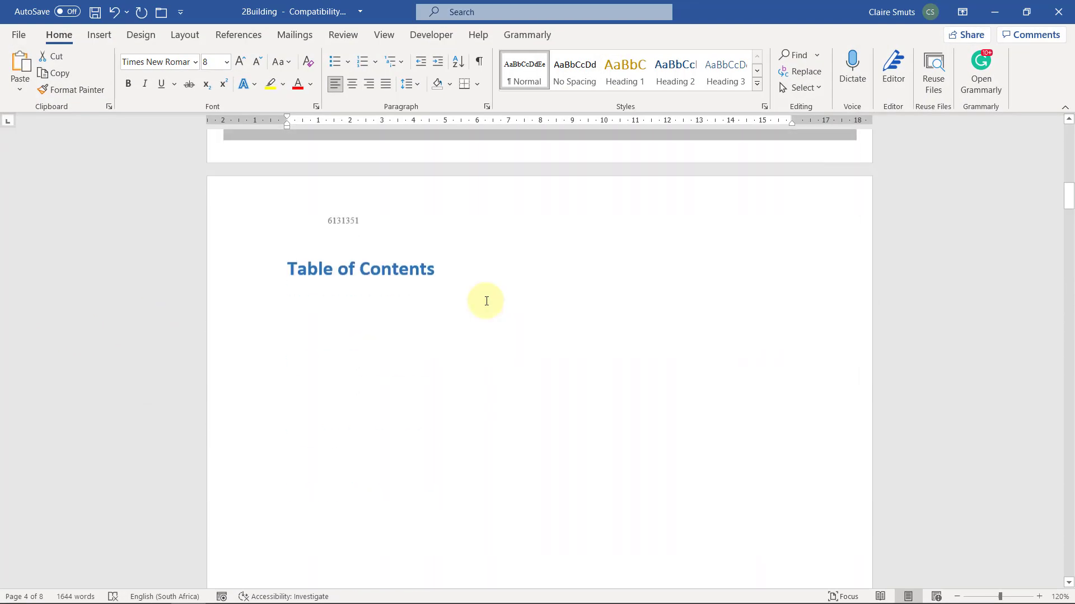
{"action": "scroll", "coordinate": [486, 297], "scroll_direction": "down", "scroll_amount": 3}
{"action": "left_click", "coordinate": [497, 221]}
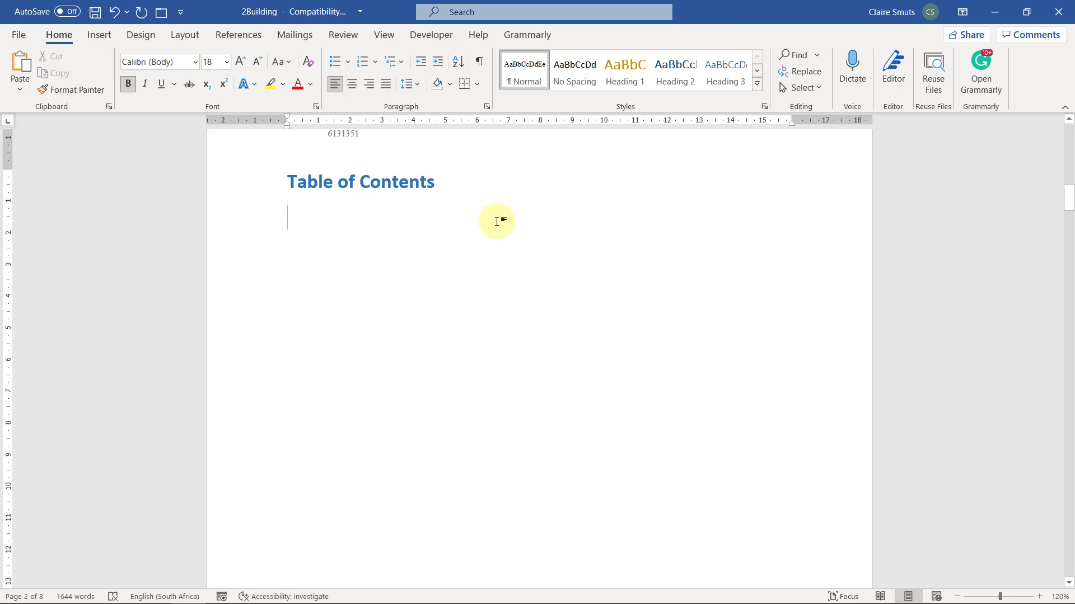
{"action": "left_click", "coordinate": [479, 61]}
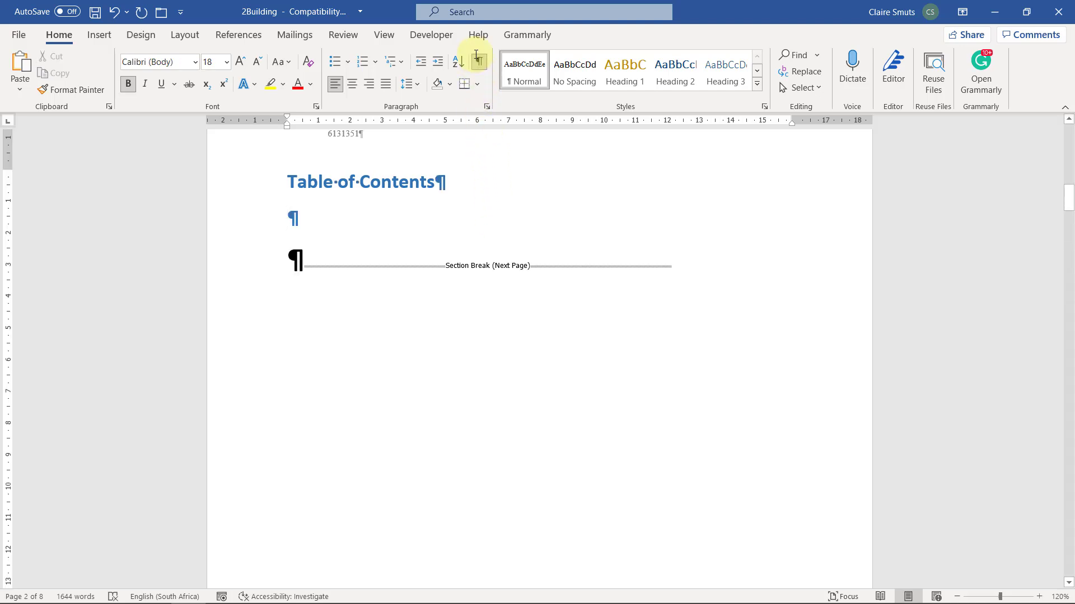
{"action": "left_click", "coordinate": [478, 61]}
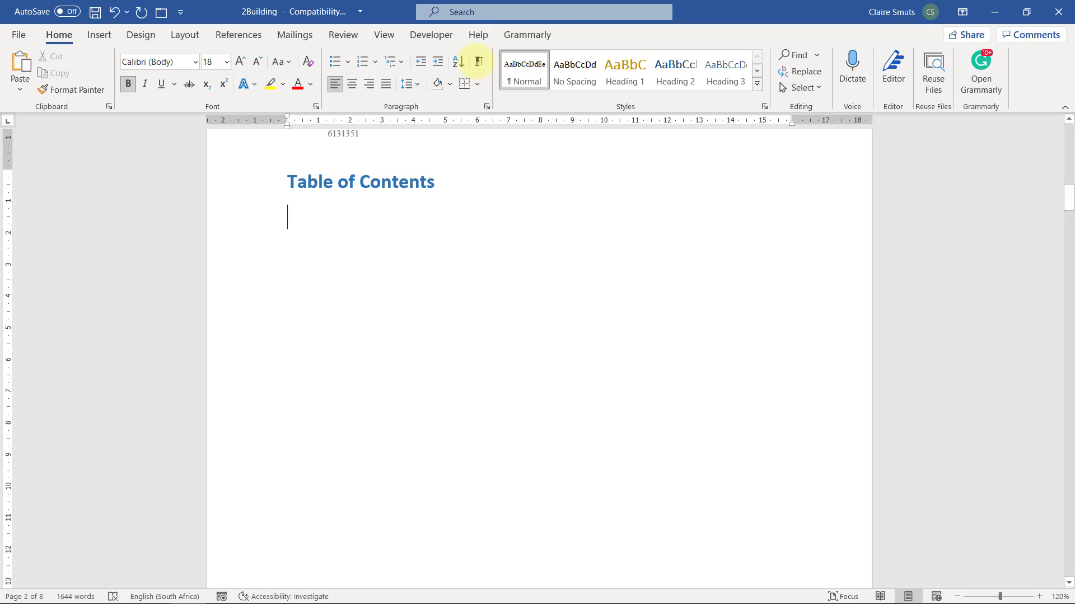
Step: Start a custom table of contents and set it to show 2 levels
{"action": "left_click", "coordinate": [239, 34]}
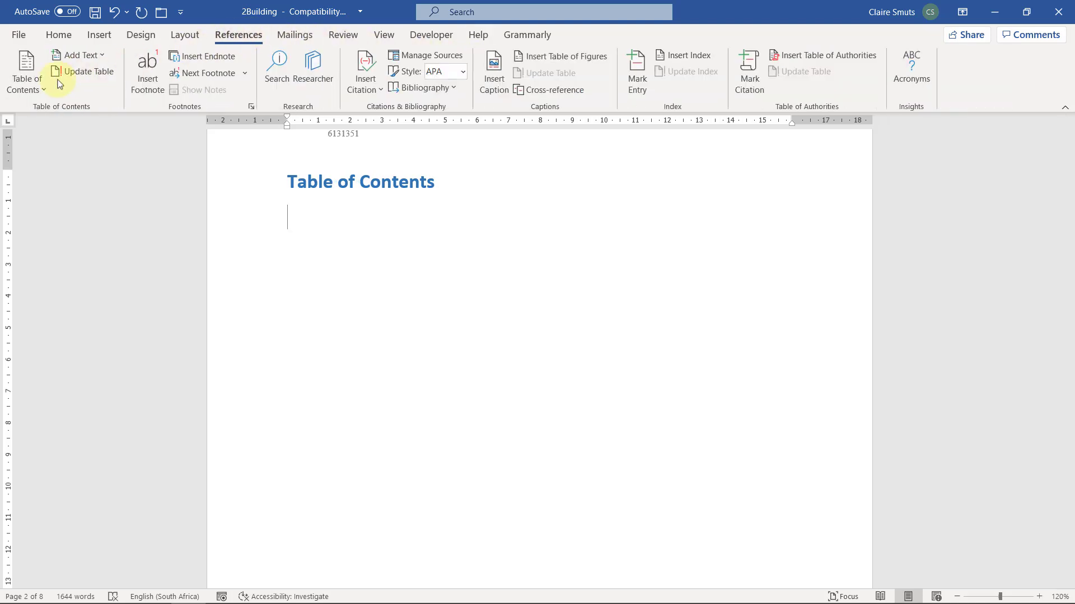
{"action": "left_click", "coordinate": [18, 93]}
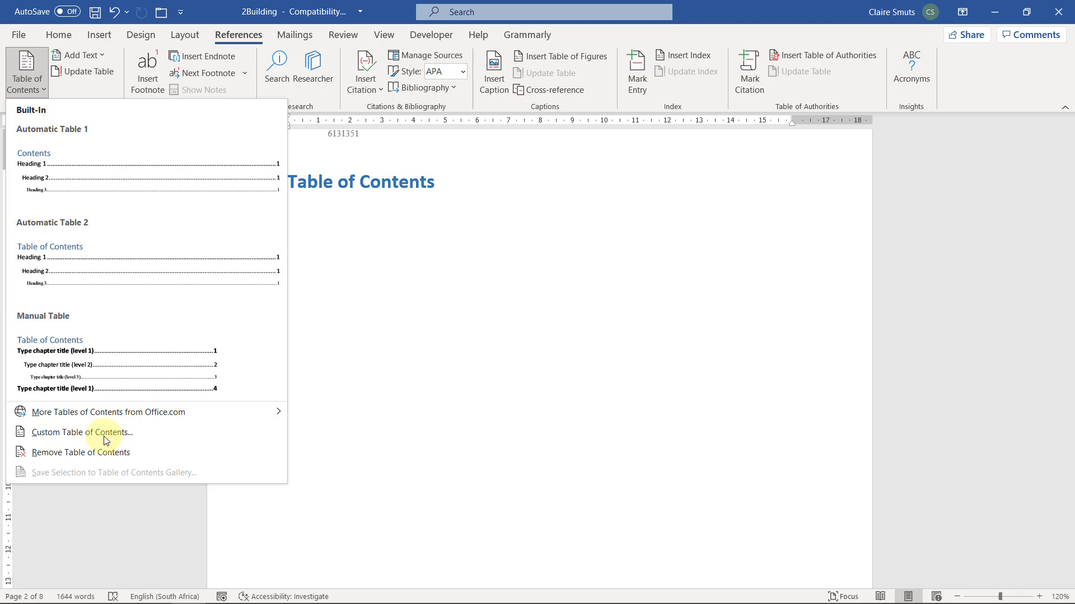
{"action": "left_click", "coordinate": [69, 435]}
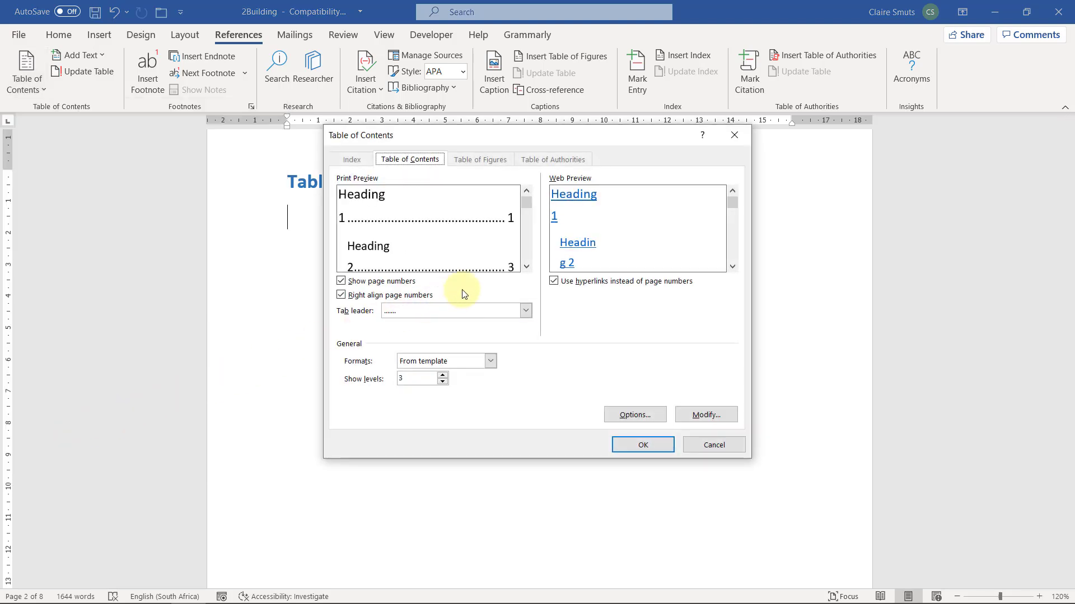
{"action": "left_click", "coordinate": [443, 382]}
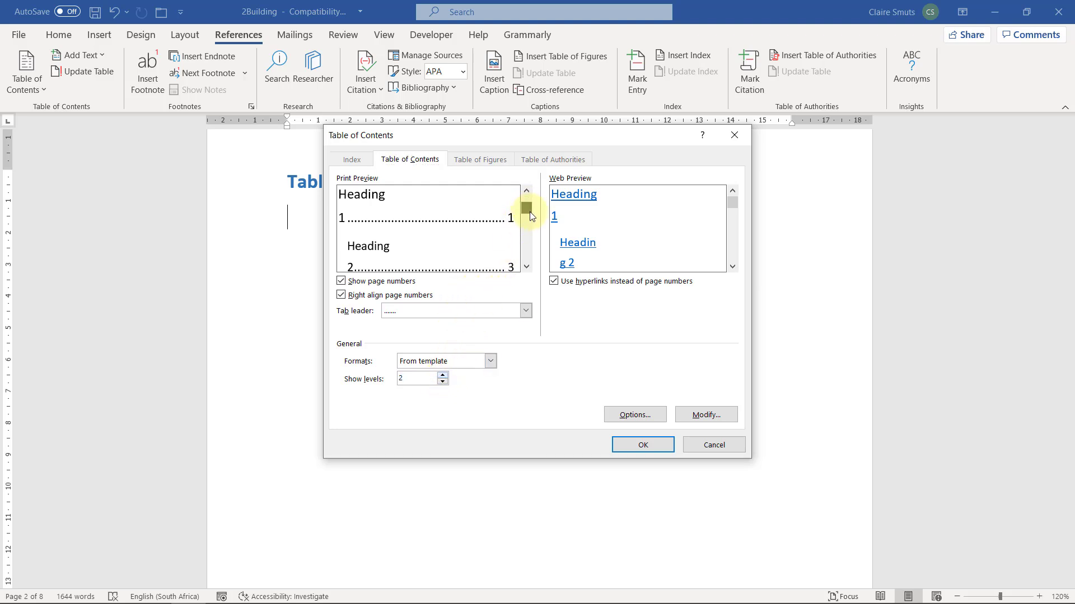
{"action": "mouse_move", "coordinate": [530, 211]}
{"action": "left_mouse_down"}
{"action": "mouse_move", "coordinate": [529, 247]}
{"action": "mouse_move", "coordinate": [530, 208]}
{"action": "left_mouse_up"}
Step: In the table of contents options, set the Heading 1 style to level 2 and clear the level of Heading 2
{"action": "left_click", "coordinate": [631, 415]}
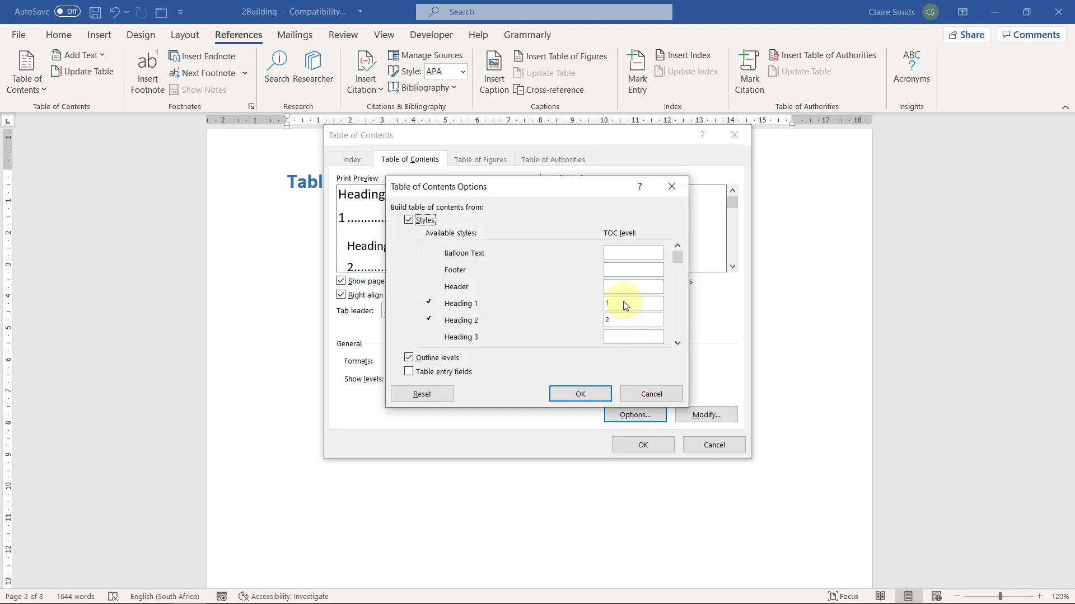
{"action": "double_click", "coordinate": [624, 302]}
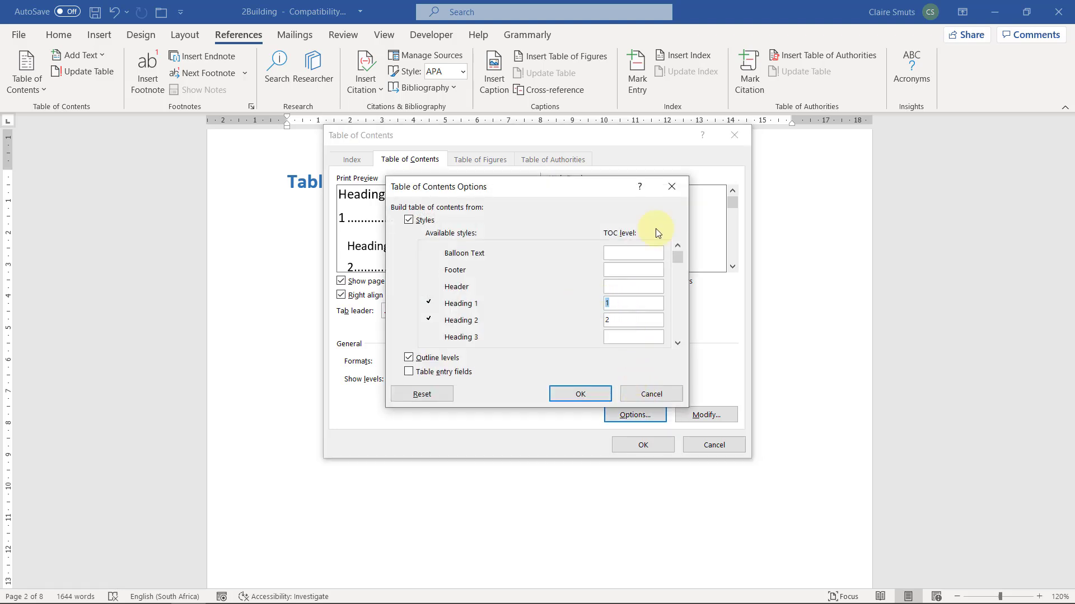
{"action": "type", "text": "2"}
{"action": "double_click", "coordinate": [622, 319]}
{"action": "key", "text": "BackSpace"}
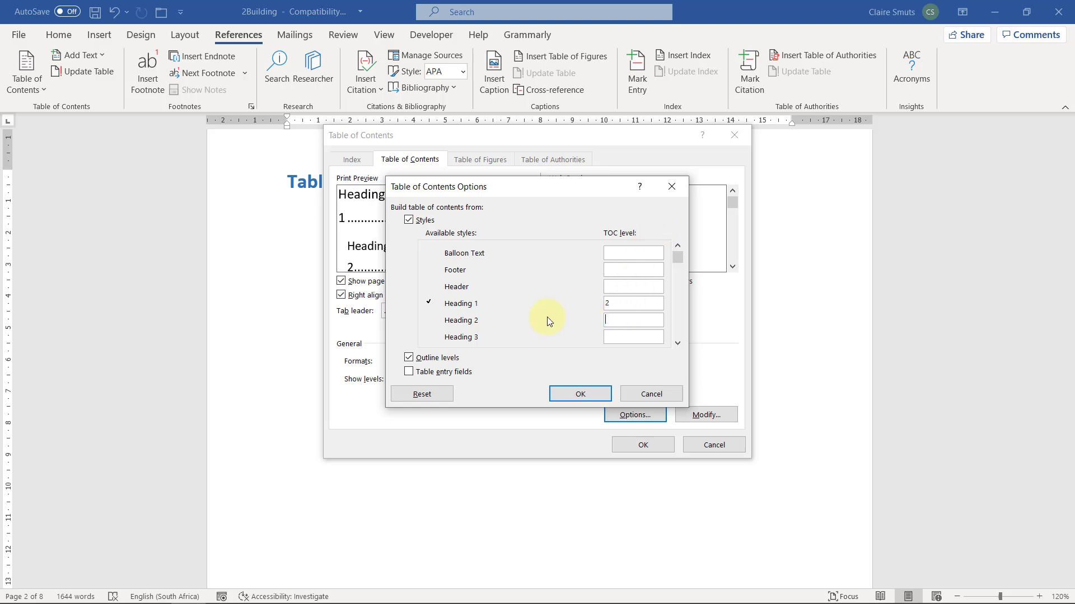
Step: Set the Title style to table of contents level 1 and insert the table on the second page
{"action": "left_click", "coordinate": [677, 343]}
{"action": "left_click", "coordinate": [676, 343]}
{"action": "left_click", "coordinate": [676, 343]}
{"action": "left_click", "coordinate": [677, 343]}
{"action": "left_click", "coordinate": [676, 343]}
{"action": "left_click", "coordinate": [677, 343]}
{"action": "left_click", "coordinate": [677, 343]}
{"action": "left_click", "coordinate": [677, 343]}
{"action": "left_click", "coordinate": [677, 343]}
{"action": "left_click", "coordinate": [676, 343]}
{"action": "left_click", "coordinate": [677, 343]}
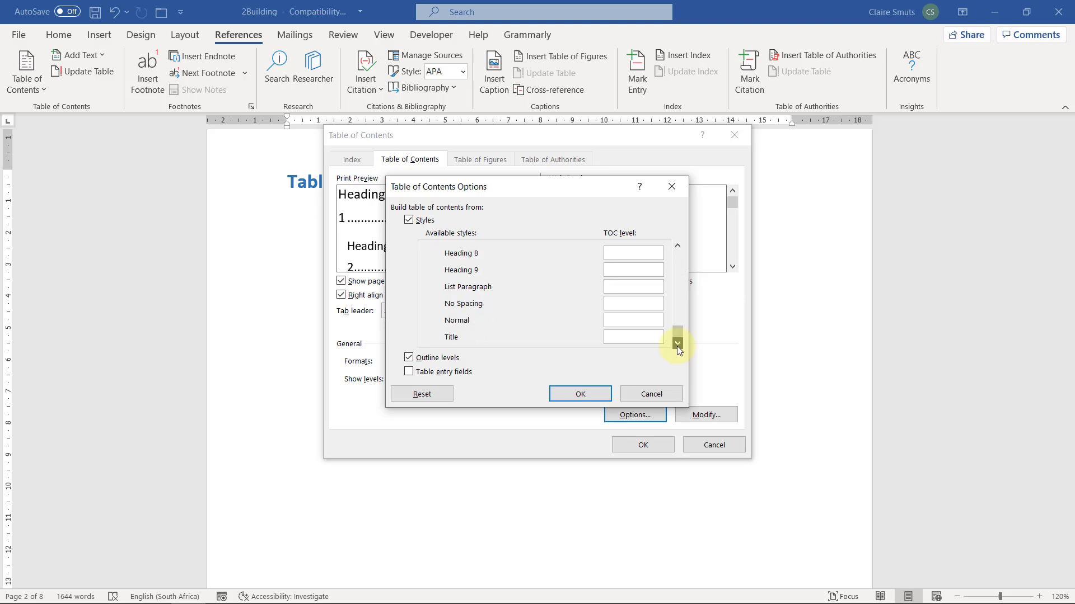
{"action": "type", "text": "1"}
{"action": "left_click", "coordinate": [569, 395]}
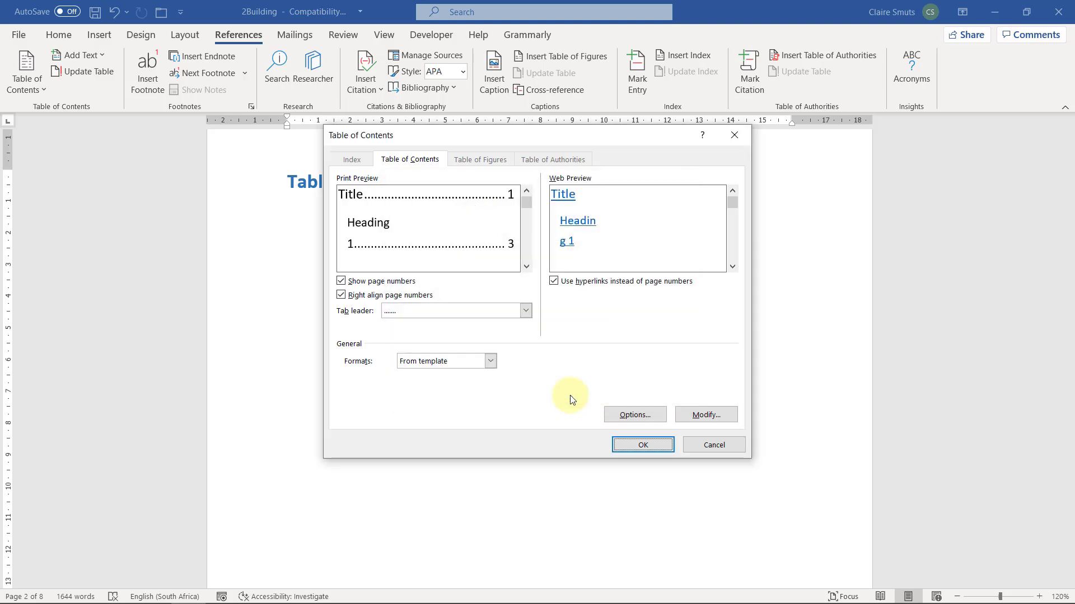
{"action": "left_click", "coordinate": [654, 446]}
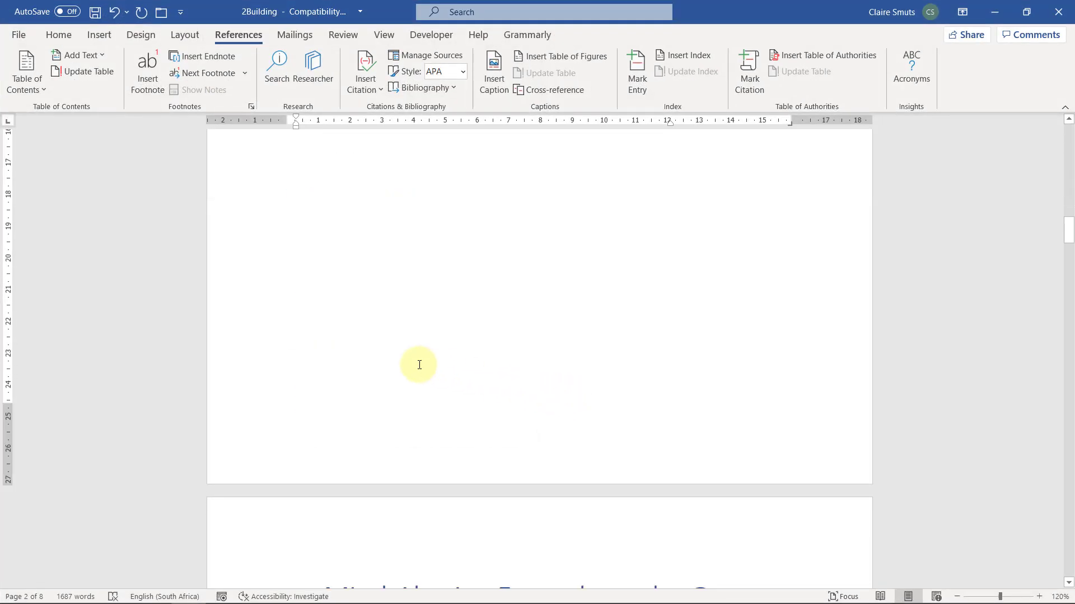
{"action": "right_click", "coordinate": [418, 363]}
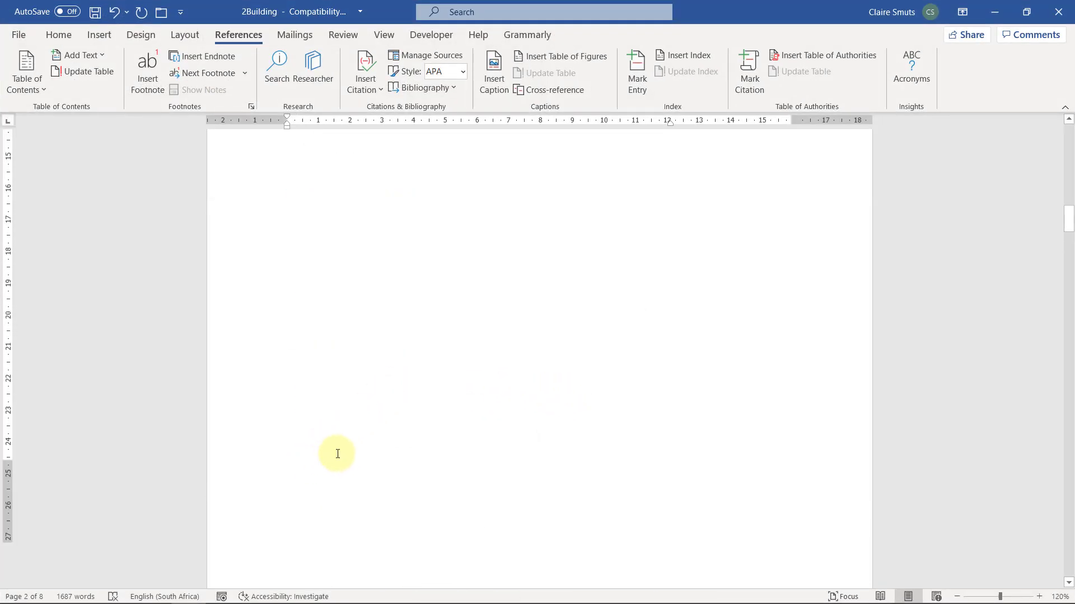
{"action": "scroll", "coordinate": [340, 451], "scroll_direction": "down", "scroll_amount": 3}
{"action": "right_click", "coordinate": [355, 451]}
{"action": "left_click", "coordinate": [397, 465]}
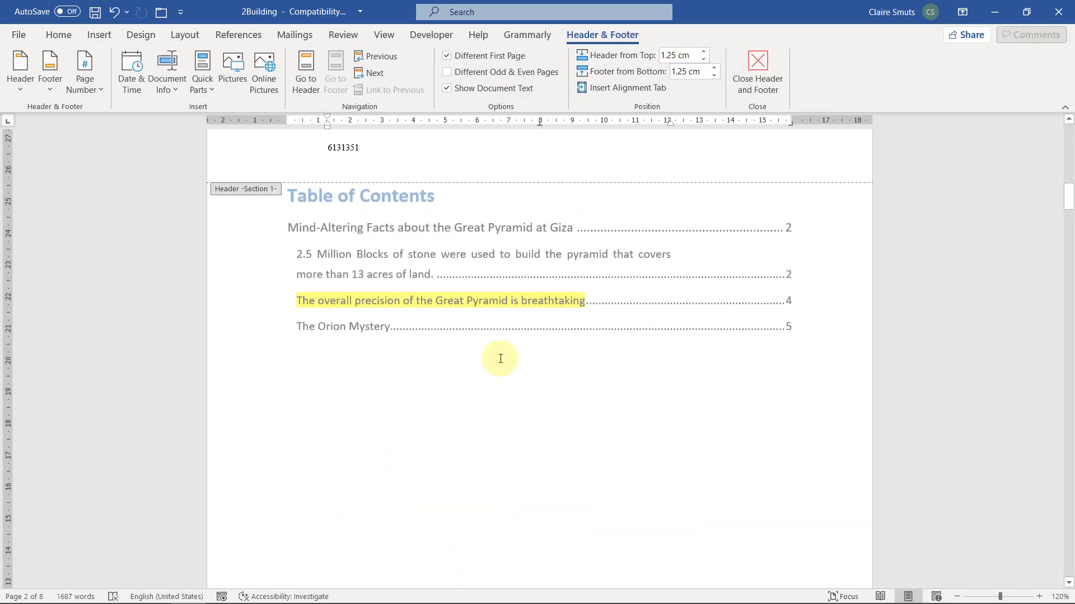
{"action": "left_click", "coordinate": [773, 70]}
Step: Show the formatting marks and check for section breaks from the Table of Contents page to the last paragraph of page 3
{"action": "left_click", "coordinate": [480, 64]}
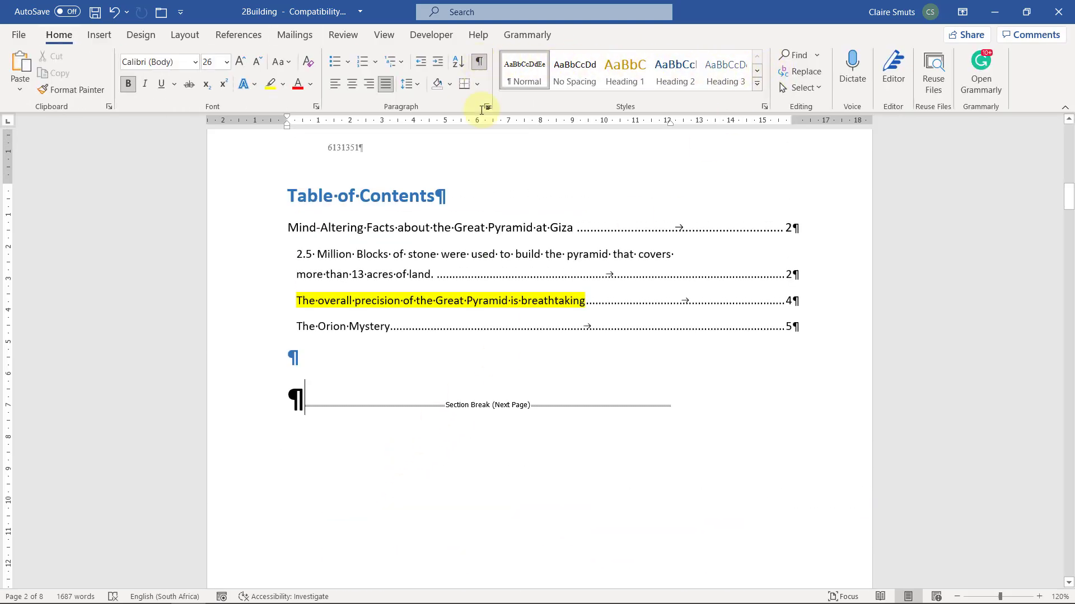
{"action": "scroll", "coordinate": [499, 408], "scroll_direction": "down", "scroll_amount": 10}
{"action": "scroll", "coordinate": [502, 410], "scroll_direction": "down", "scroll_amount": 10}
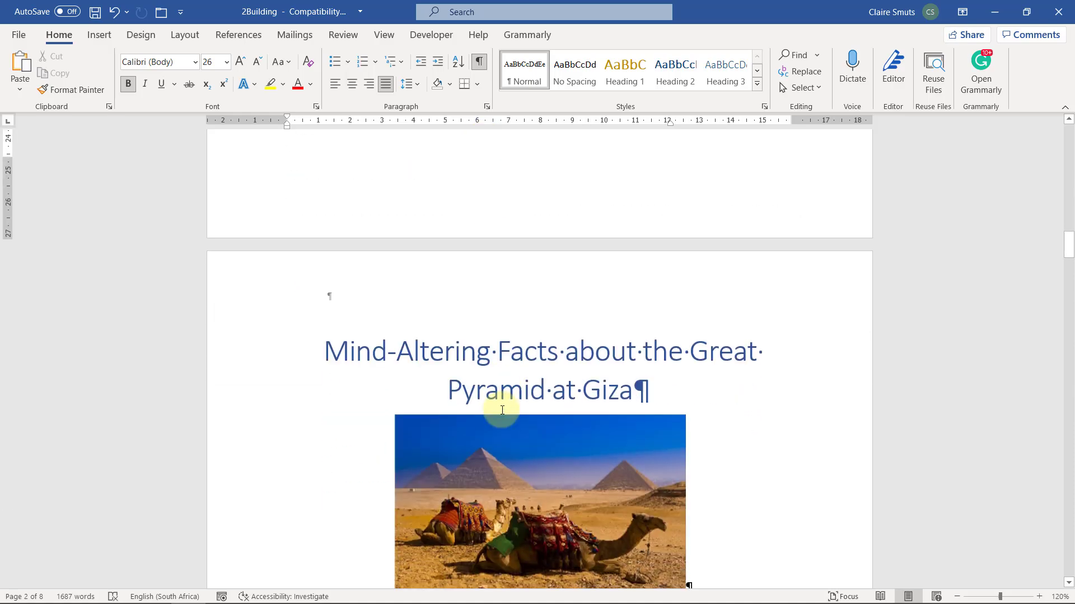
{"action": "scroll", "coordinate": [502, 410], "scroll_direction": "down", "scroll_amount": 3}
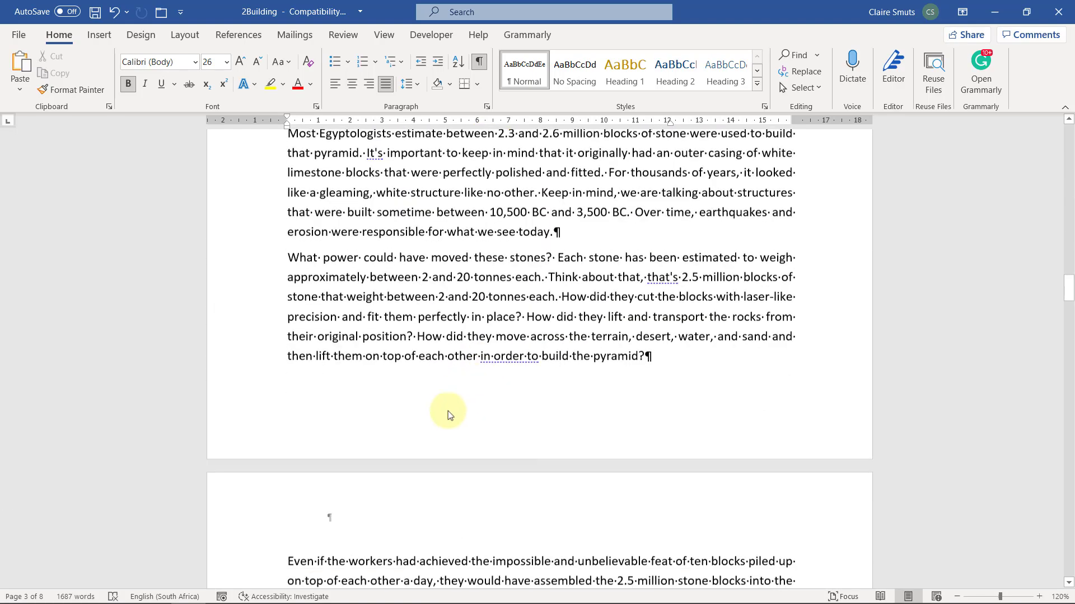
{"action": "left_click", "coordinate": [303, 413]}
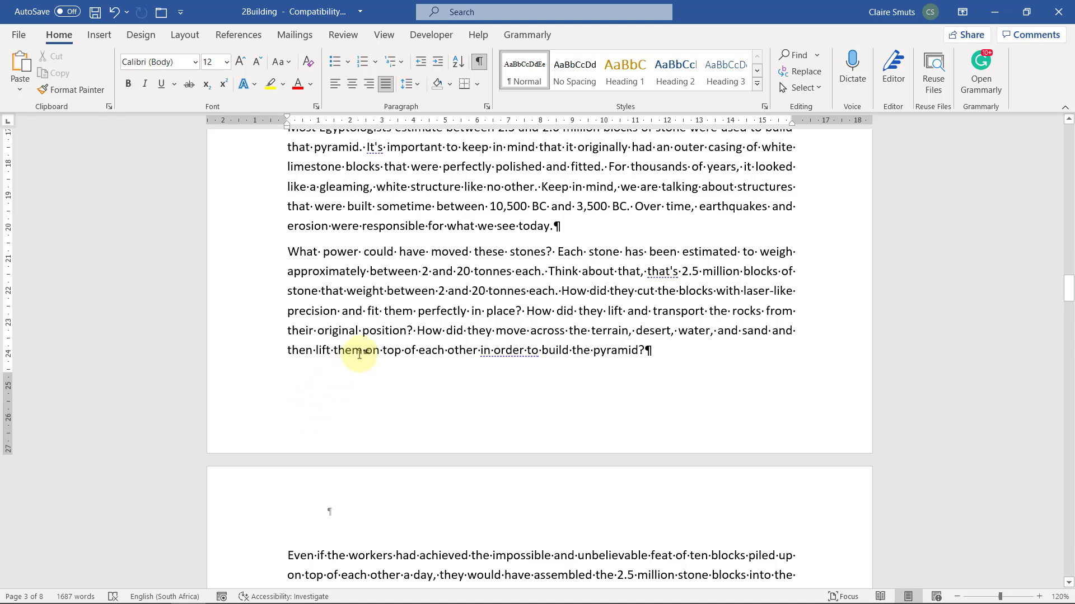
Step: Insert the Accent Bar, Left page number in the page margin from the 'Mind-Altering Facts about the Great Pyramid at Giza' page
{"action": "scroll", "coordinate": [361, 354], "scroll_direction": "up", "scroll_amount": 10}
{"action": "scroll", "coordinate": [361, 354], "scroll_direction": "up", "scroll_amount": 3}
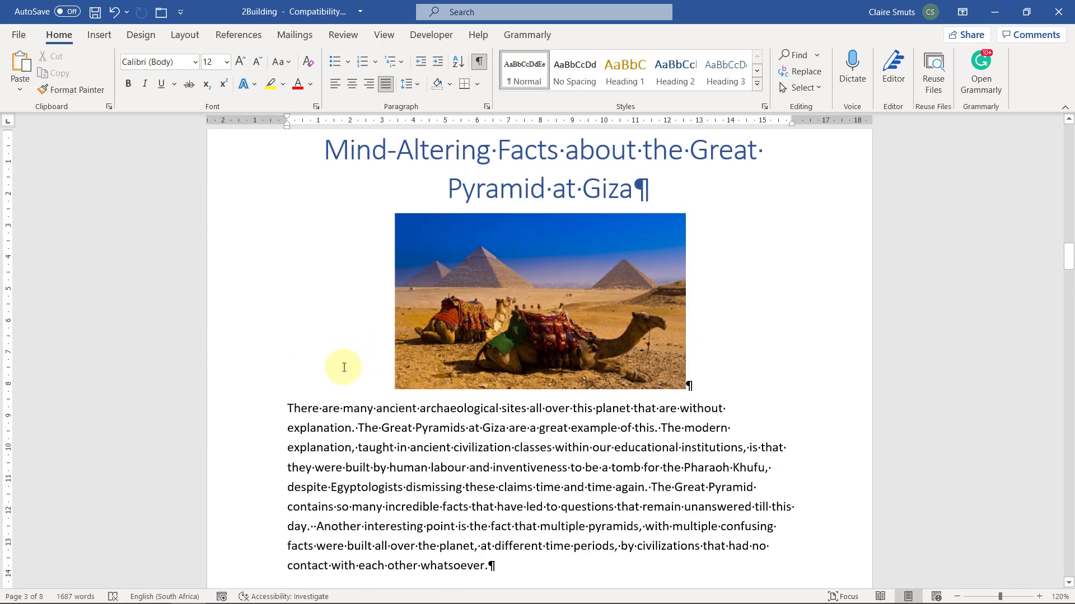
{"action": "left_click", "coordinate": [288, 409]}
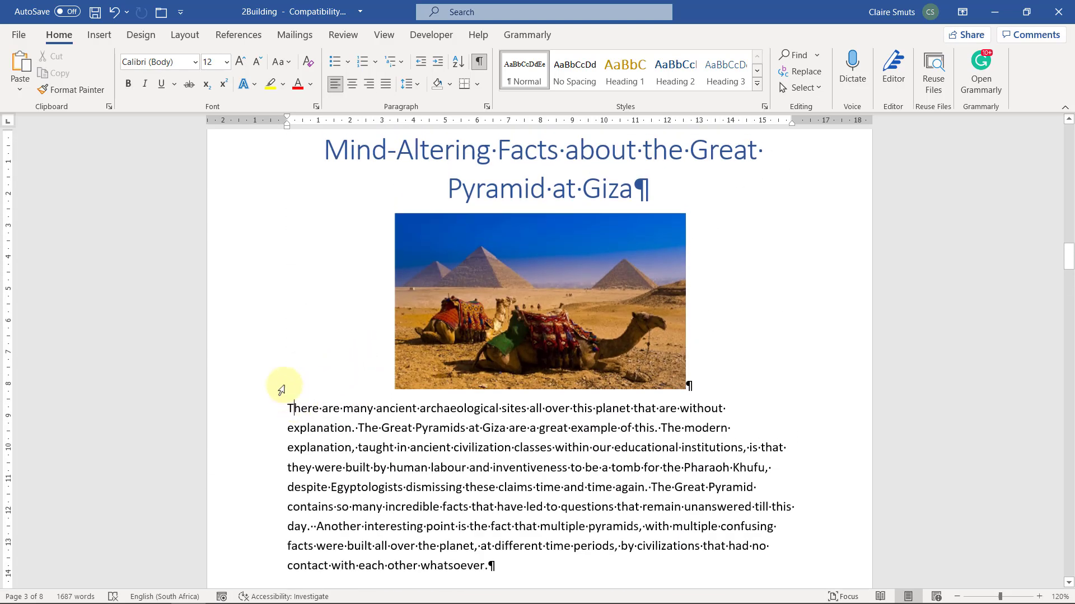
{"action": "left_click", "coordinate": [98, 34]}
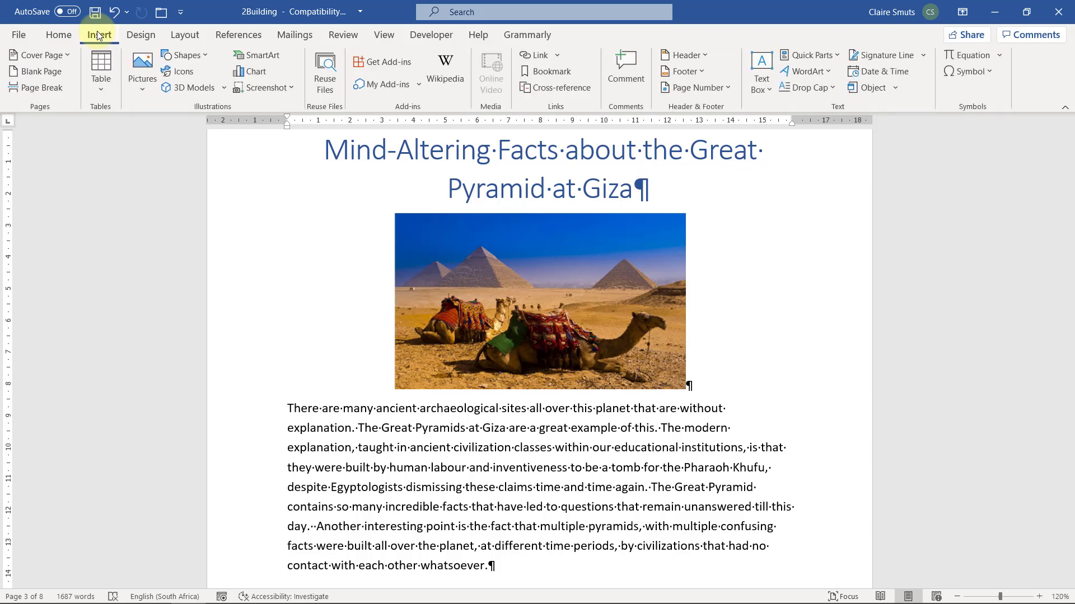
{"action": "left_click", "coordinate": [728, 88]}
{"action": "mouse_move", "coordinate": [712, 149]}
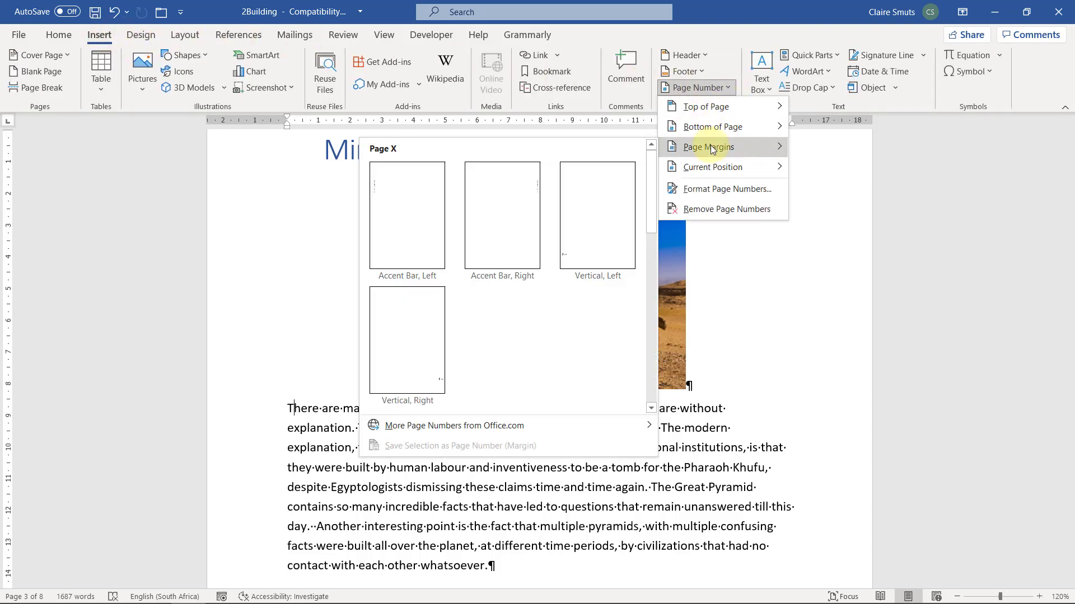
{"action": "left_click", "coordinate": [412, 248]}
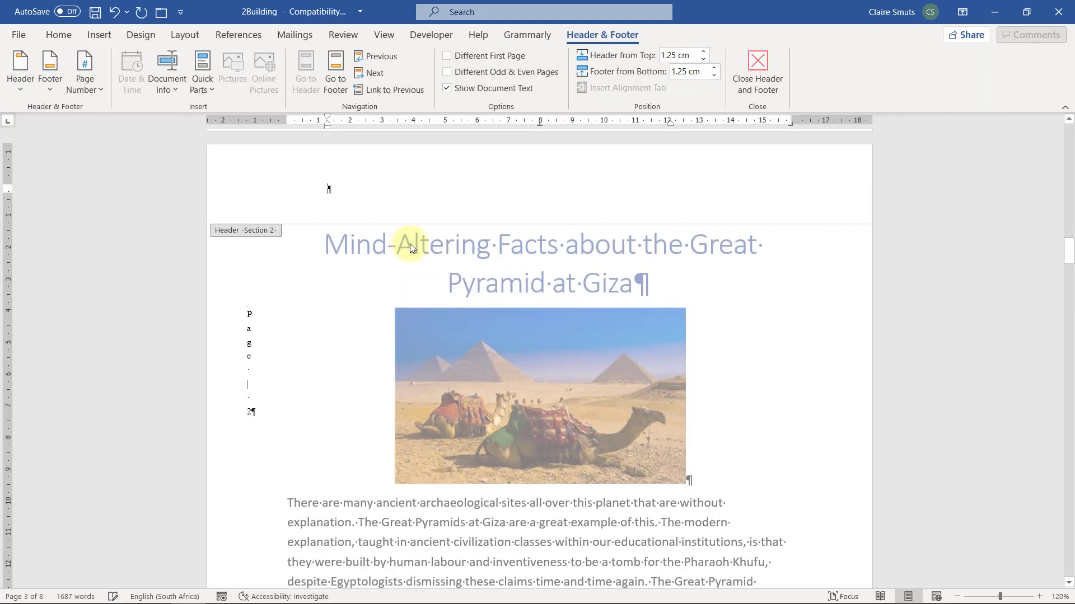
Step: Format the page numbers of section 2 to start at 1 instead of continuing from the previous section
{"action": "scroll", "coordinate": [411, 244], "scroll_direction": "down", "scroll_amount": 3}
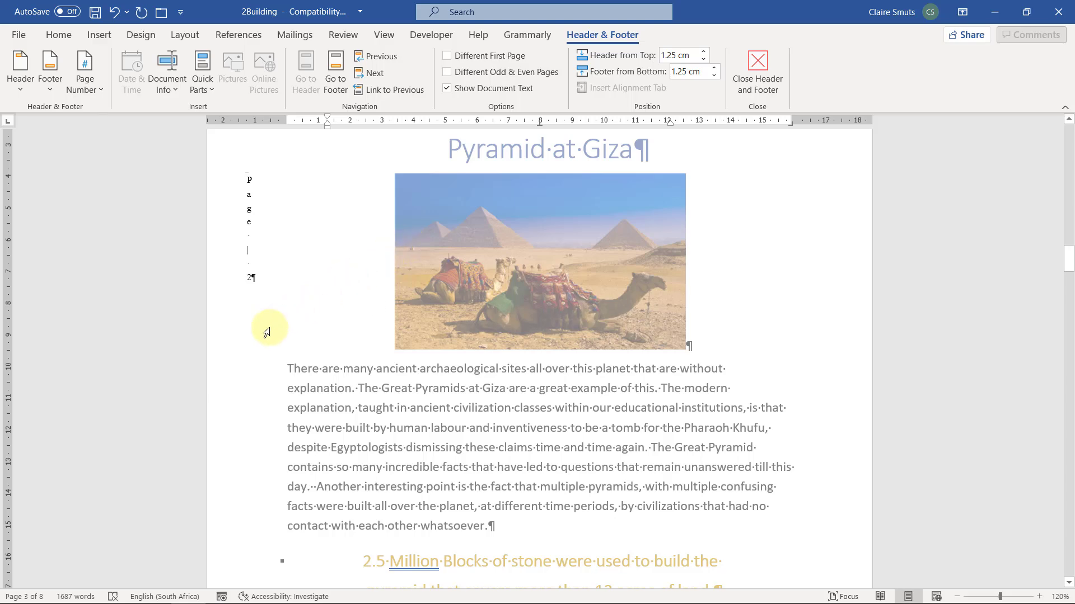
{"action": "scroll", "coordinate": [271, 328], "scroll_direction": "up", "scroll_amount": 2}
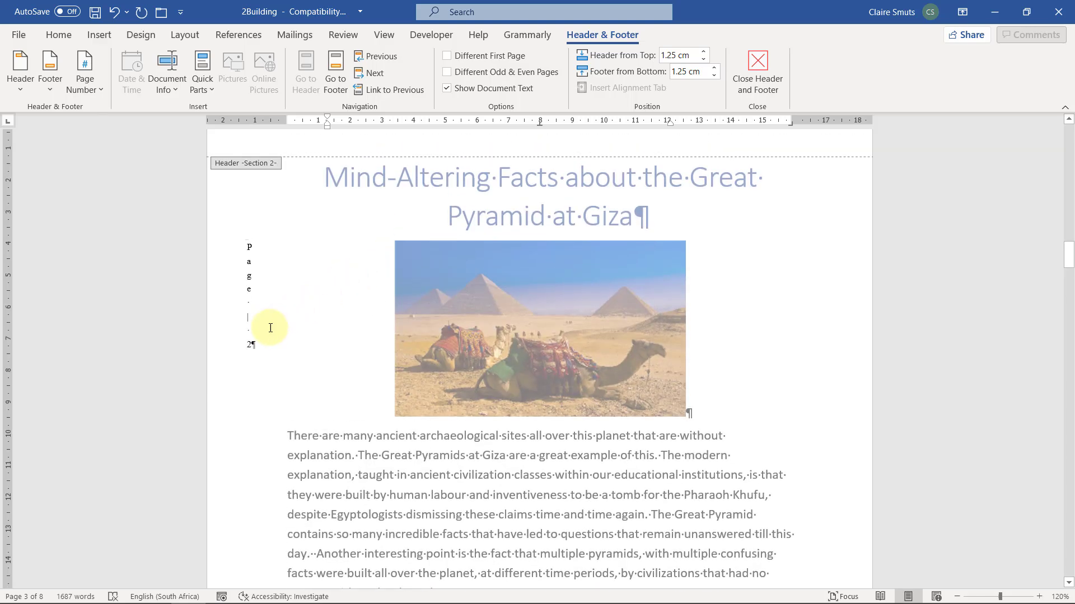
{"action": "left_click", "coordinate": [89, 89]}
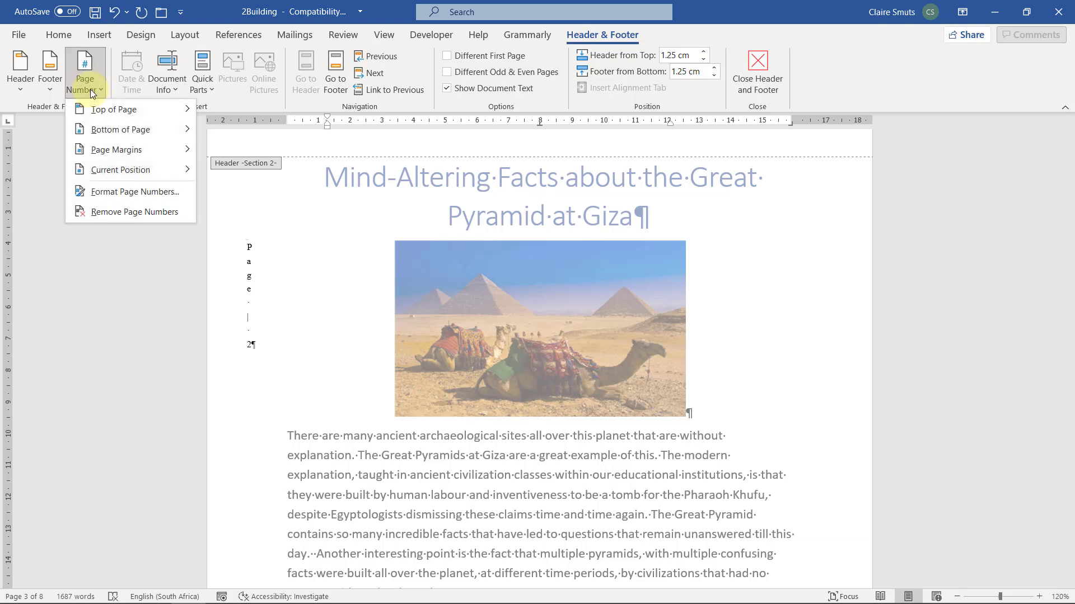
{"action": "left_click", "coordinate": [112, 191]}
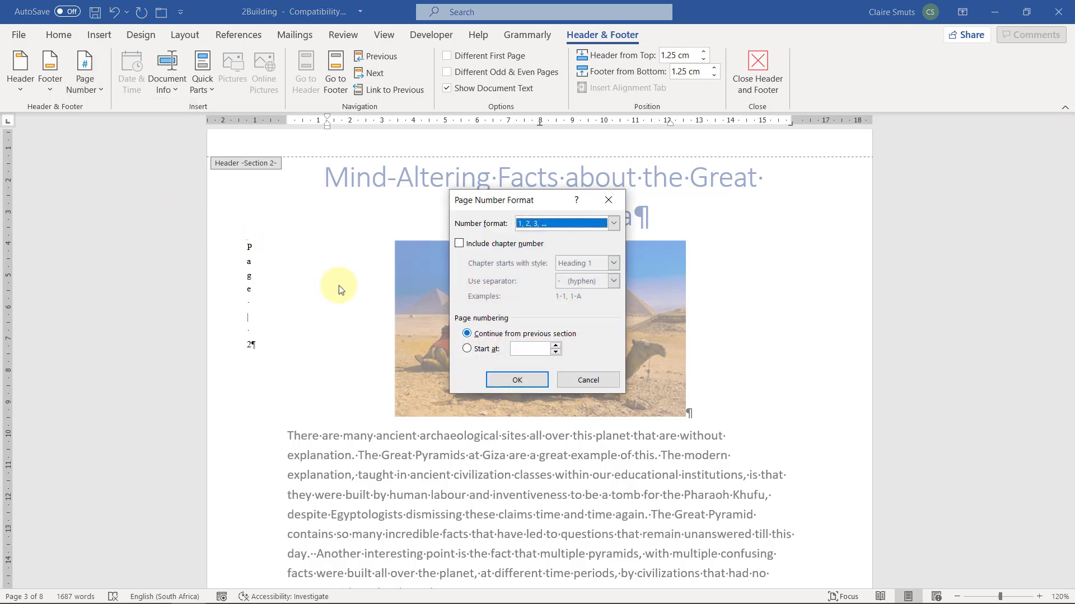
{"action": "left_click", "coordinate": [485, 351]}
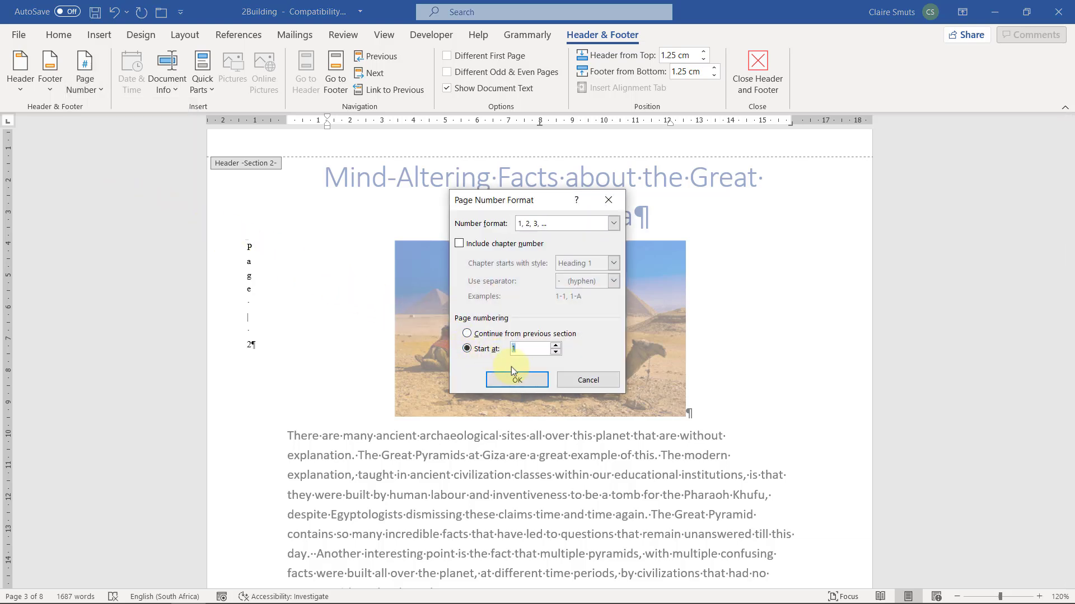
{"action": "left_click", "coordinate": [527, 378]}
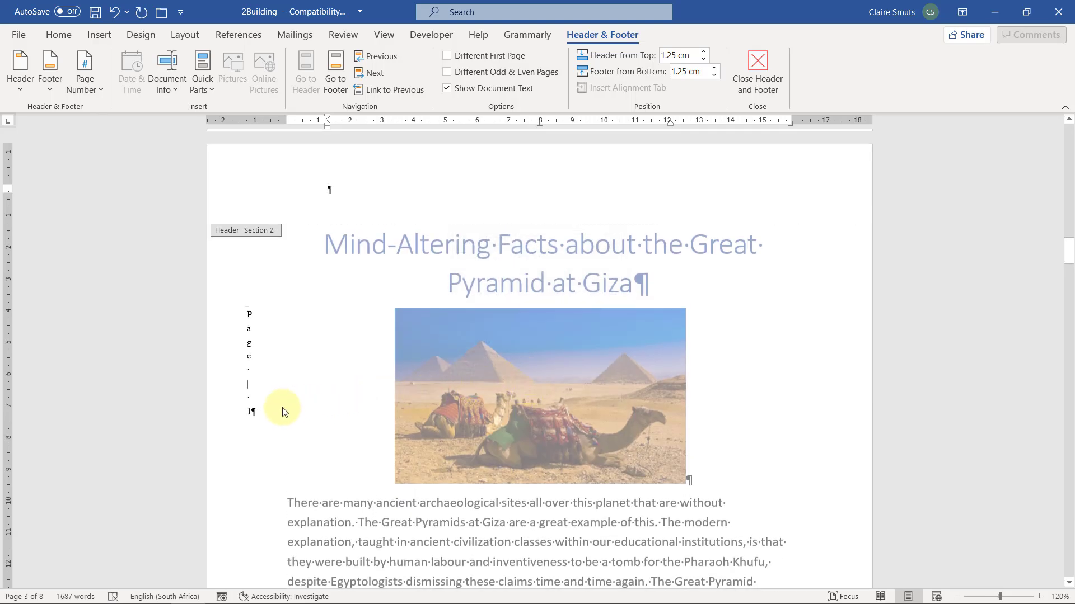
Step: Check the margin page numbering from the Table of Contents page through the section 2 pages and leave header and footer editing
{"action": "scroll", "coordinate": [277, 408], "scroll_direction": "up", "scroll_amount": 10}
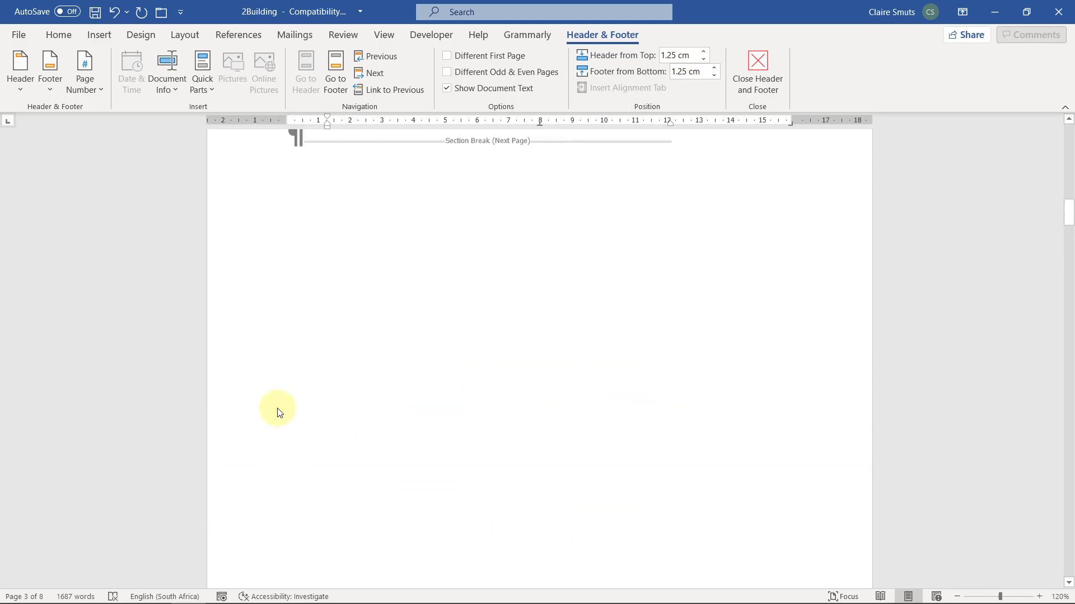
{"action": "scroll", "coordinate": [277, 408], "scroll_direction": "up", "scroll_amount": 5}
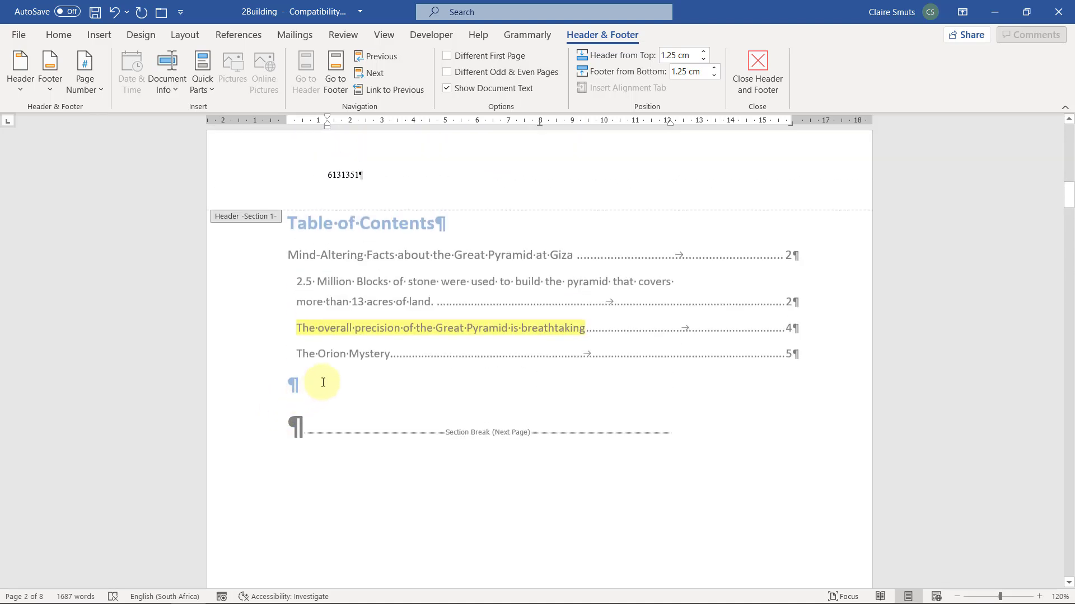
{"action": "scroll", "coordinate": [361, 364], "scroll_direction": "down", "scroll_amount": 10}
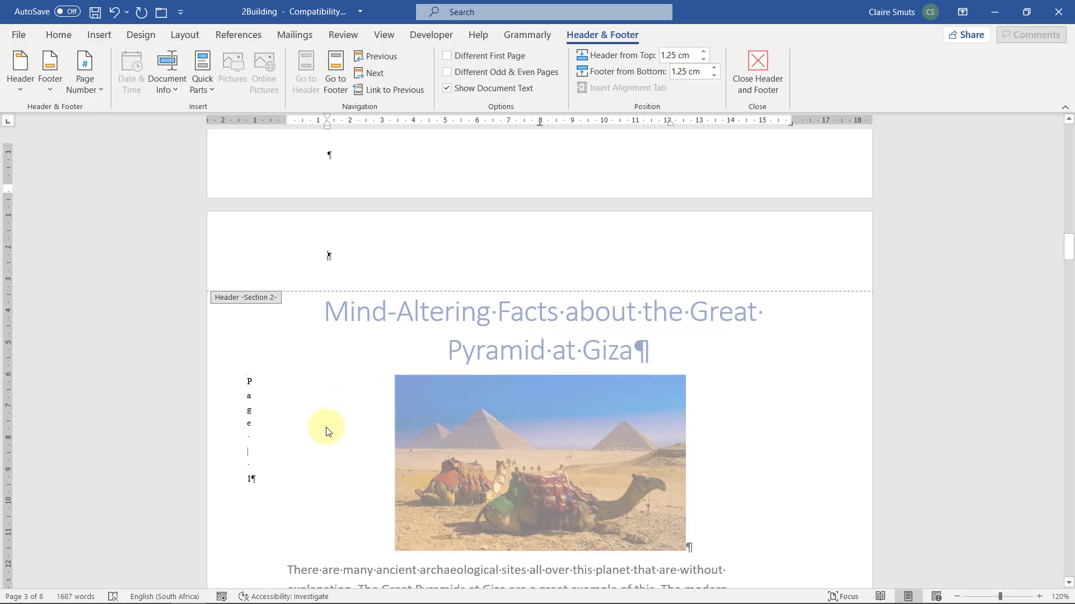
{"action": "scroll", "coordinate": [326, 431], "scroll_direction": "down", "scroll_amount": 20}
{"action": "scroll", "coordinate": [327, 430], "scroll_direction": "down", "scroll_amount": 15}
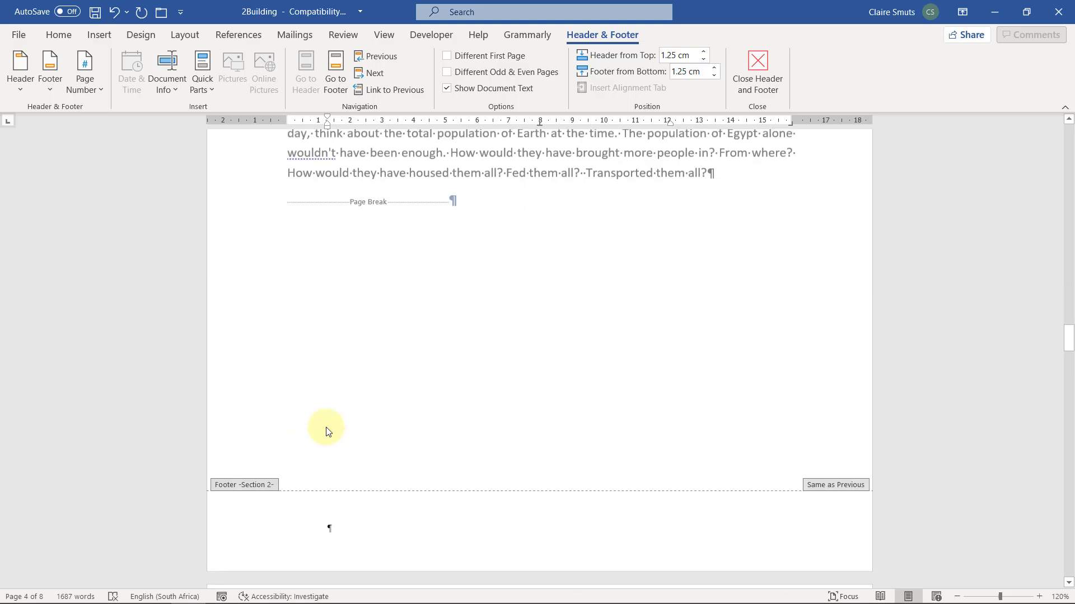
{"action": "scroll", "coordinate": [327, 427], "scroll_direction": "up", "scroll_amount": 7}
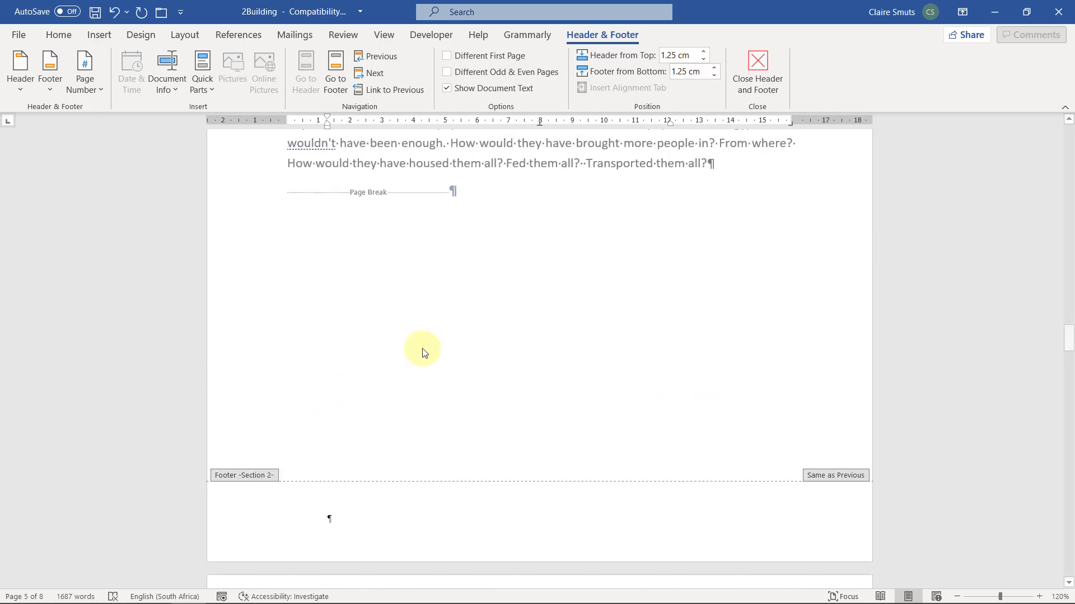
{"action": "left_click", "coordinate": [758, 81]}
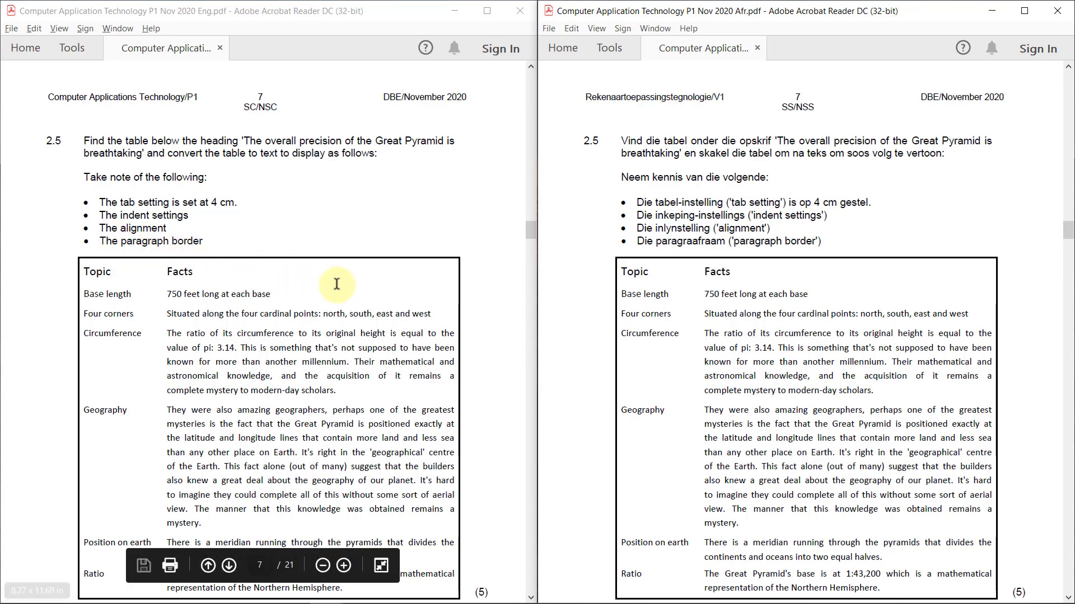
Step: Read question 2.5, switch back to the 2Building document in Word and convert the table under the 'breathtaking' heading to text separated with tabs
{"action": "scroll", "coordinate": [343, 290], "scroll_direction": "down", "scroll_amount": 1}
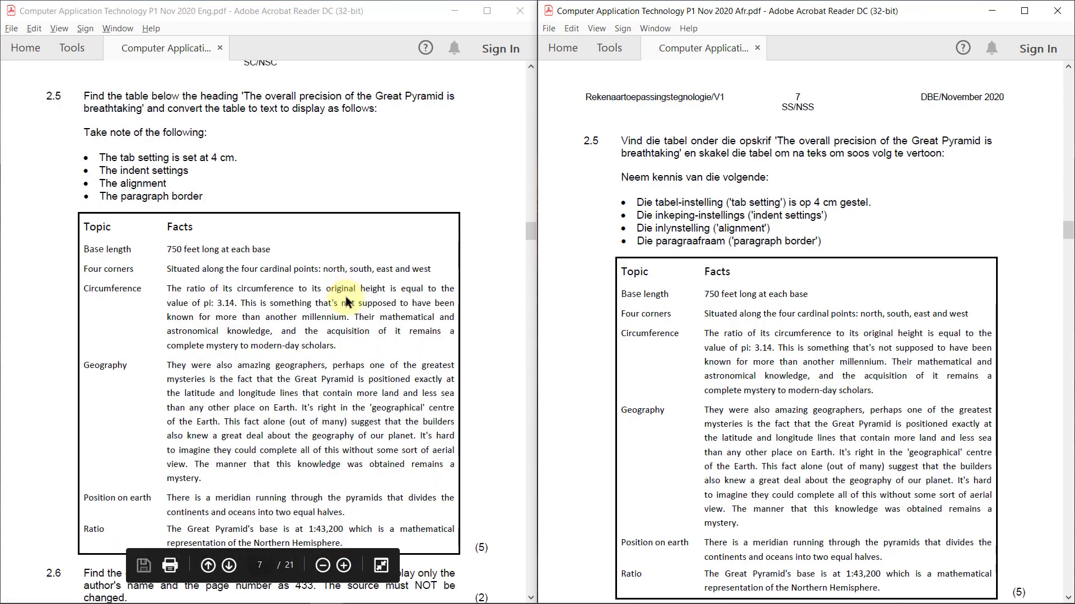
{"action": "scroll", "coordinate": [365, 348], "scroll_direction": "up", "scroll_amount": 1}
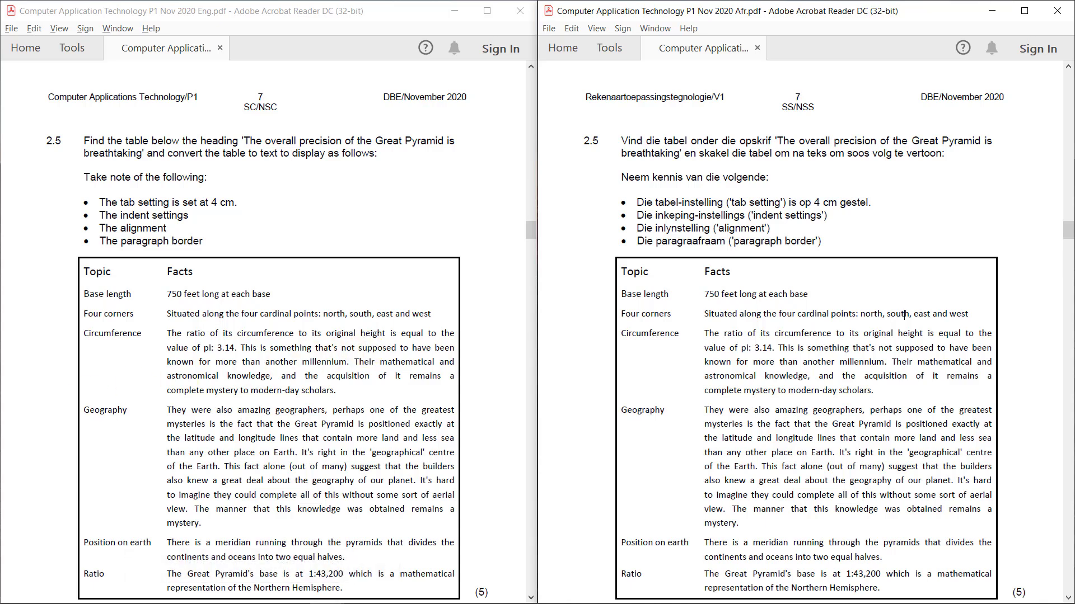
{"action": "key", "text": "alt+Tab"}
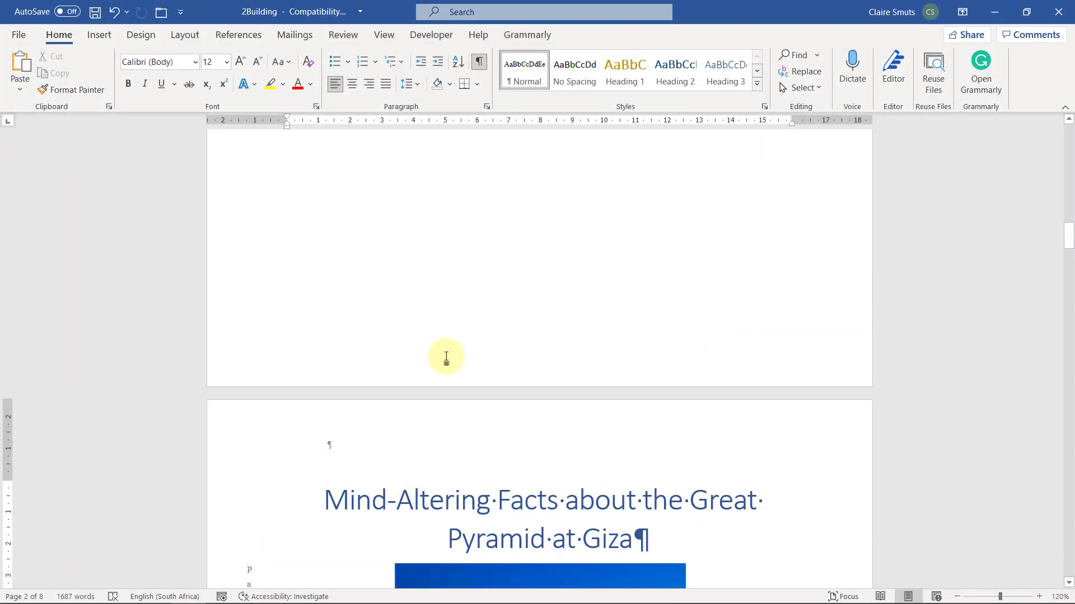
{"action": "scroll", "coordinate": [443, 354], "scroll_direction": "down", "scroll_amount": 15}
{"action": "scroll", "coordinate": [513, 347], "scroll_direction": "down", "scroll_amount": 20}
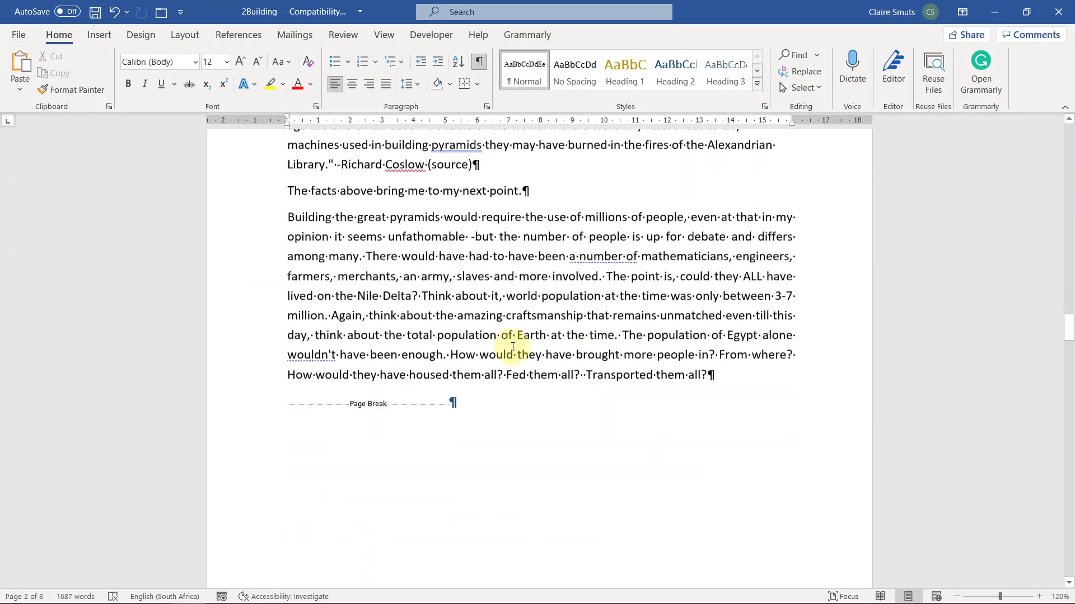
{"action": "scroll", "coordinate": [512, 347], "scroll_direction": "down", "scroll_amount": 3}
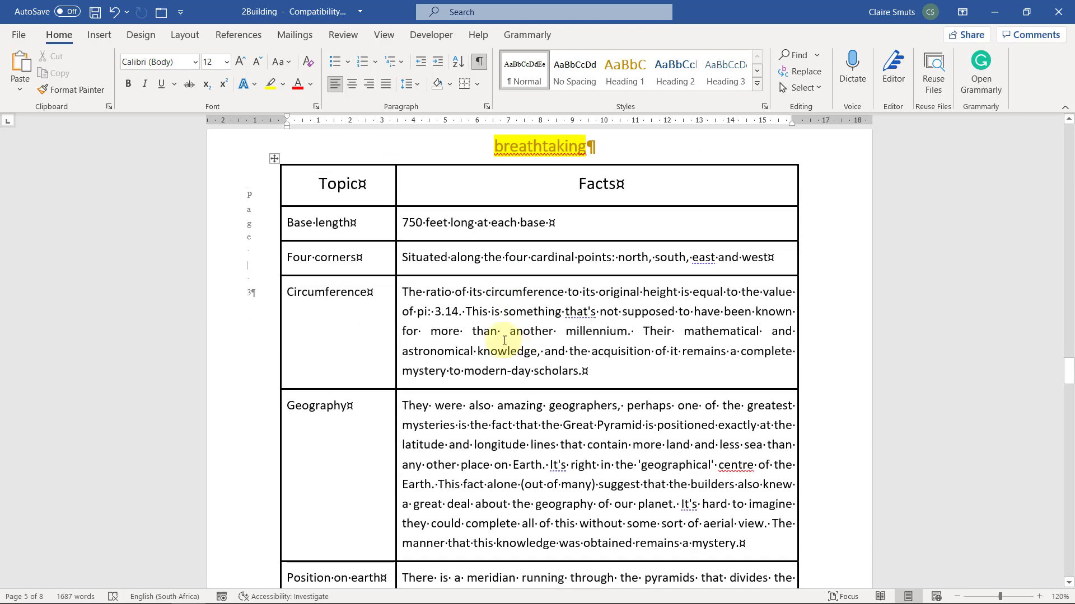
{"action": "left_click", "coordinate": [274, 162]}
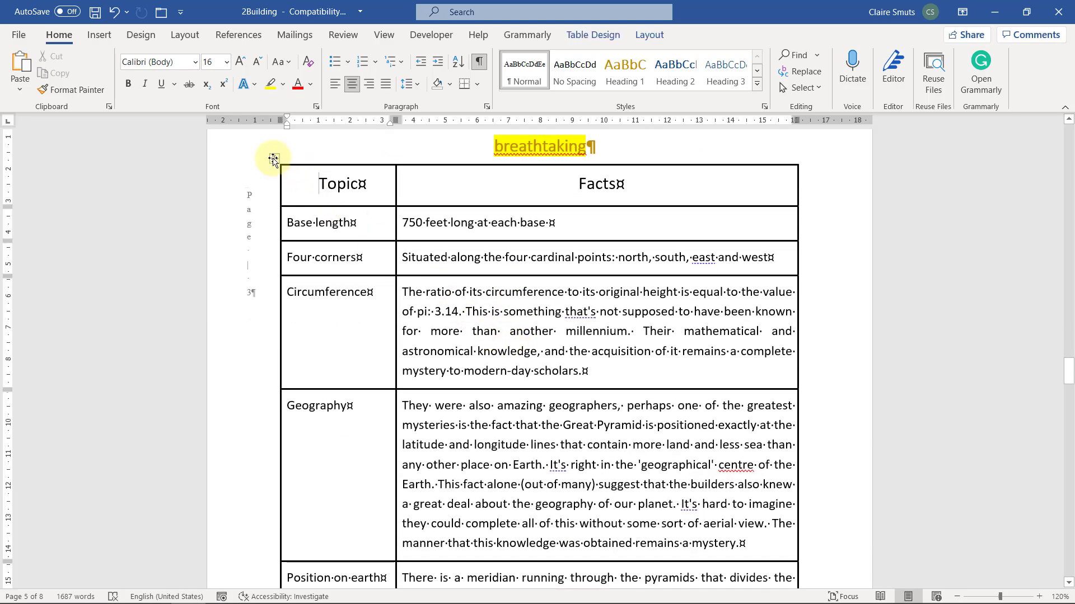
{"action": "left_click", "coordinate": [274, 159]}
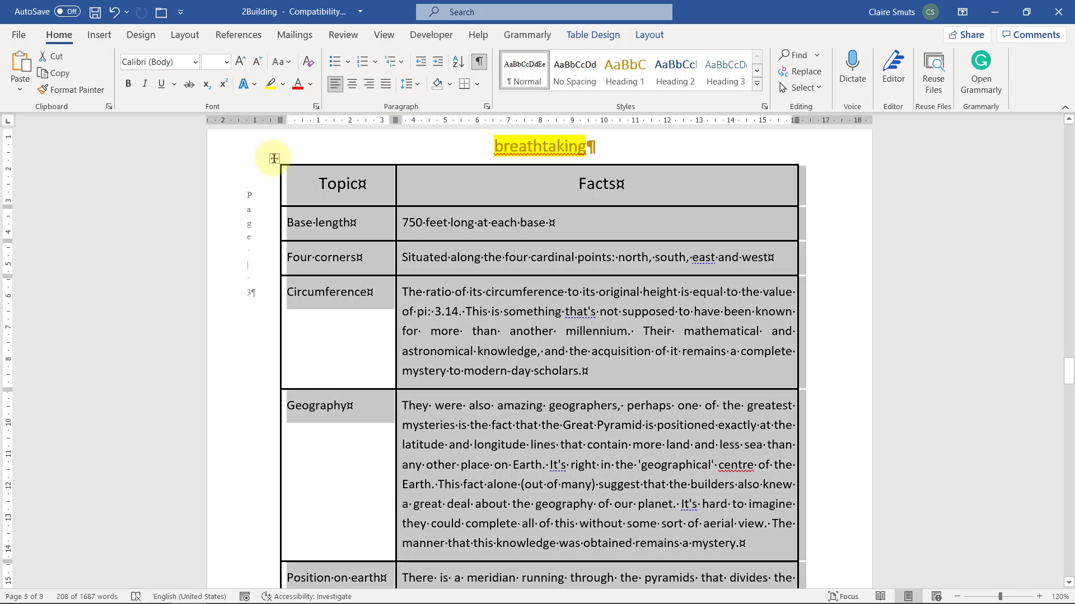
{"action": "left_click", "coordinate": [655, 37]}
{"action": "left_click", "coordinate": [917, 83]}
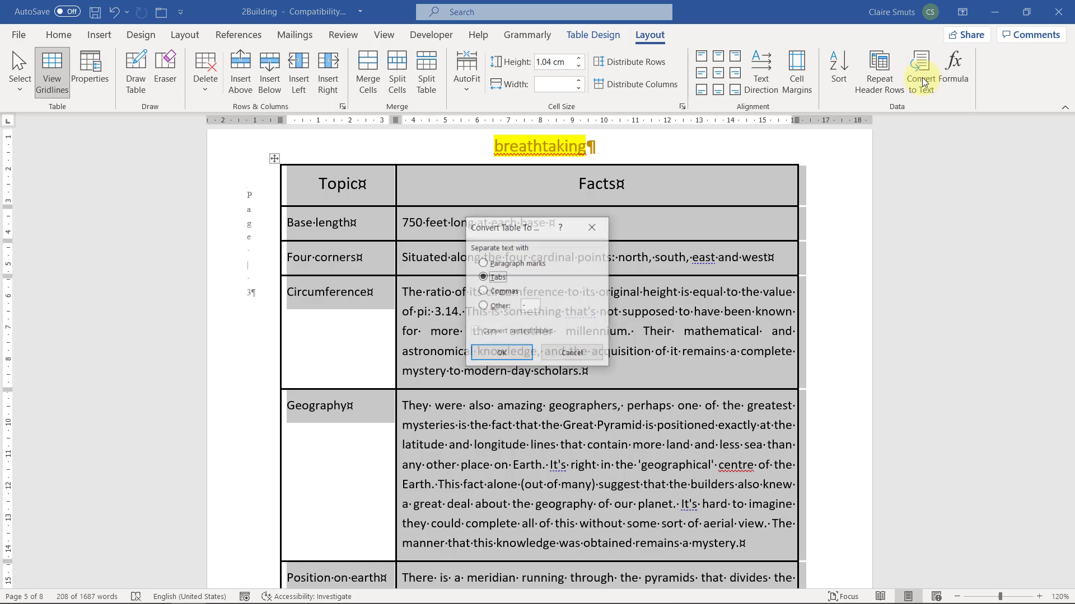
{"action": "left_click", "coordinate": [490, 277]}
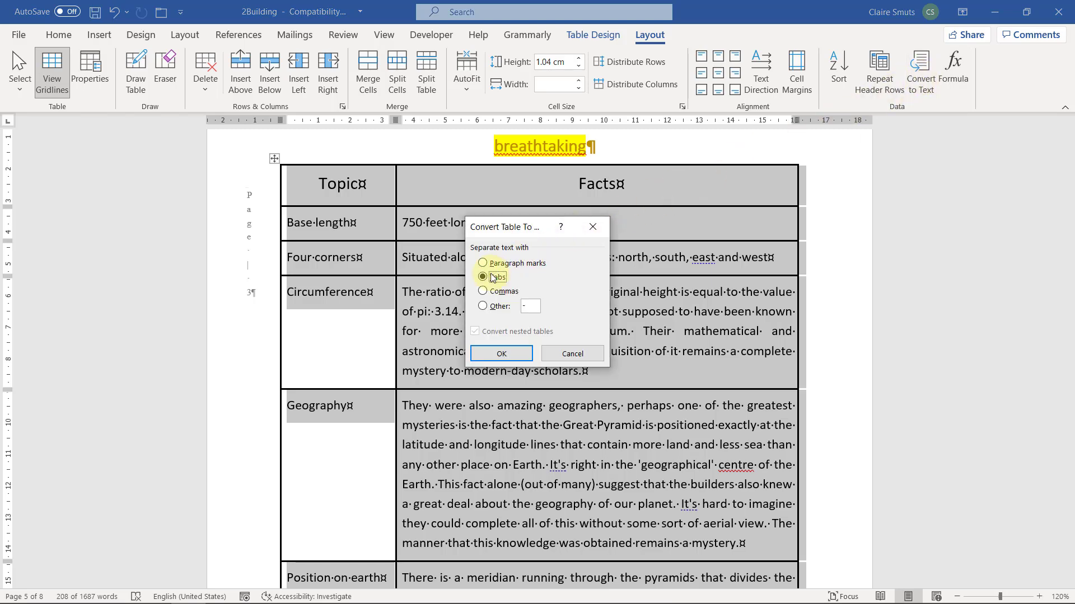
{"action": "left_click", "coordinate": [493, 353]}
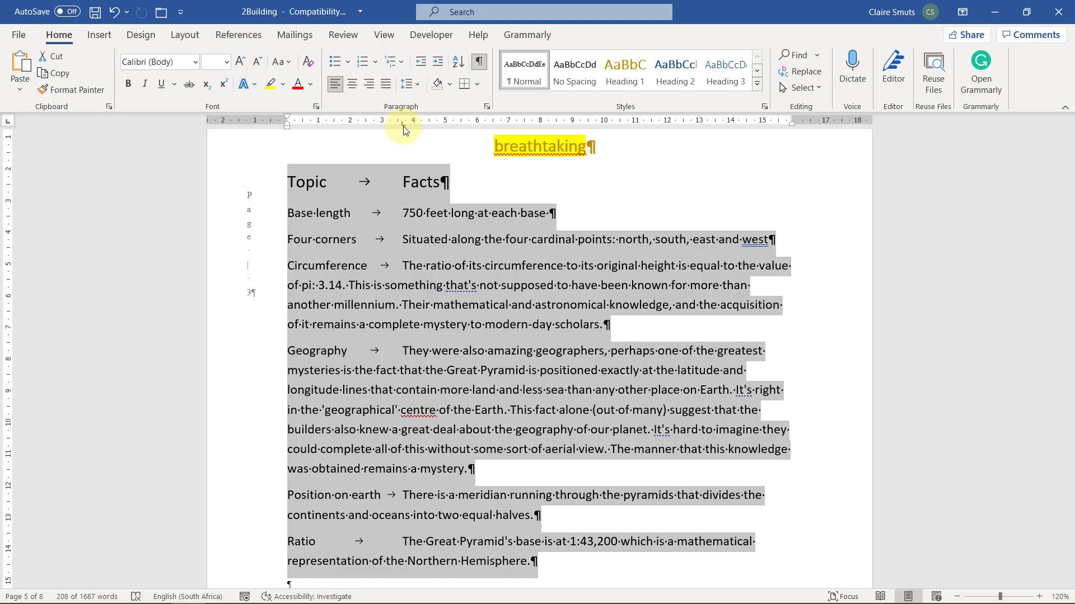
Step: Move the left tab stop of the converted Topic and Facts text to 4 cm and check its position in the tab settings
{"action": "left_click_drag", "start_coordinate": [403, 126], "coordinate": [415, 125]}
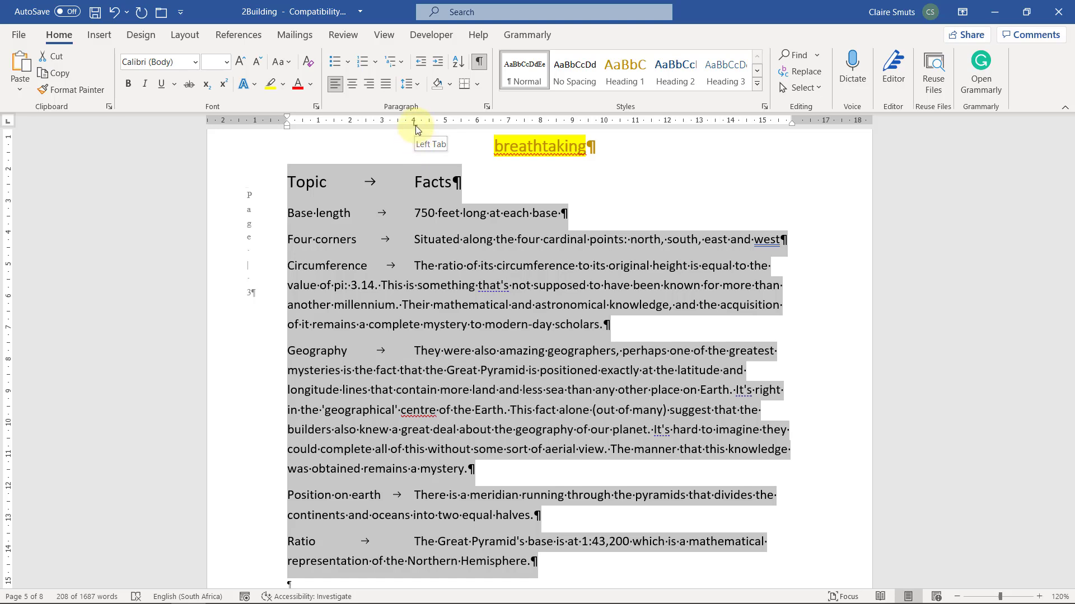
{"action": "double_click", "coordinate": [415, 126]}
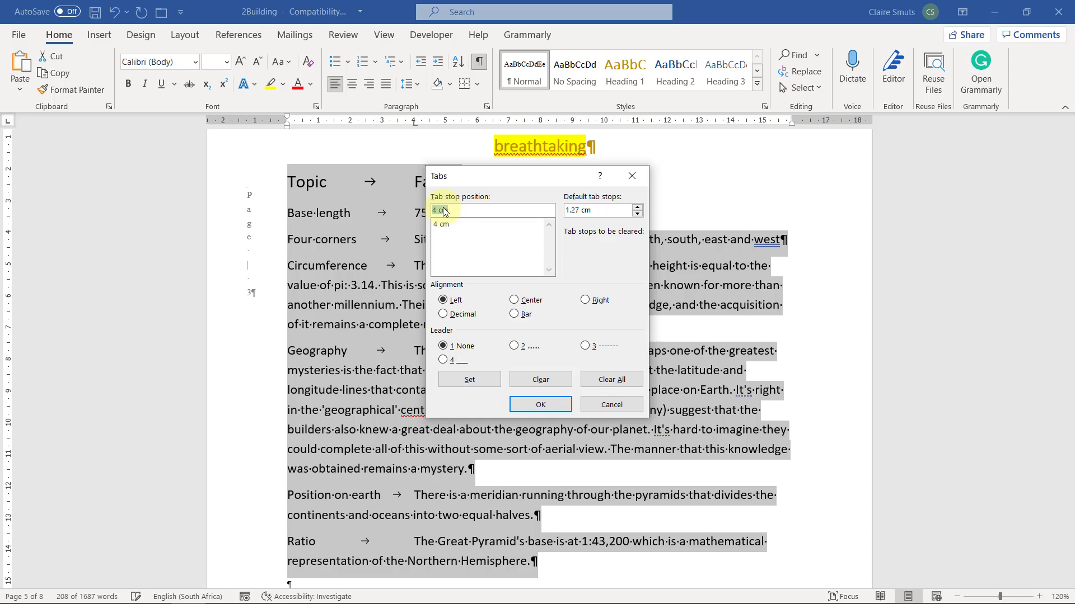
{"action": "left_click", "coordinate": [631, 177]}
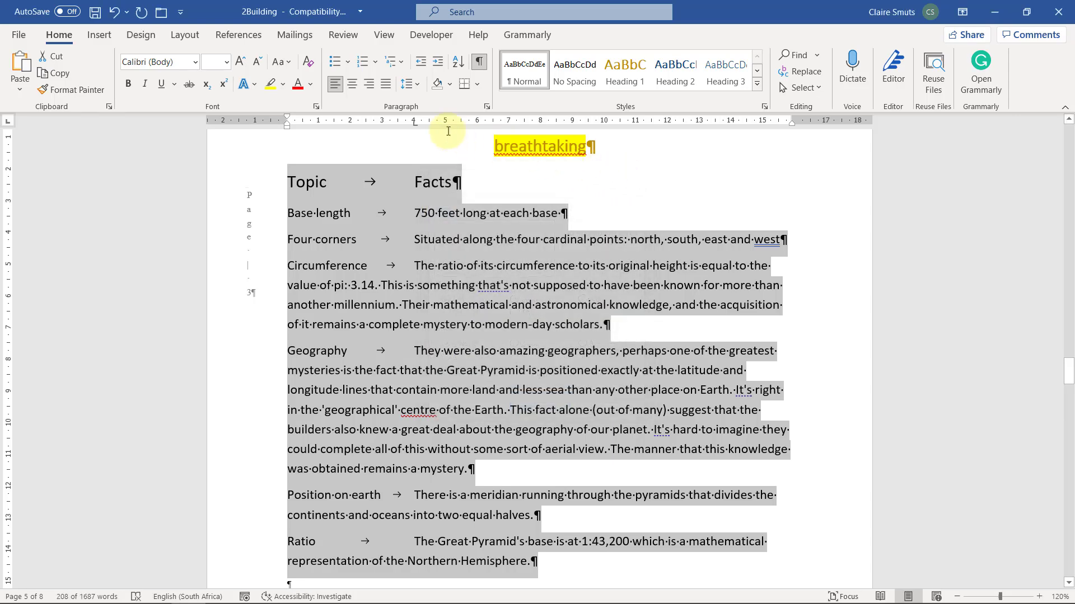
Step: Remove the tab stop from the converted Topic and Facts text and set a new left tab stop at 4 cm
{"action": "left_click_drag", "start_coordinate": [414, 122], "coordinate": [416, 160]}
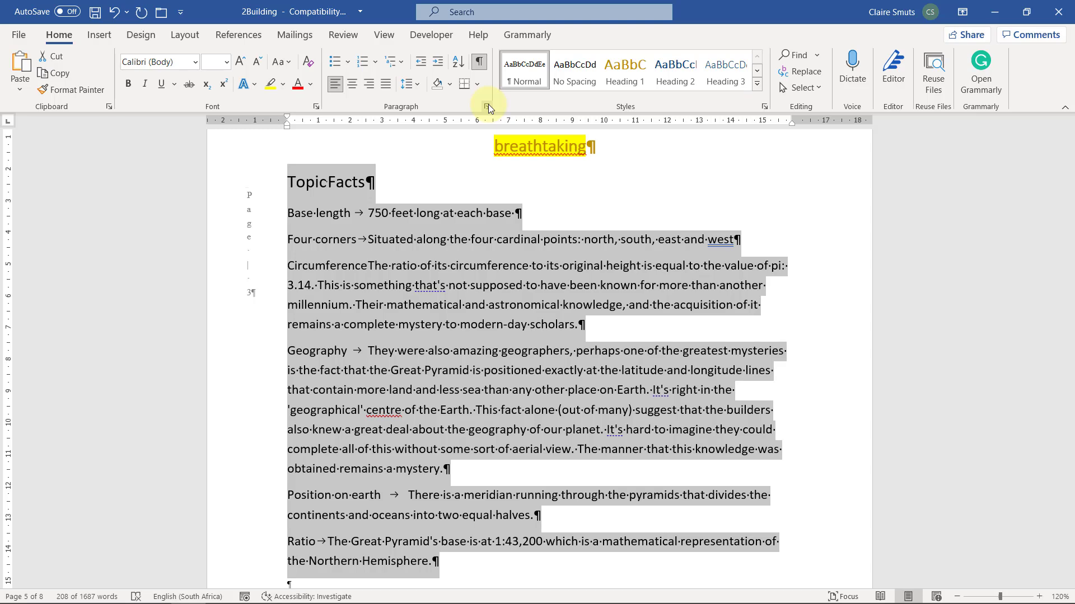
{"action": "left_click", "coordinate": [487, 106]}
{"action": "left_click", "coordinate": [399, 553]}
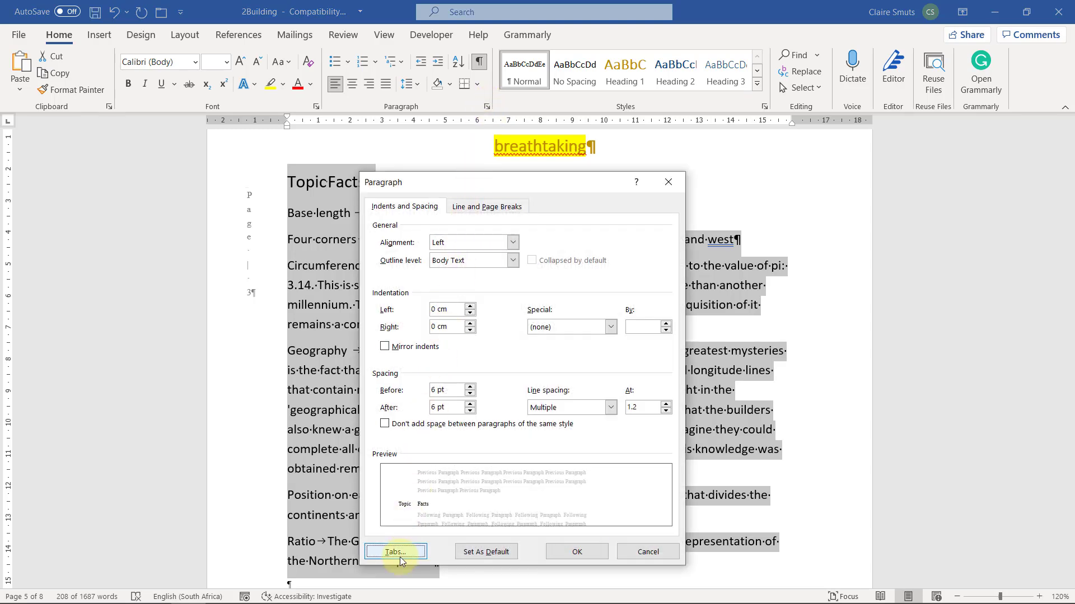
{"action": "left_click", "coordinate": [469, 213]}
{"action": "type", "text": "4"}
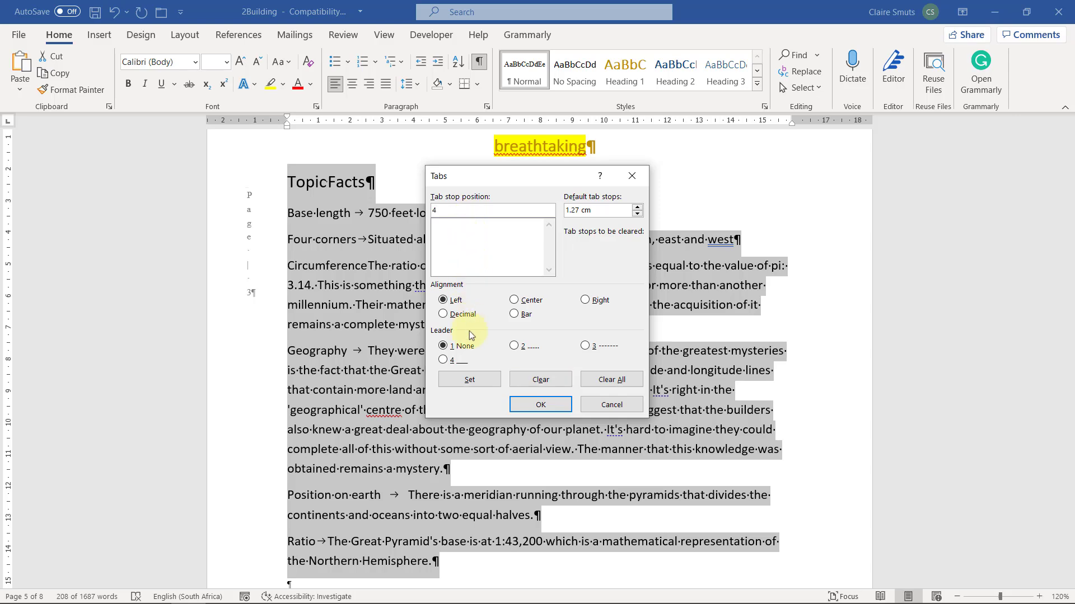
{"action": "left_click", "coordinate": [469, 381]}
{"action": "left_click", "coordinate": [545, 405]}
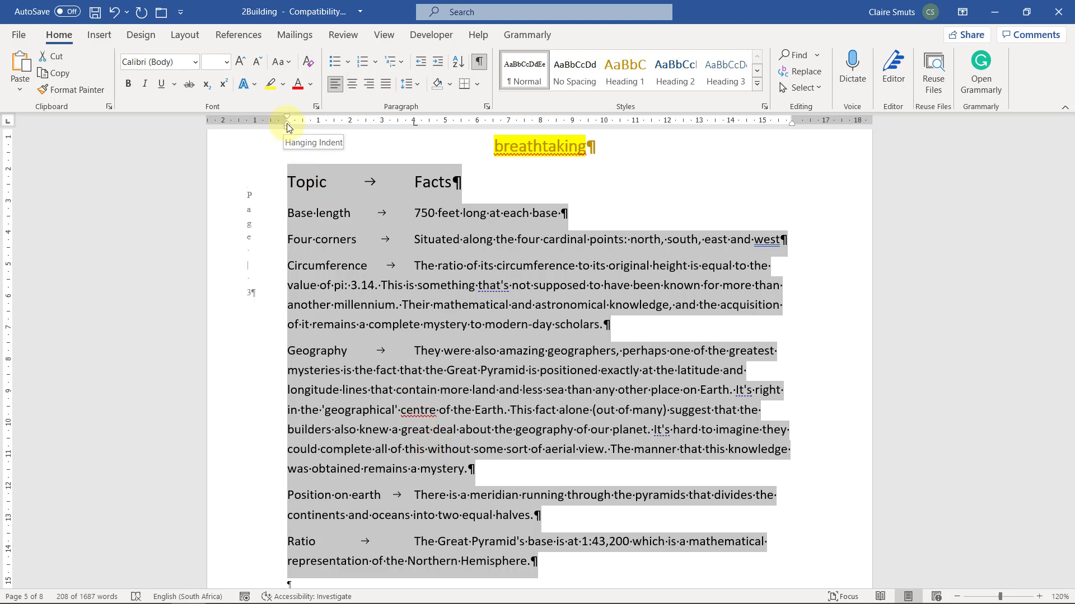
Step: Try a 4 cm hanging indent on the converted Topic and Facts text and undo it
{"action": "left_click_drag", "start_coordinate": [286, 123], "coordinate": [413, 124]}
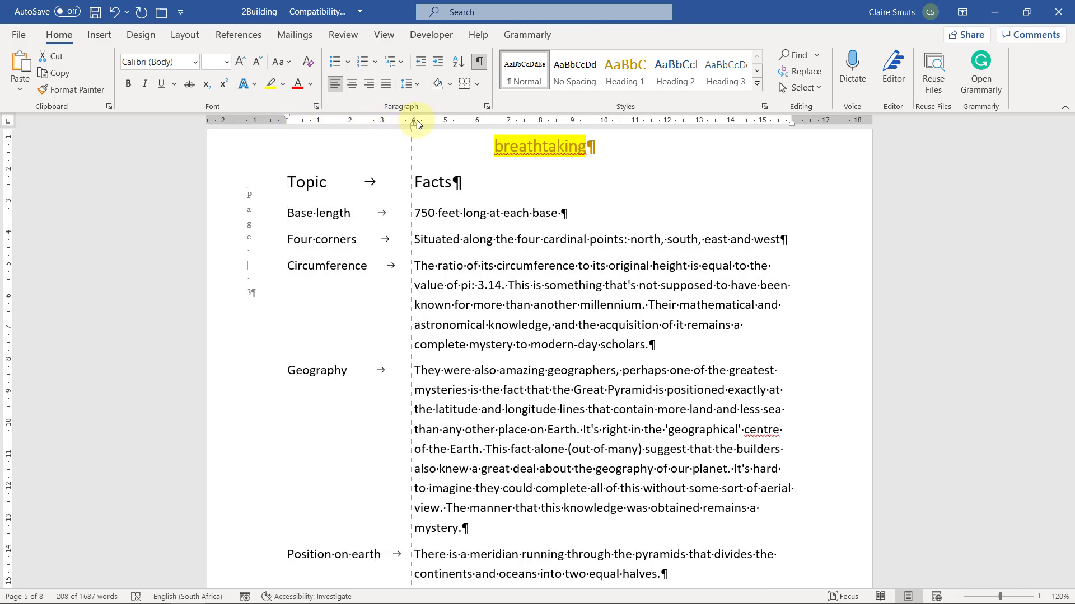
{"action": "left_click_drag", "start_coordinate": [416, 120], "coordinate": [416, 120]}
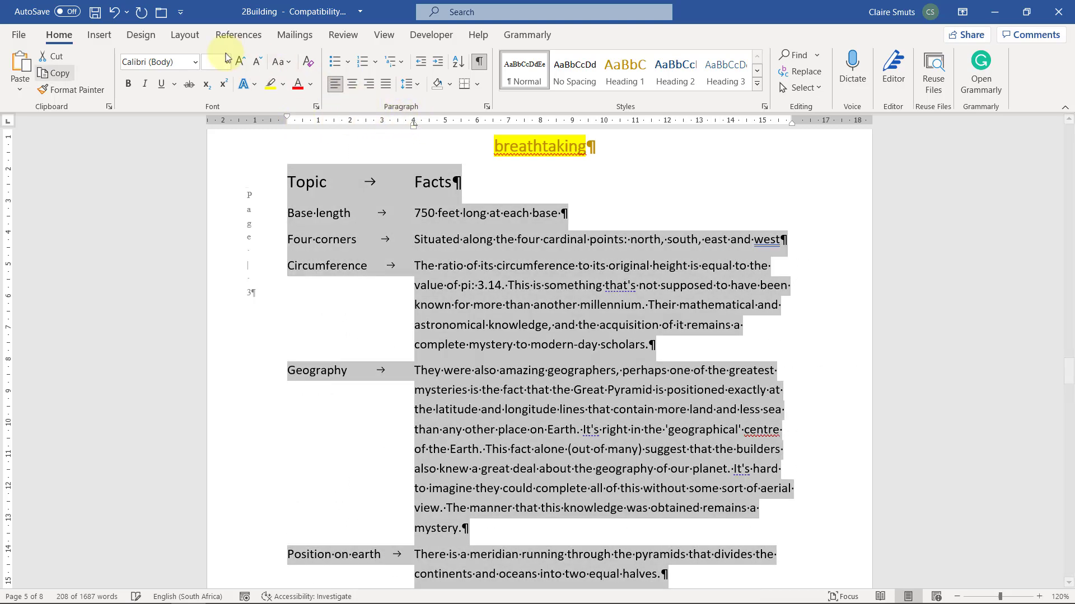
{"action": "left_click", "coordinate": [113, 14]}
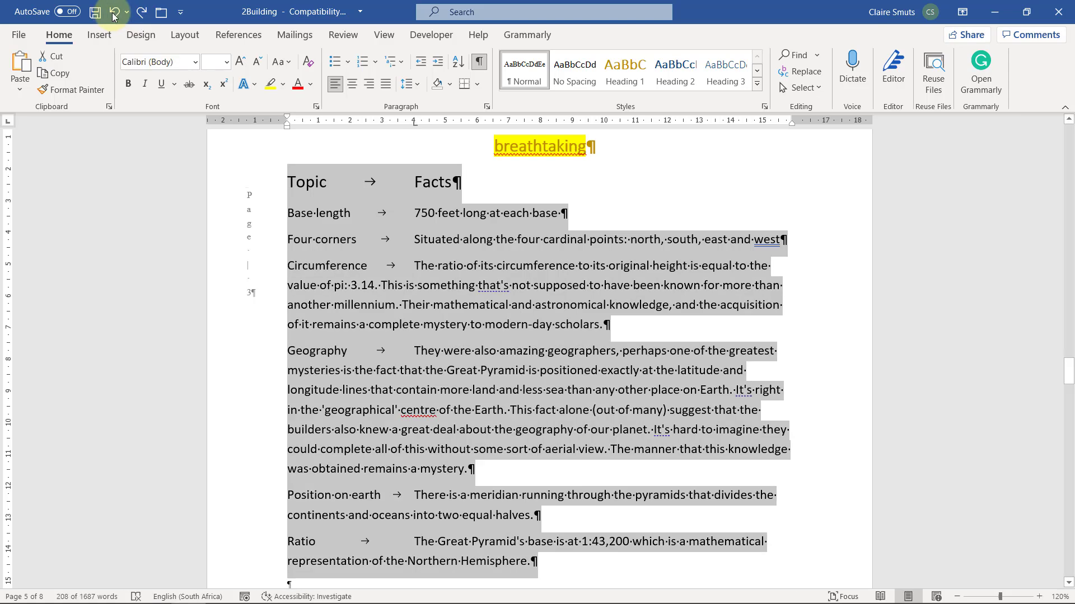
Step: Apply a special hanging indent of 4 cm to the selected Topic and Facts paragraphs in the paragraph settings
{"action": "left_click", "coordinate": [487, 106]}
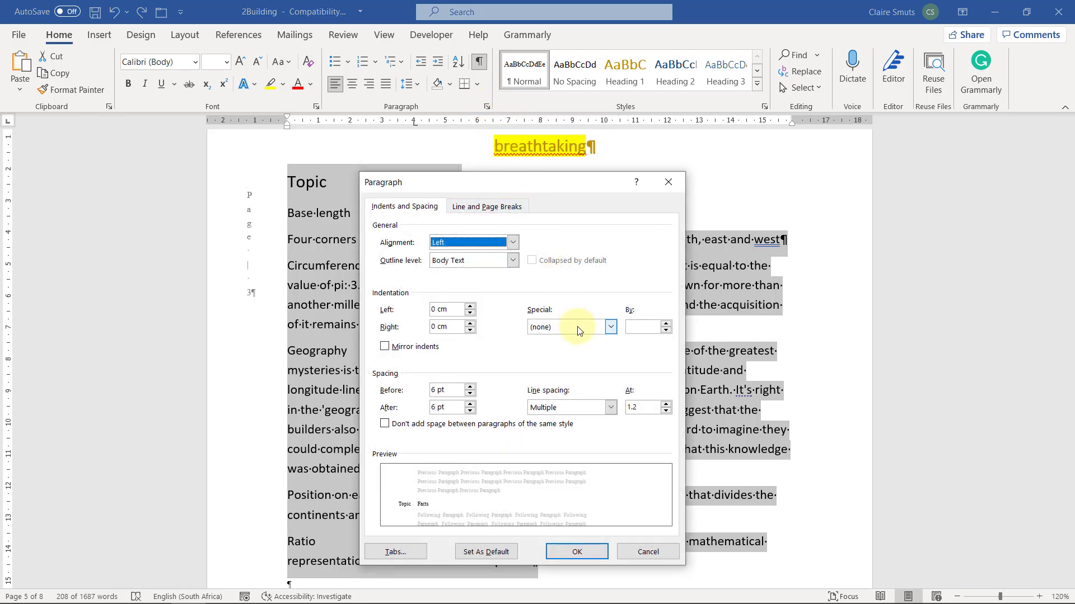
{"action": "left_click", "coordinate": [577, 327]}
{"action": "left_click", "coordinate": [574, 359]}
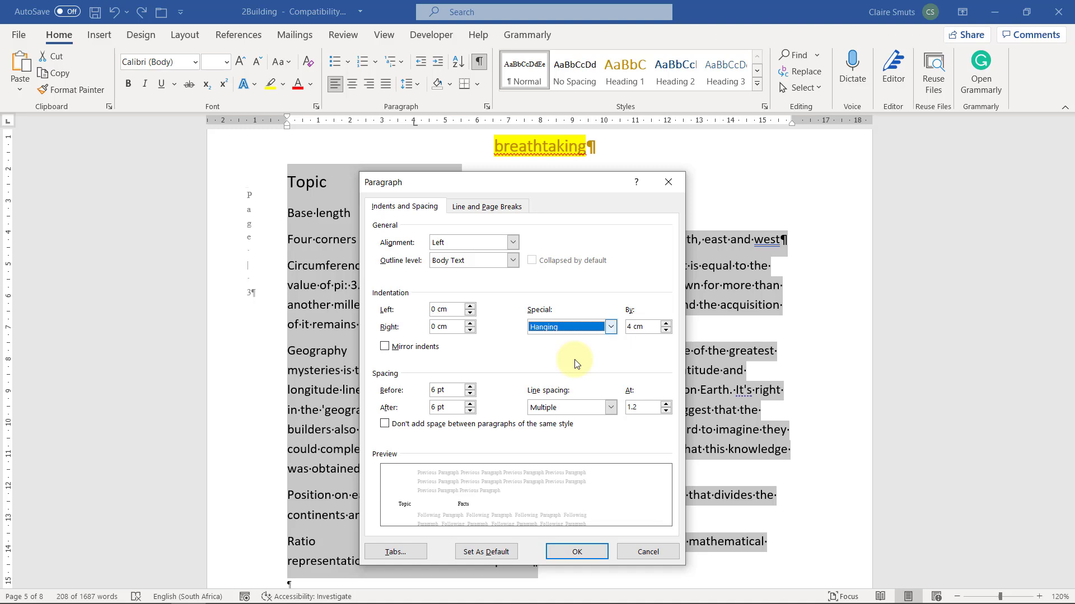
{"action": "left_click", "coordinate": [583, 552]}
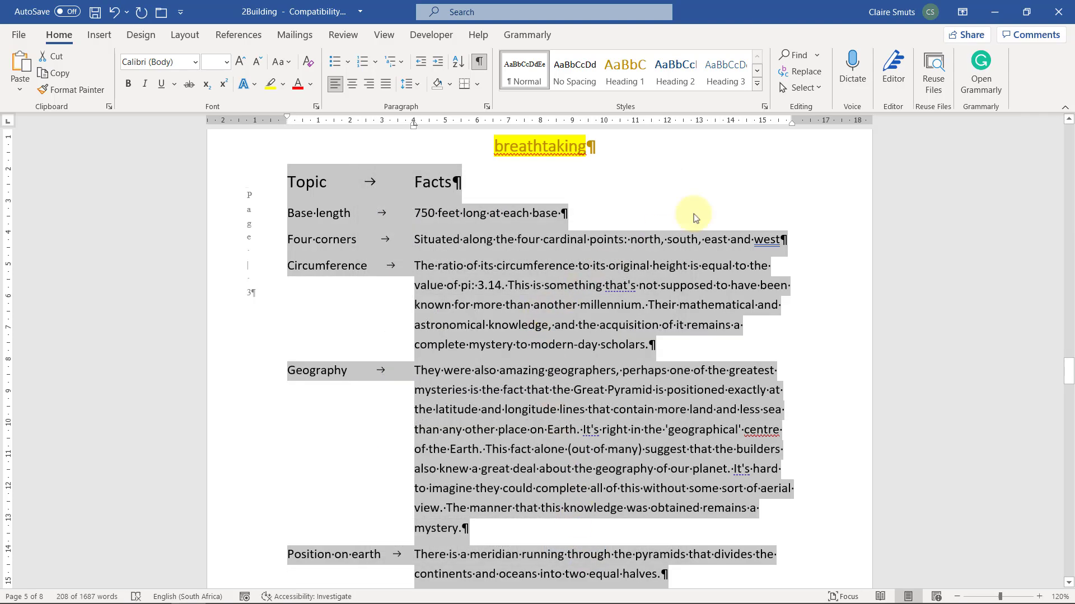
Step: Check the required alignment in question 2.5 of the exam PDF and justify the Topic and Facts text in Word
{"action": "left_click", "coordinate": [1001, 16]}
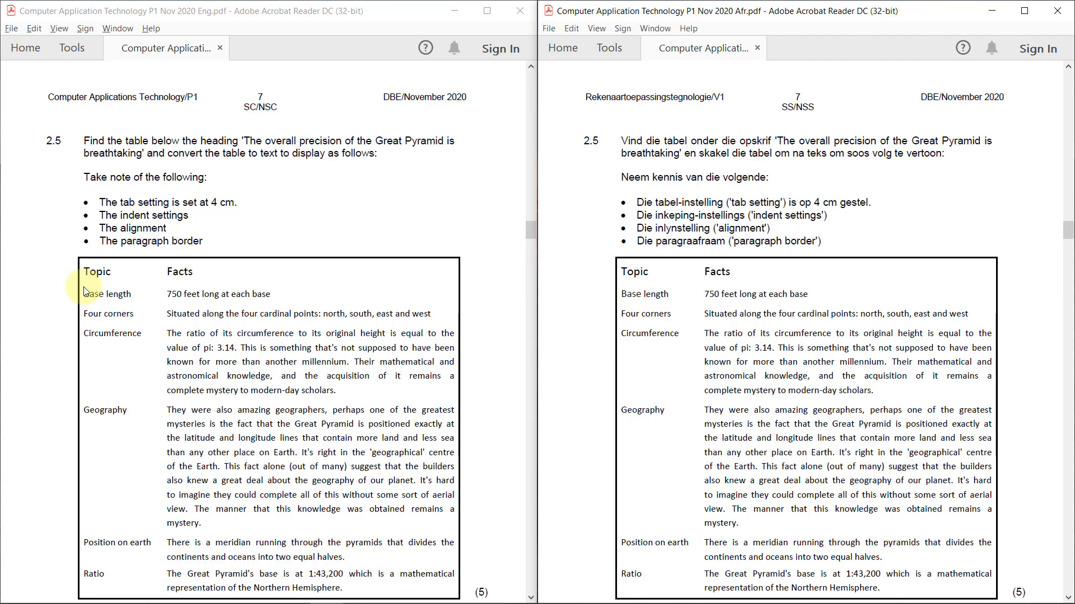
{"action": "key", "text": "alt+Tab"}
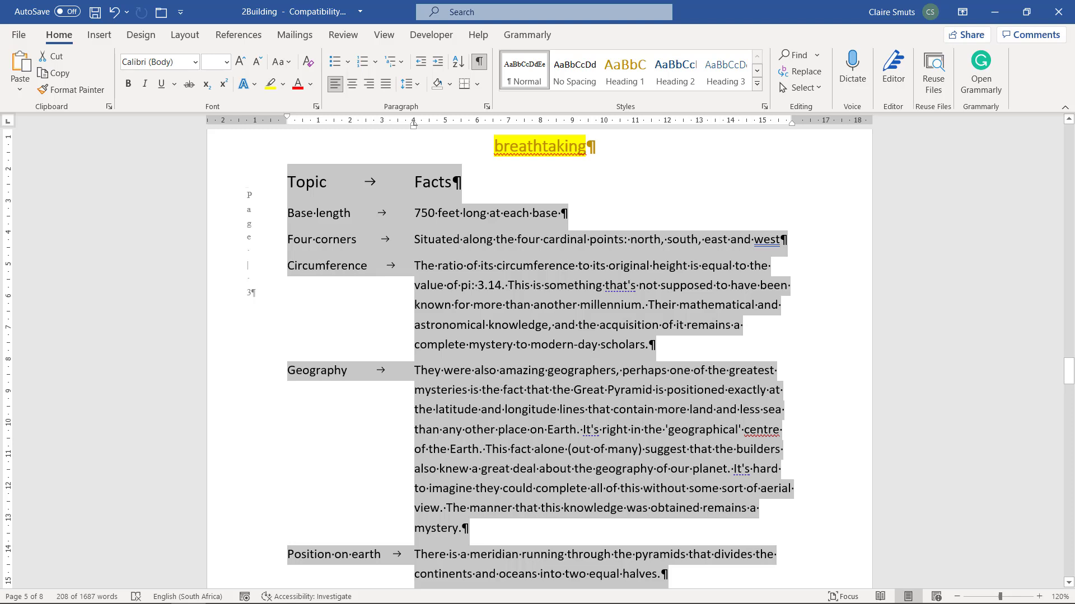
{"action": "left_click", "coordinate": [388, 85]}
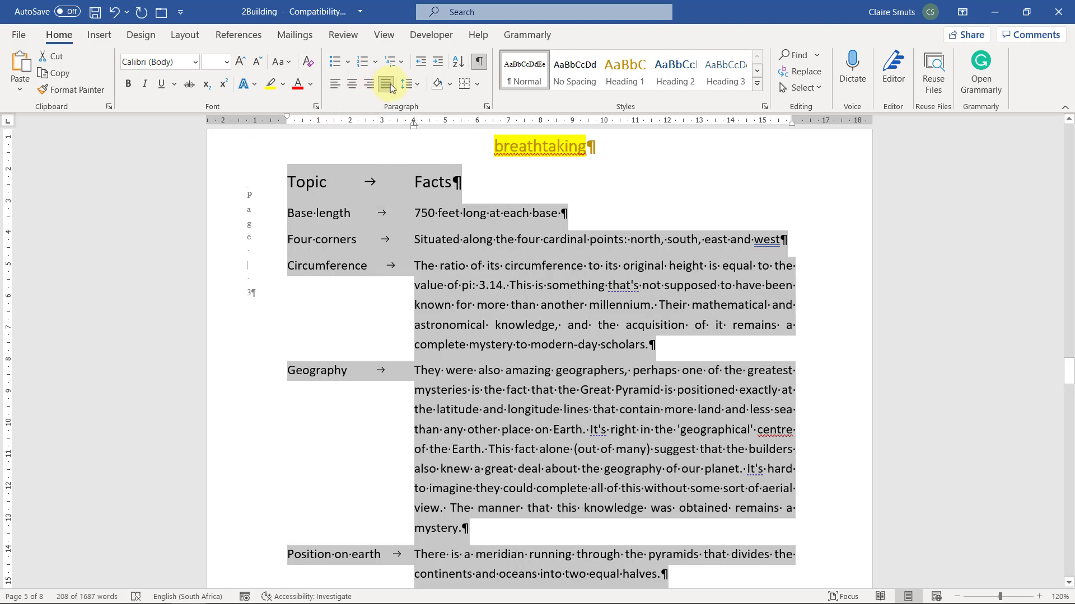
{"action": "scroll", "coordinate": [613, 285], "scroll_direction": "up", "scroll_amount": 1}
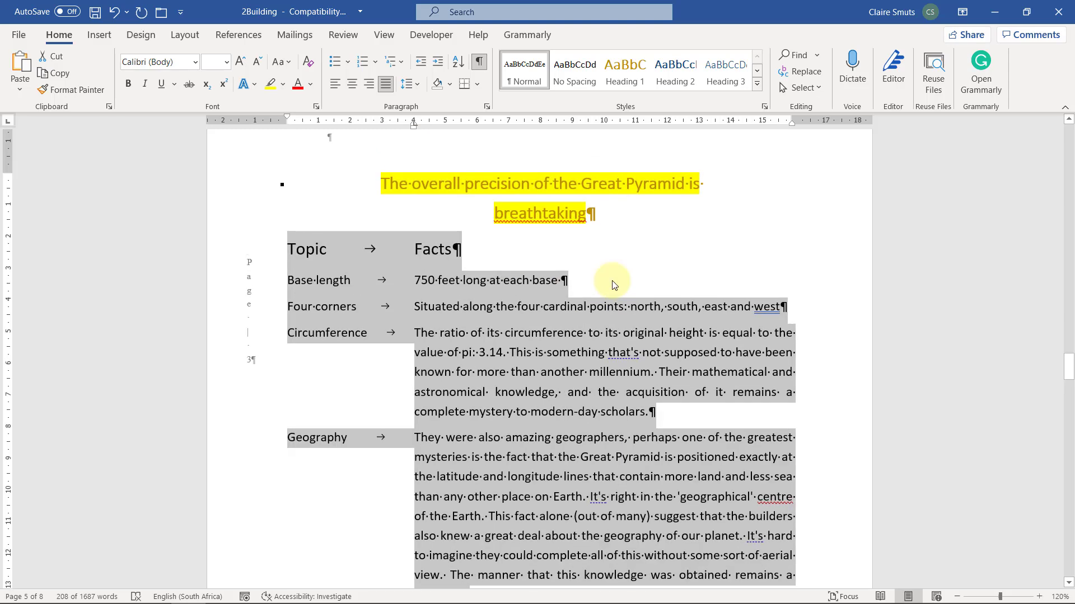
{"action": "scroll", "coordinate": [612, 284], "scroll_direction": "down", "scroll_amount": 2}
{"action": "scroll", "coordinate": [613, 281], "scroll_direction": "up", "scroll_amount": 1}
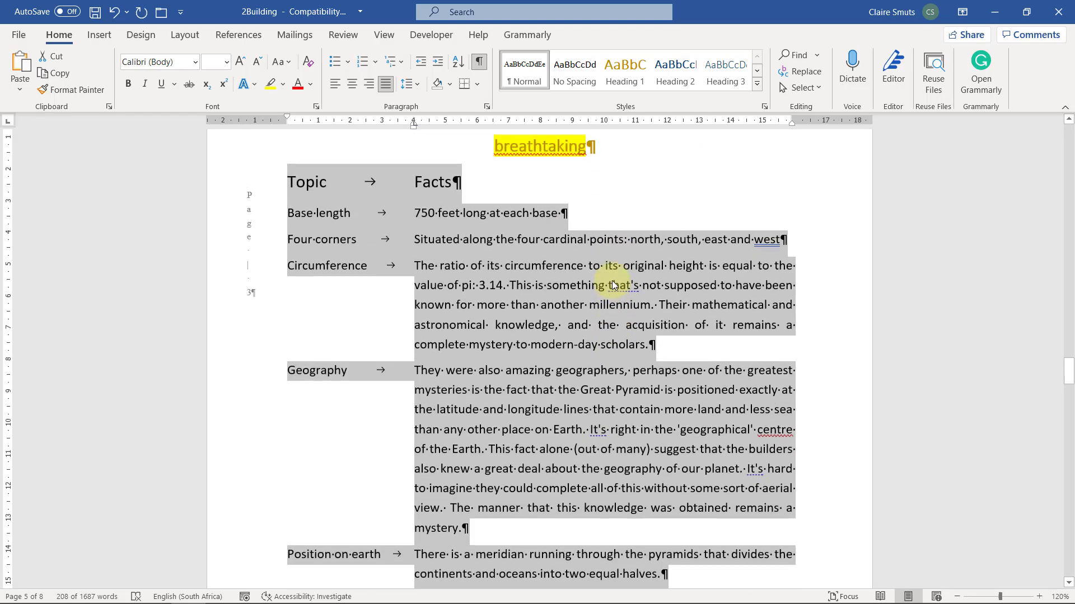
Step: Add a box border with a 2 ¼ pt line width around the Topic and Facts paragraphs and review the bordered text
{"action": "left_click", "coordinate": [478, 84]}
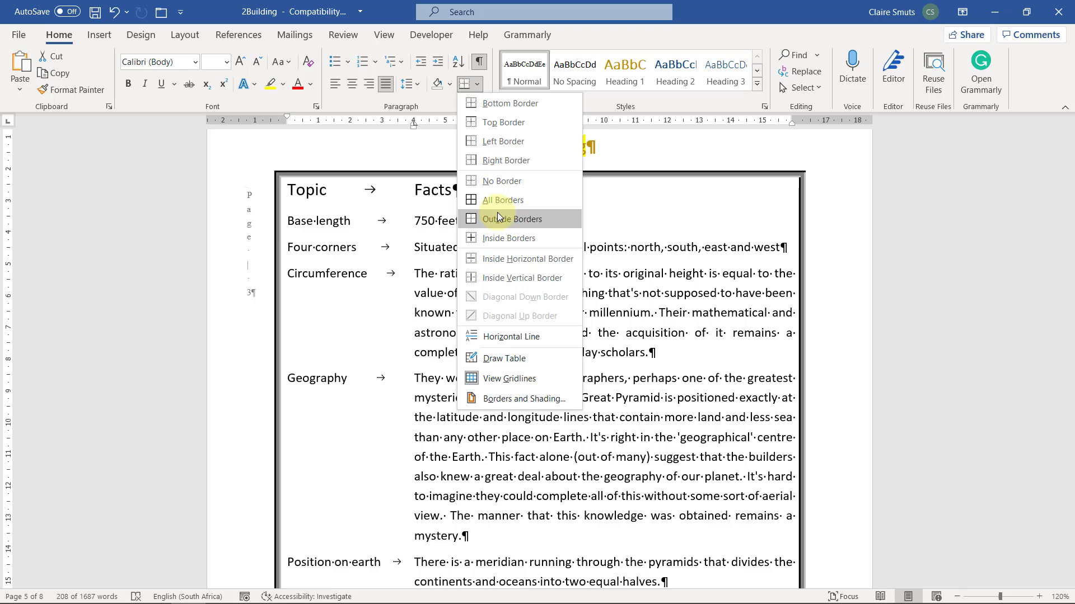
{"action": "left_click", "coordinate": [524, 400]}
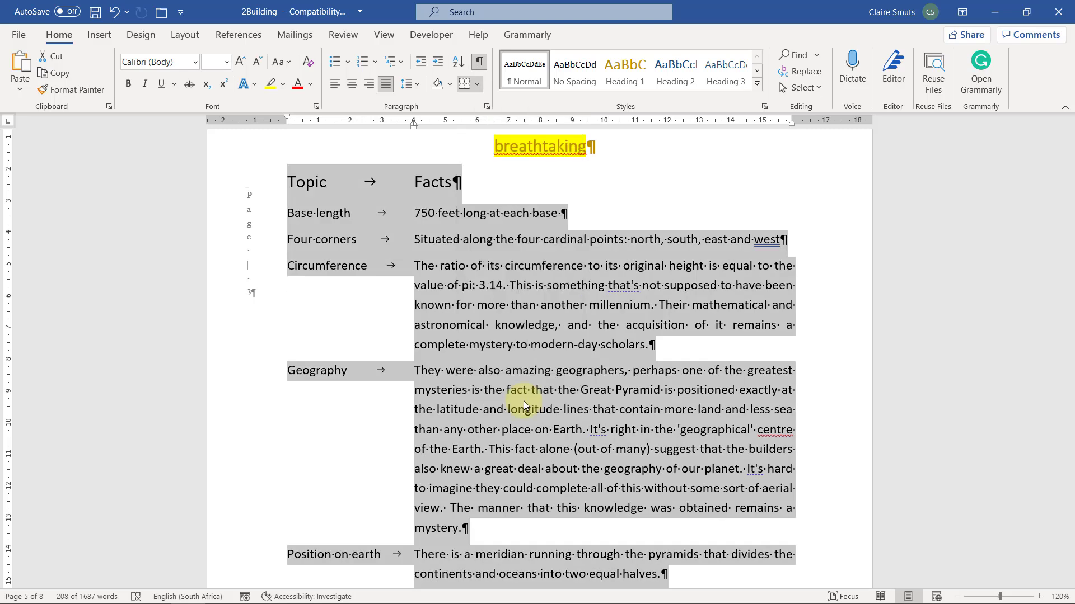
{"action": "left_click", "coordinate": [356, 252]}
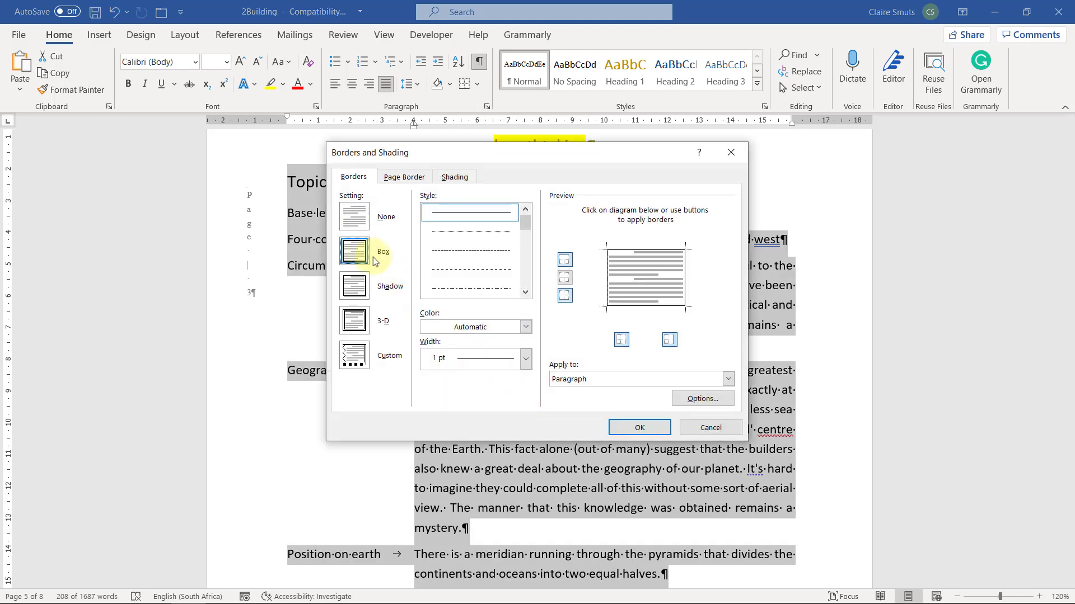
{"action": "left_click", "coordinate": [526, 359]}
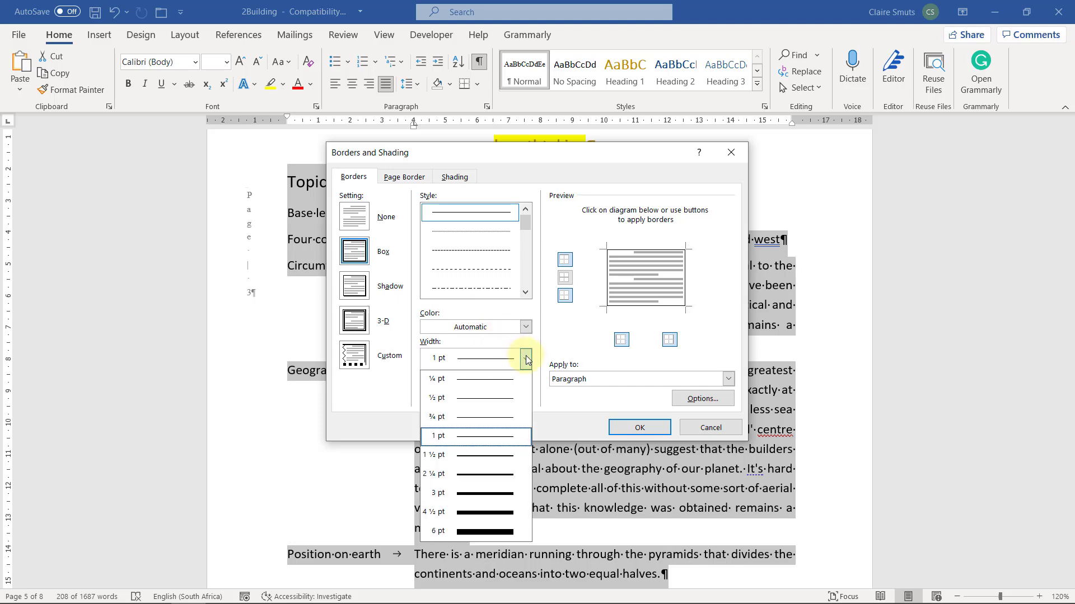
{"action": "left_click", "coordinate": [473, 474]}
{"action": "left_click", "coordinate": [649, 432]}
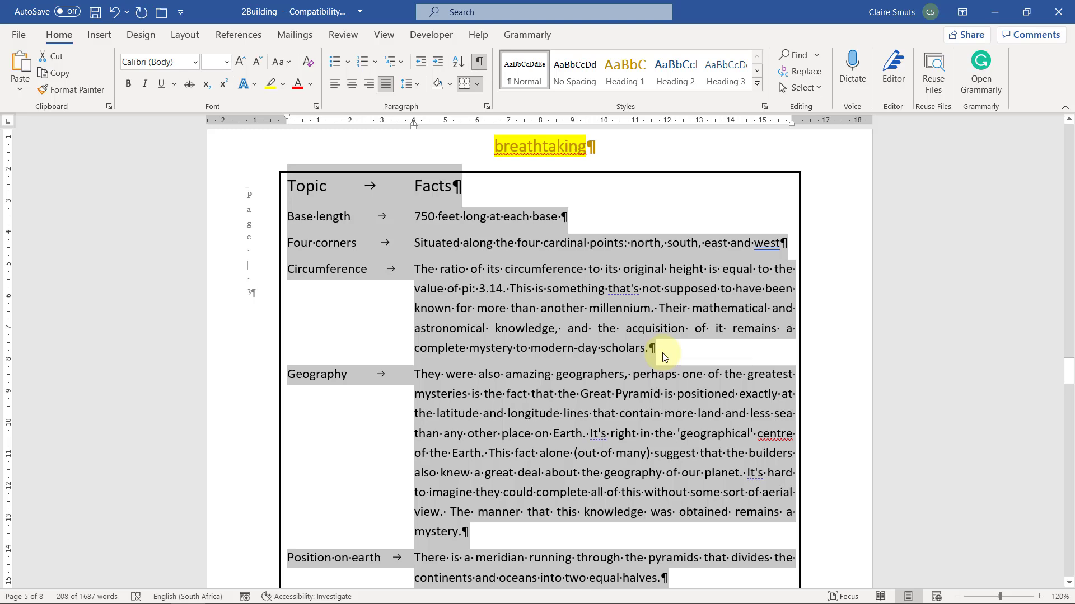
{"action": "scroll", "coordinate": [665, 357], "scroll_direction": "down", "scroll_amount": 2}
{"action": "scroll", "coordinate": [664, 357], "scroll_direction": "up", "scroll_amount": 3}
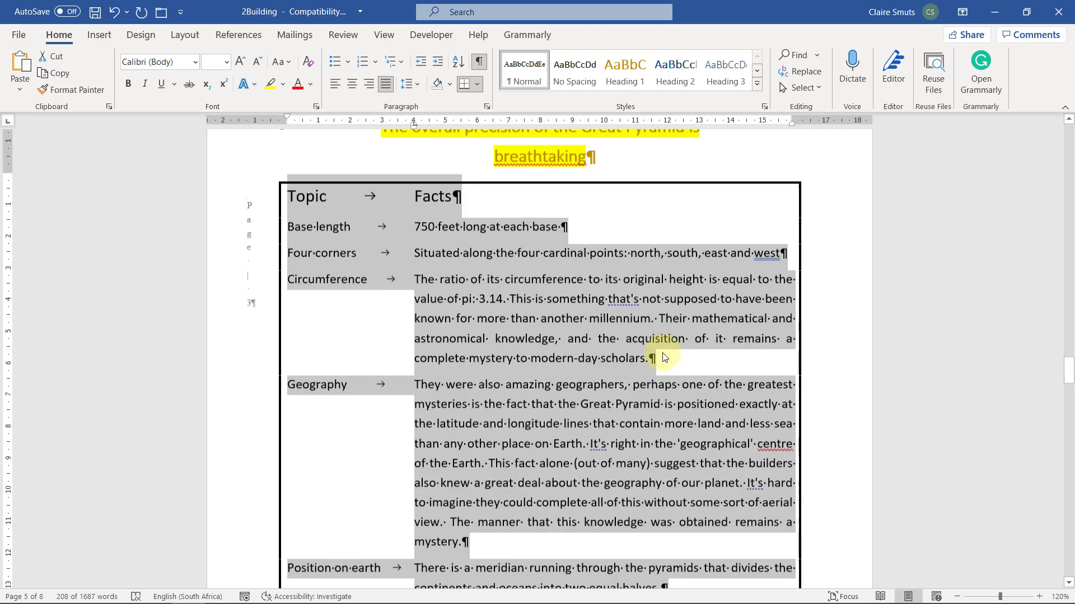
{"action": "scroll", "coordinate": [664, 357], "scroll_direction": "up", "scroll_amount": 1}
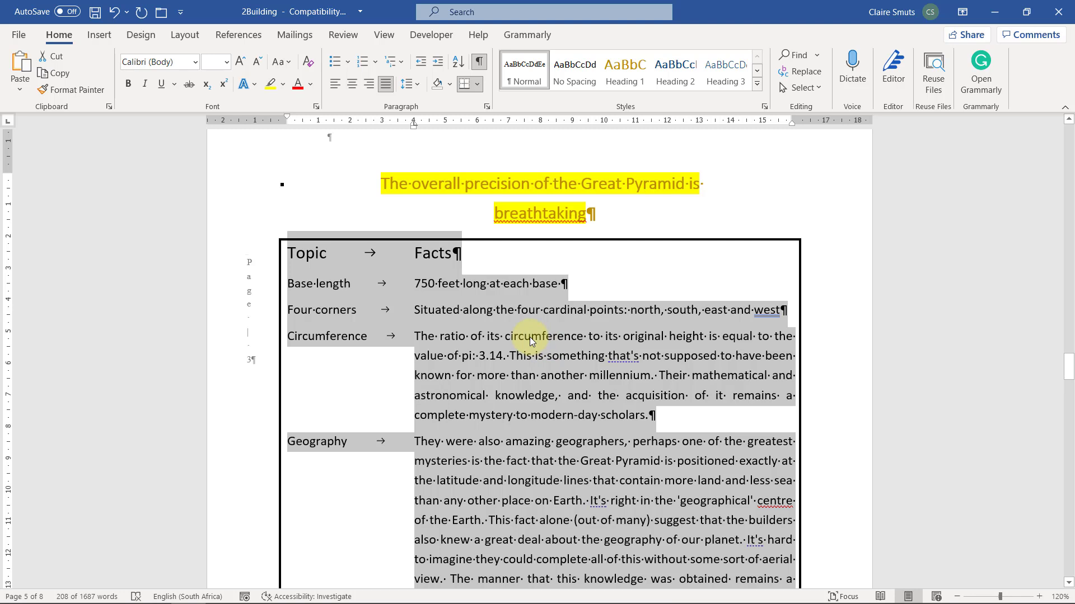
{"action": "scroll", "coordinate": [529, 337], "scroll_direction": "down", "scroll_amount": 2}
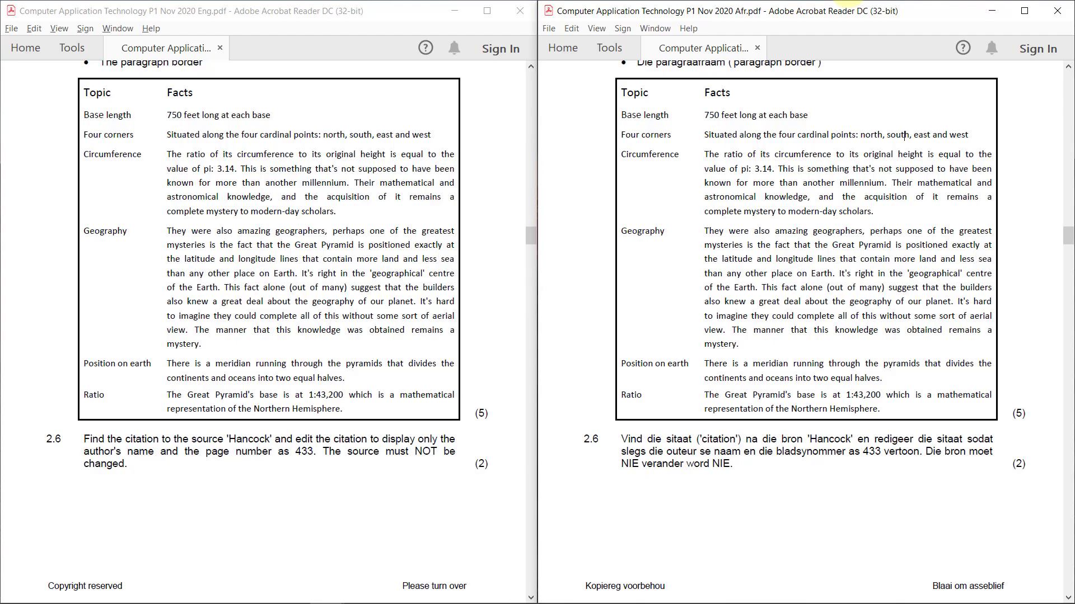
Step: Switch back to the 2Building document in Word and add page number 433 to the Hancock citation below the bordered text
{"action": "key", "text": "alt+Tab"}
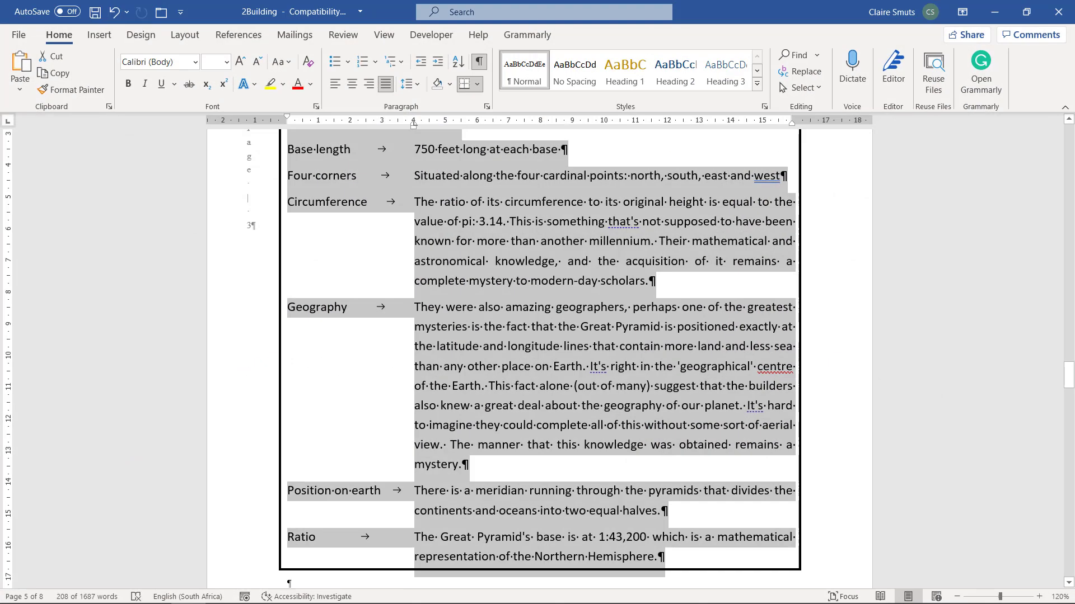
{"action": "scroll", "coordinate": [325, 365], "scroll_direction": "down", "scroll_amount": 6}
{"action": "left_click", "coordinate": [325, 365]}
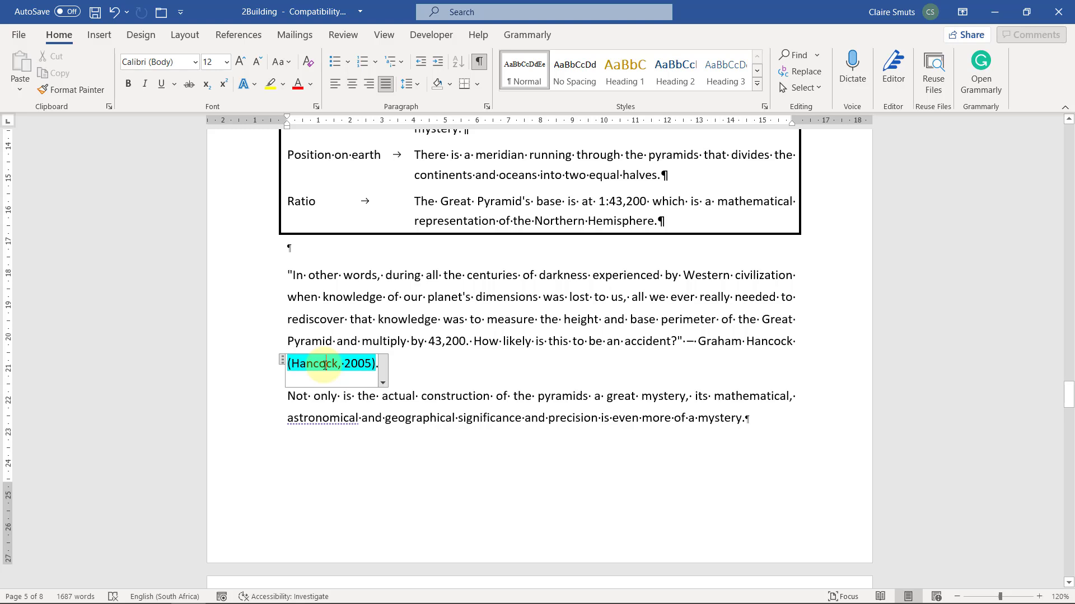
{"action": "right_click", "coordinate": [382, 372]}
{"action": "left_click", "coordinate": [277, 398]}
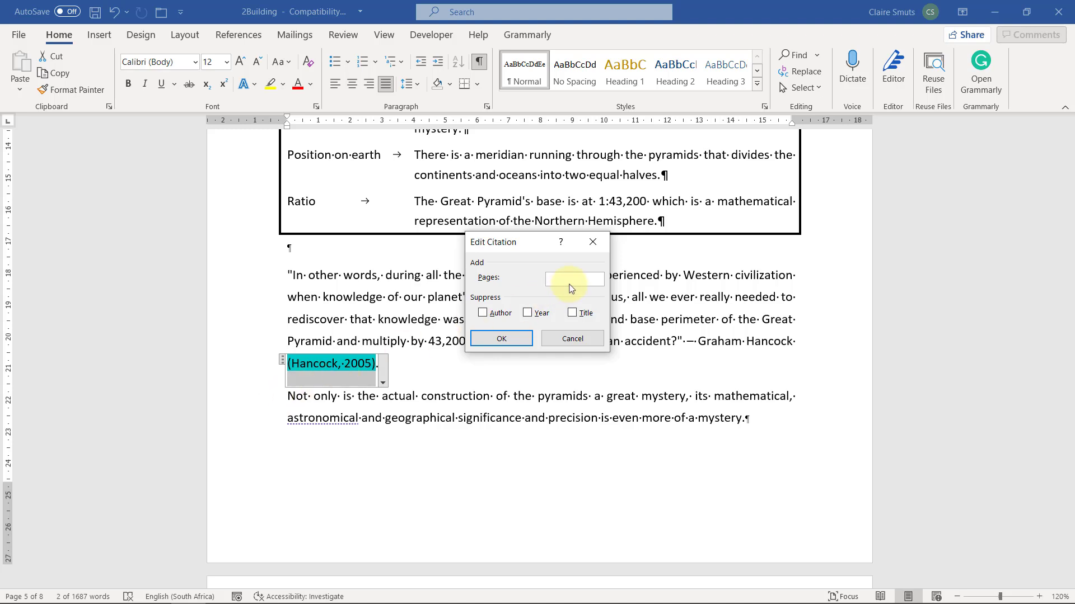
{"action": "type", "text": "433"}
{"action": "left_click", "coordinate": [509, 343]}
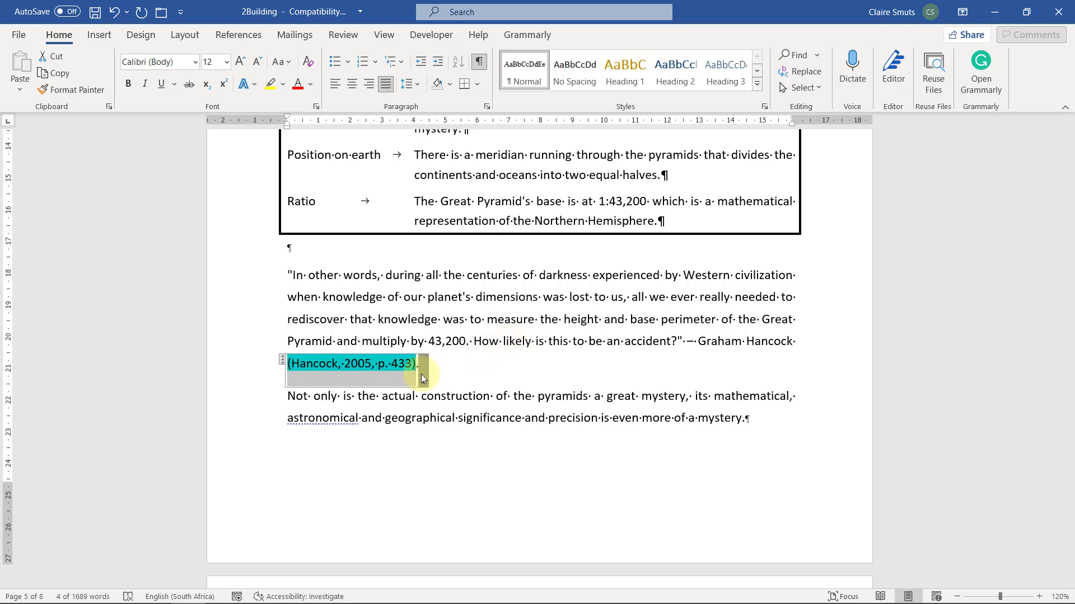
Step: Edit the Hancock citation to suppress the year
{"action": "left_click", "coordinate": [421, 373]}
{"action": "left_click", "coordinate": [358, 399]}
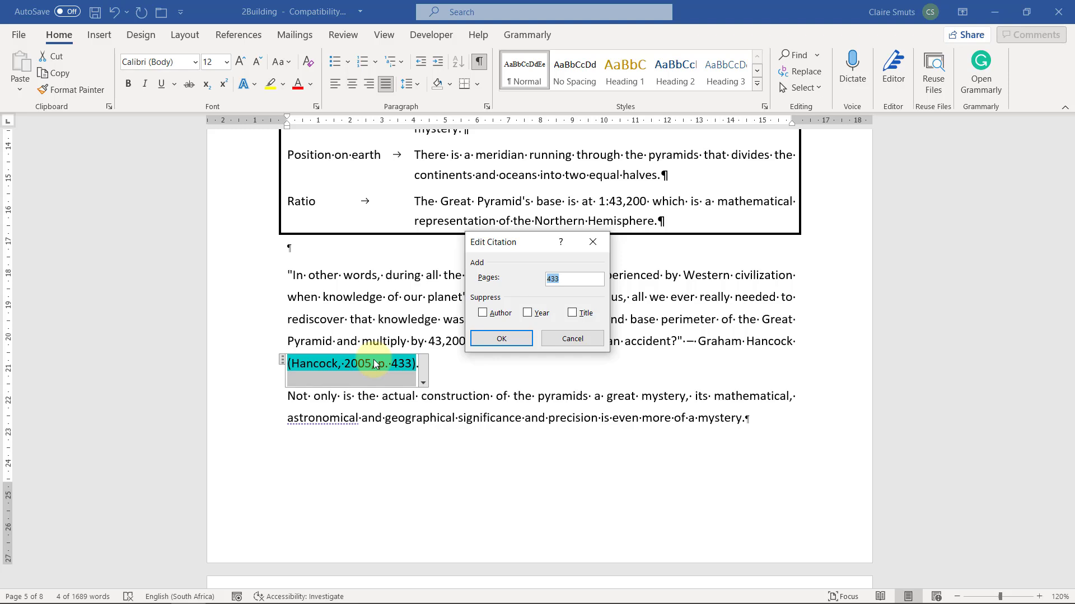
{"action": "left_click", "coordinate": [528, 314]}
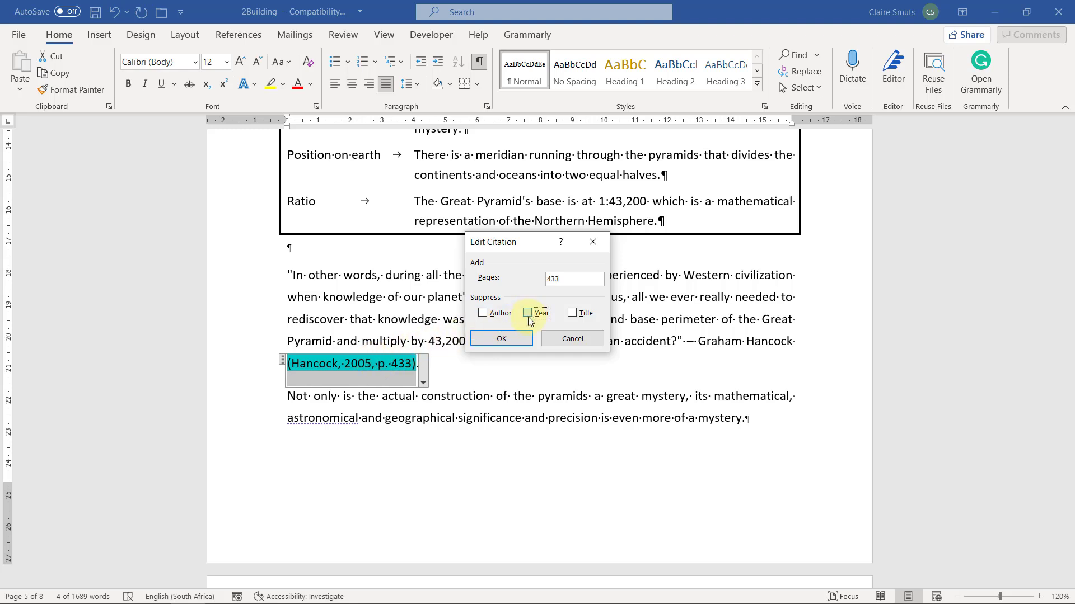
{"action": "left_click", "coordinate": [508, 344]}
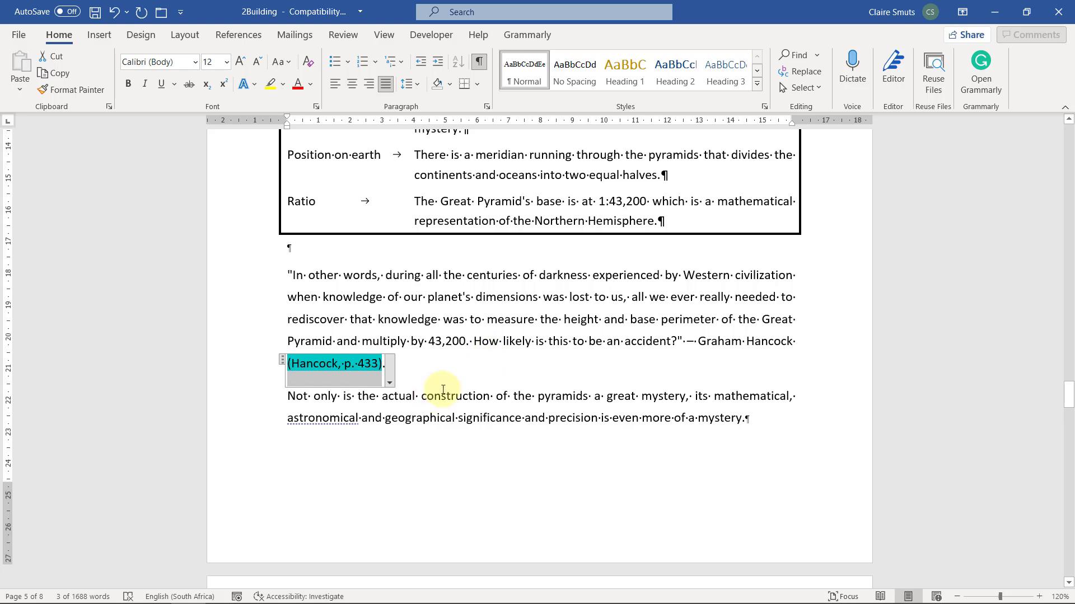
{"action": "left_click", "coordinate": [406, 365]}
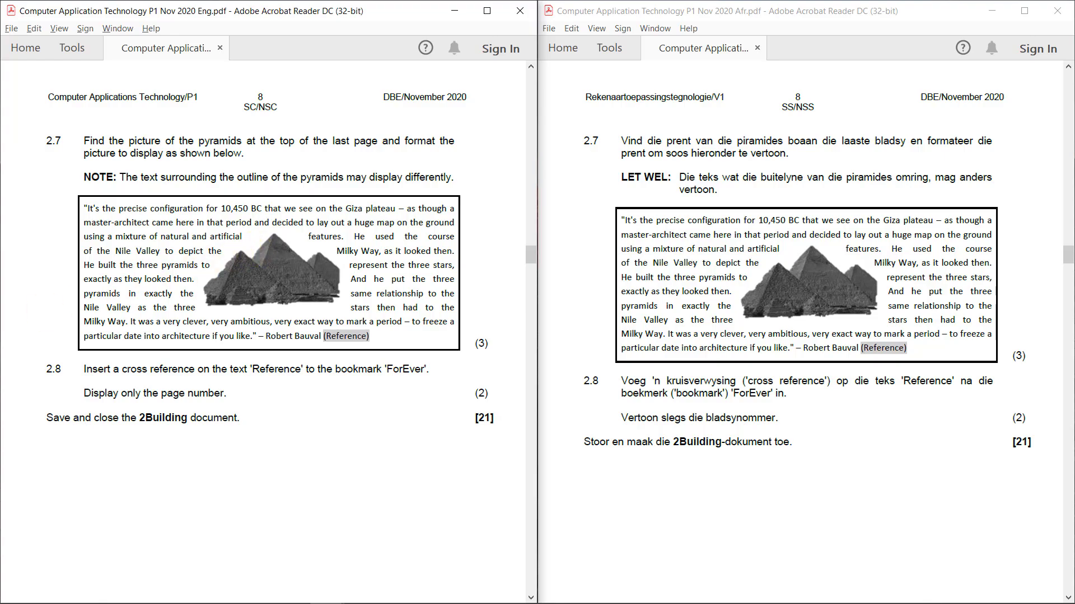
Step: Compare the pyramids picture on the last page of 2Building with question 2.7 in the PDF and set its text wrapping to Tight
{"action": "key", "text": "alt+Tab"}
{"action": "scroll", "coordinate": [227, 426], "scroll_direction": "down", "scroll_amount": 8}
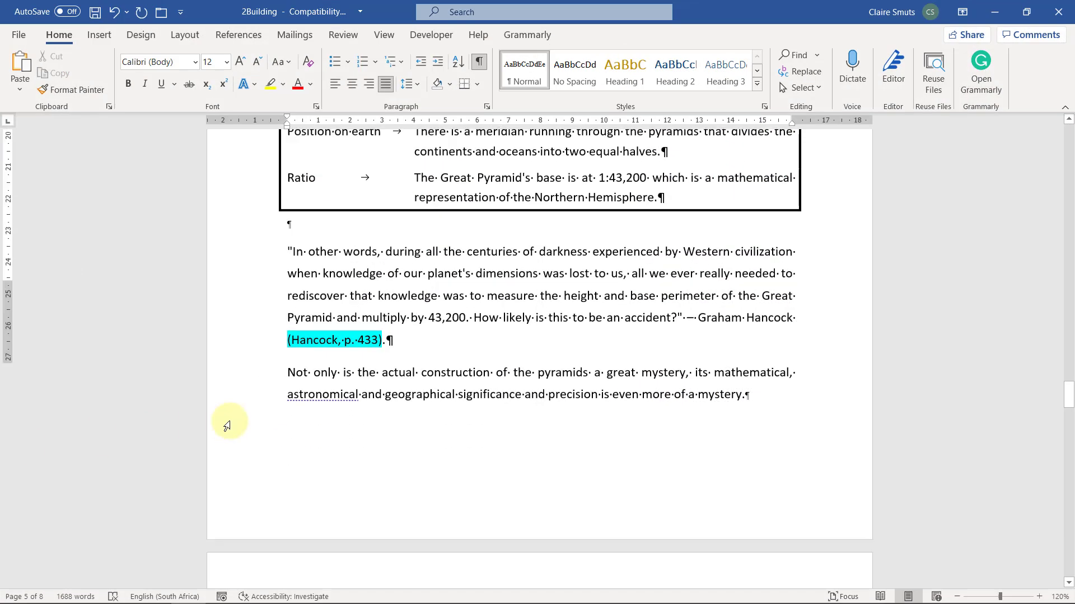
{"action": "scroll", "coordinate": [227, 426], "scroll_direction": "down", "scroll_amount": 20}
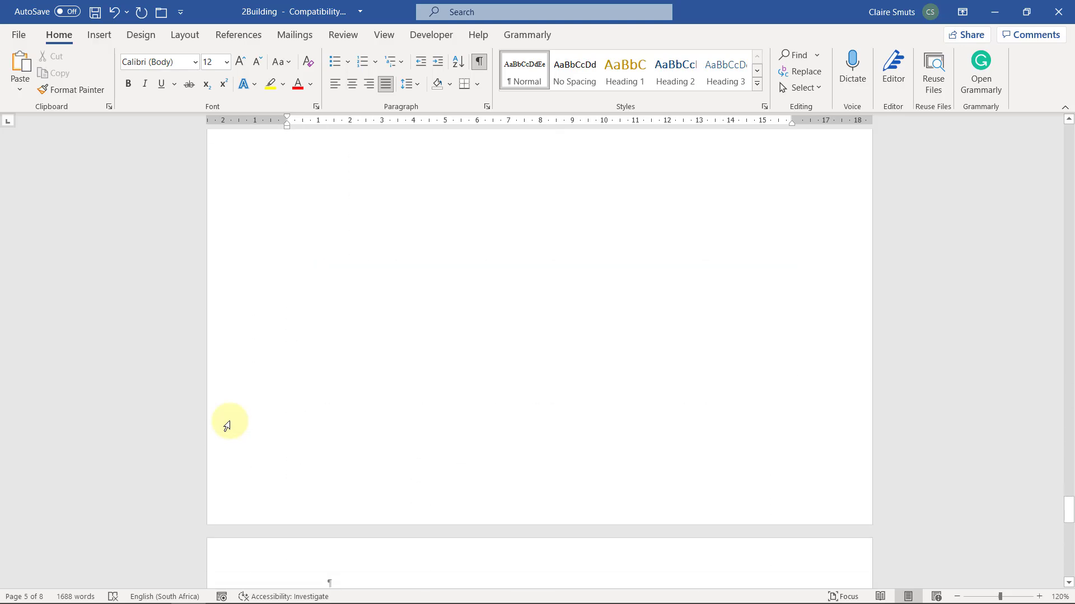
{"action": "left_click", "coordinate": [340, 324]}
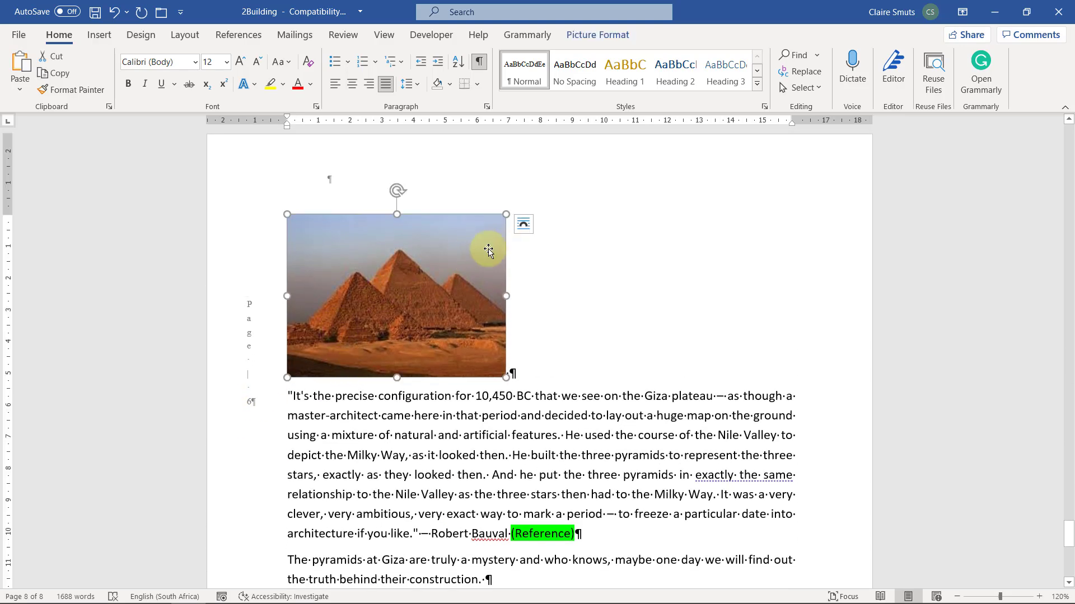
{"action": "left_click", "coordinate": [524, 225]}
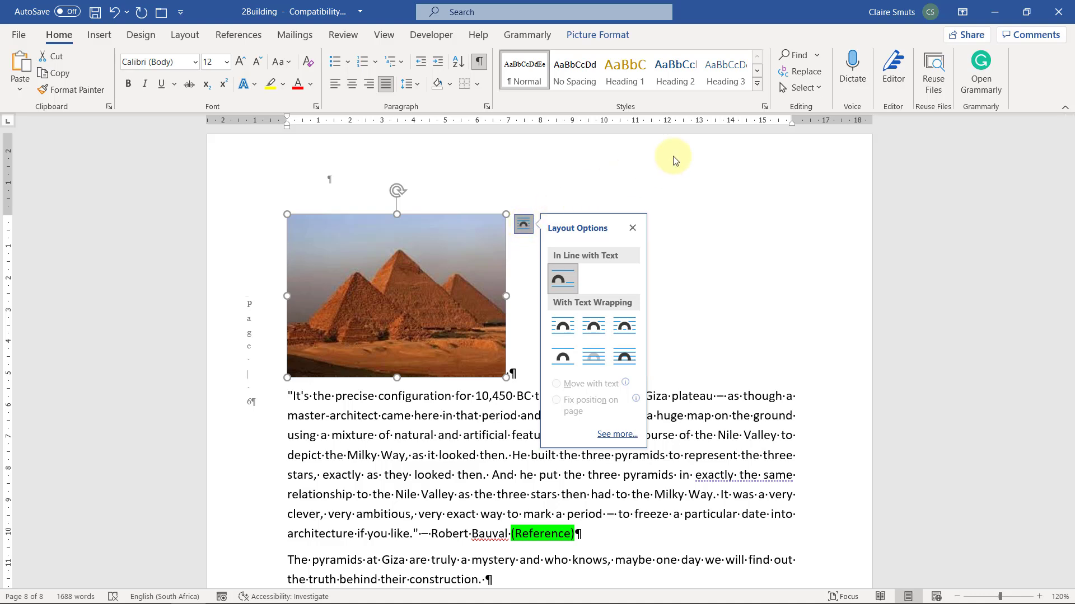
{"action": "left_click", "coordinate": [992, 12]}
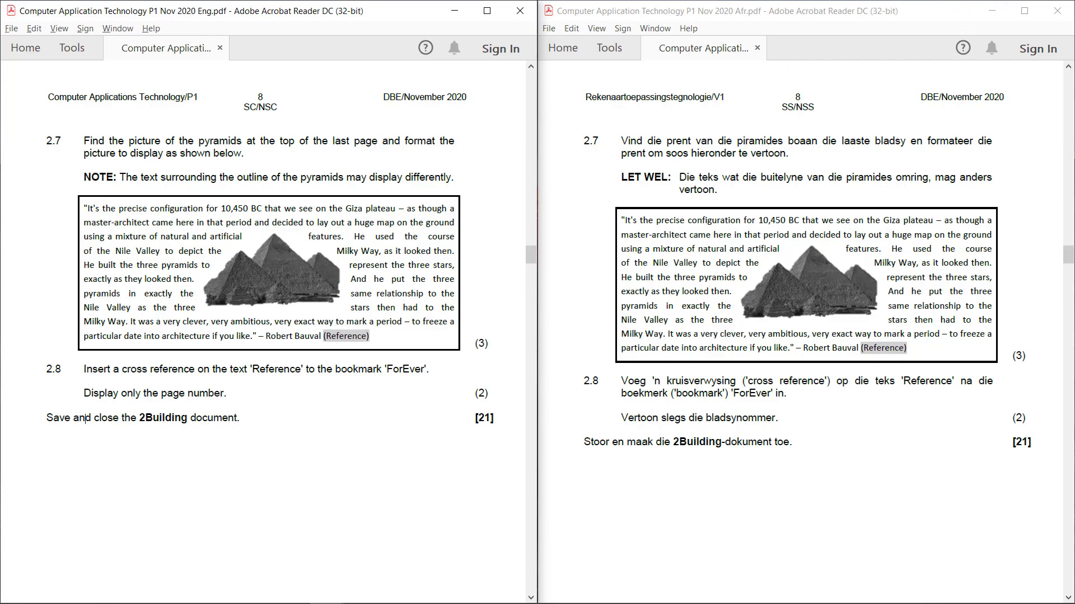
{"action": "key", "text": "alt+Tab"}
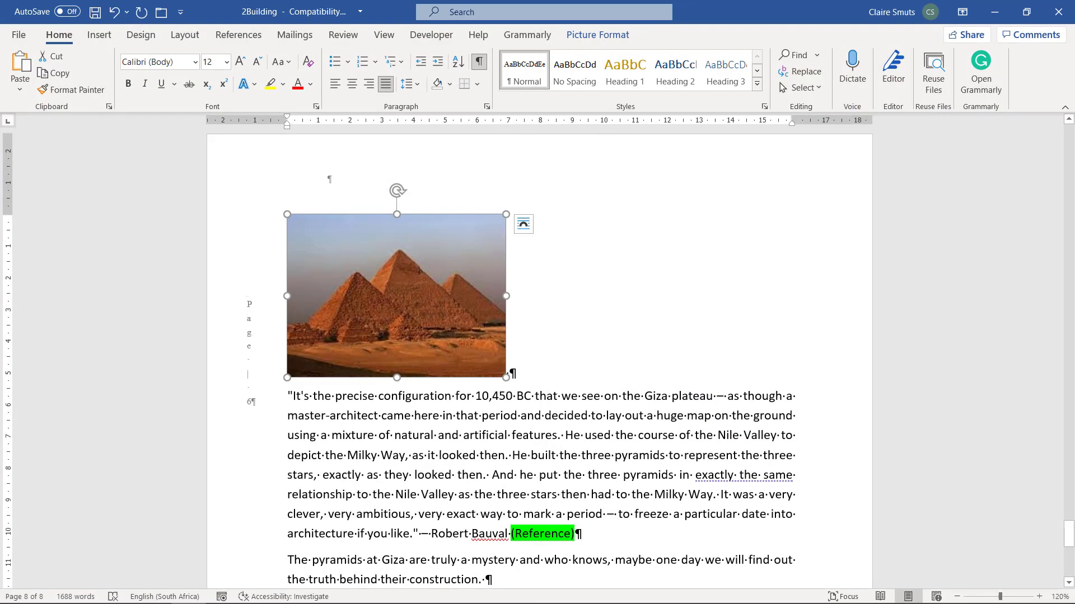
{"action": "left_click", "coordinate": [525, 233]}
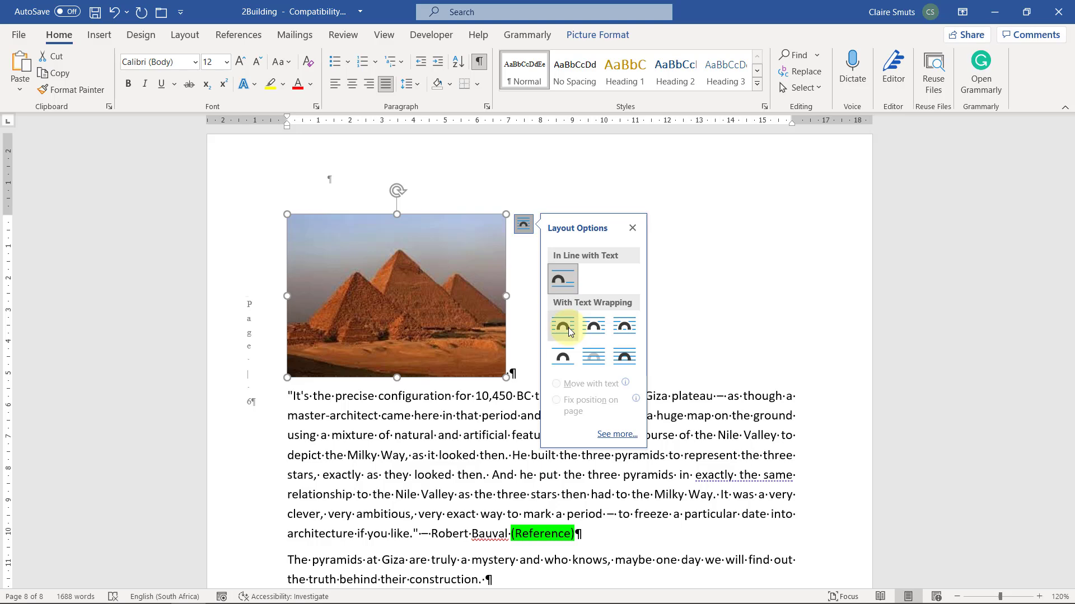
{"action": "left_click", "coordinate": [595, 329]}
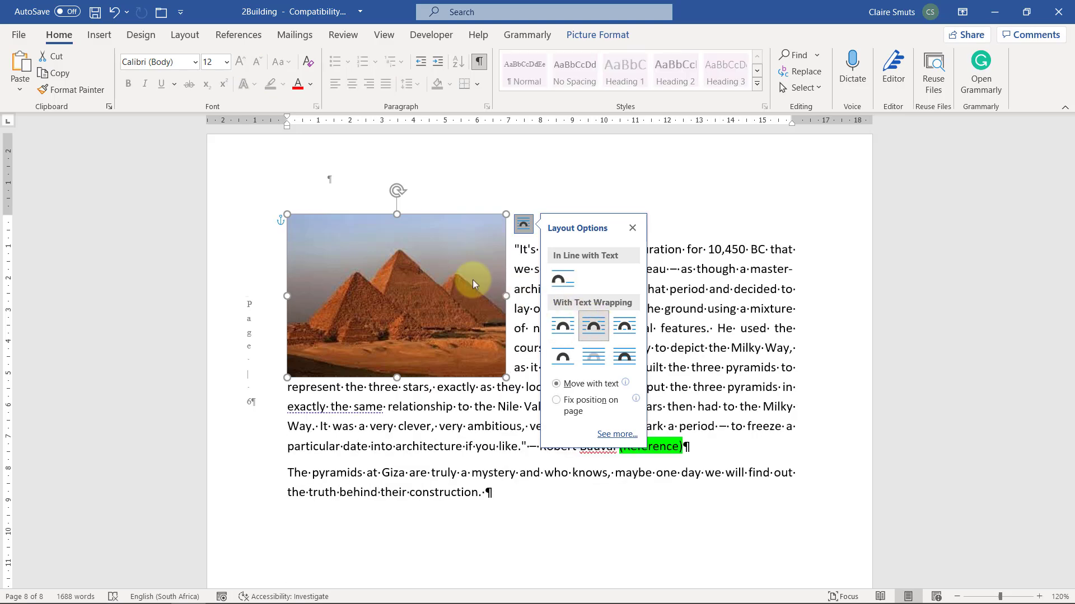
Step: Move the pyramids picture into the middle of the quotation paragraph and start removing its background
{"action": "left_click_drag", "start_coordinate": [436, 272], "coordinate": [568, 331]}
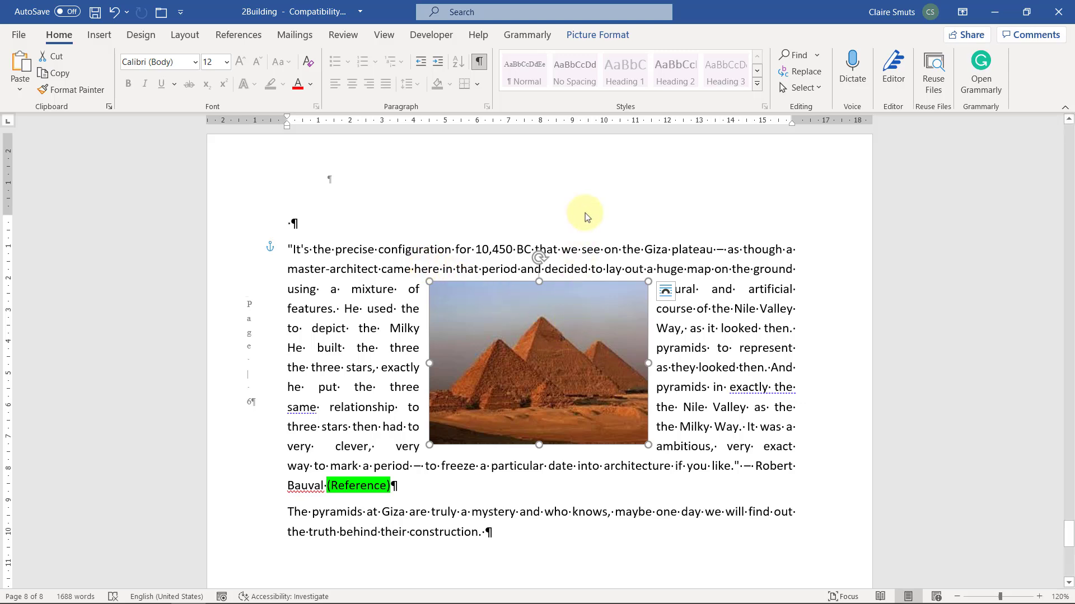
{"action": "left_click", "coordinate": [598, 35]}
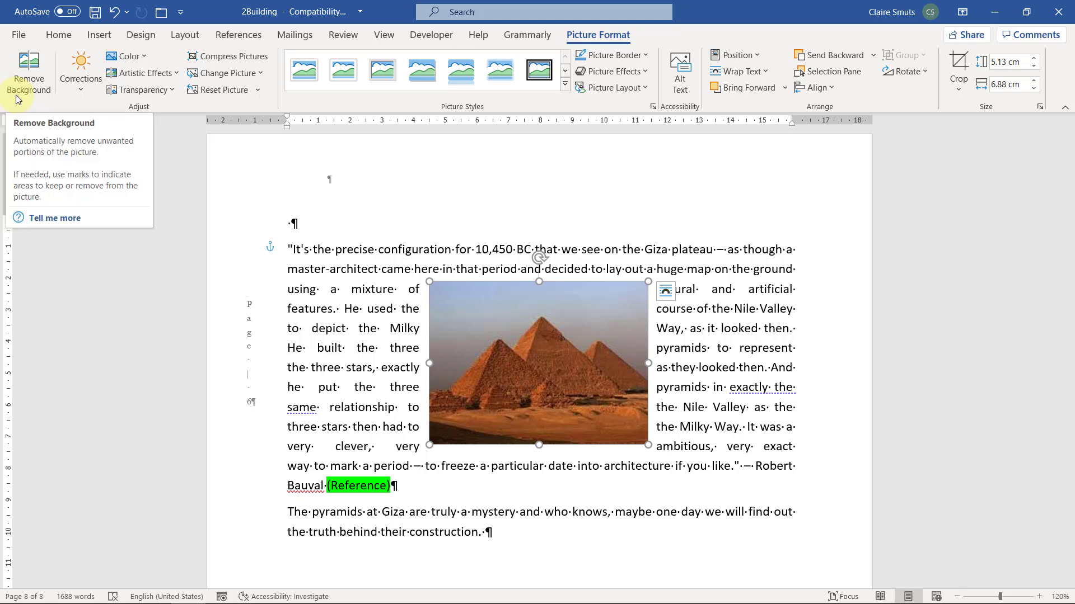
{"action": "left_click", "coordinate": [34, 75]}
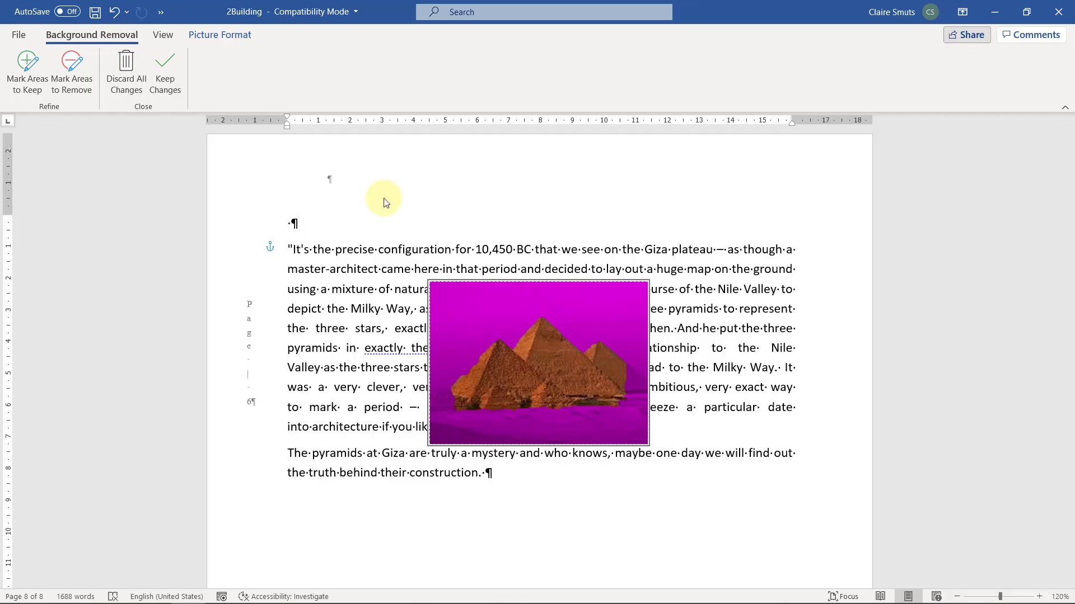
Step: Compare the picture with question 2.7 in the PDF, mark the pyramids' outer base edges as areas to keep, and apply the background removal
{"action": "left_click", "coordinate": [995, 11]}
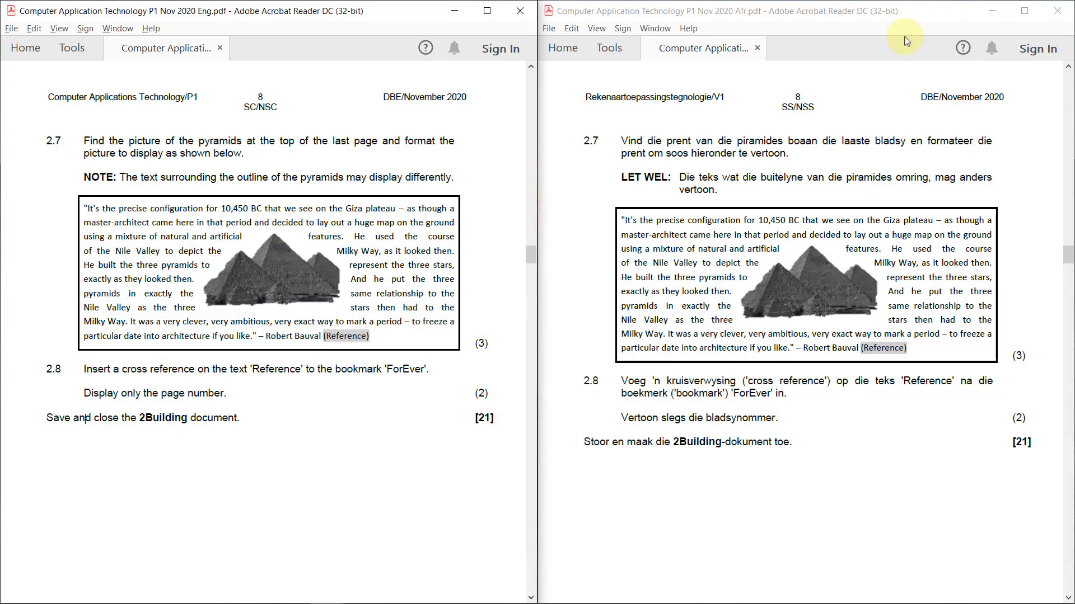
{"action": "key", "text": "alt+Tab"}
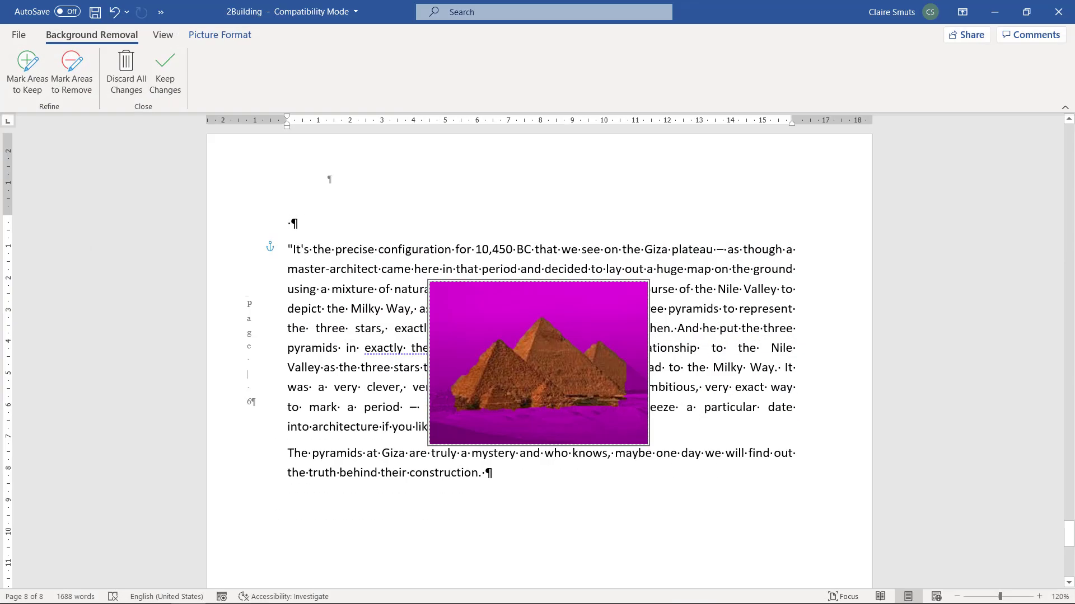
{"action": "left_click", "coordinate": [27, 70]}
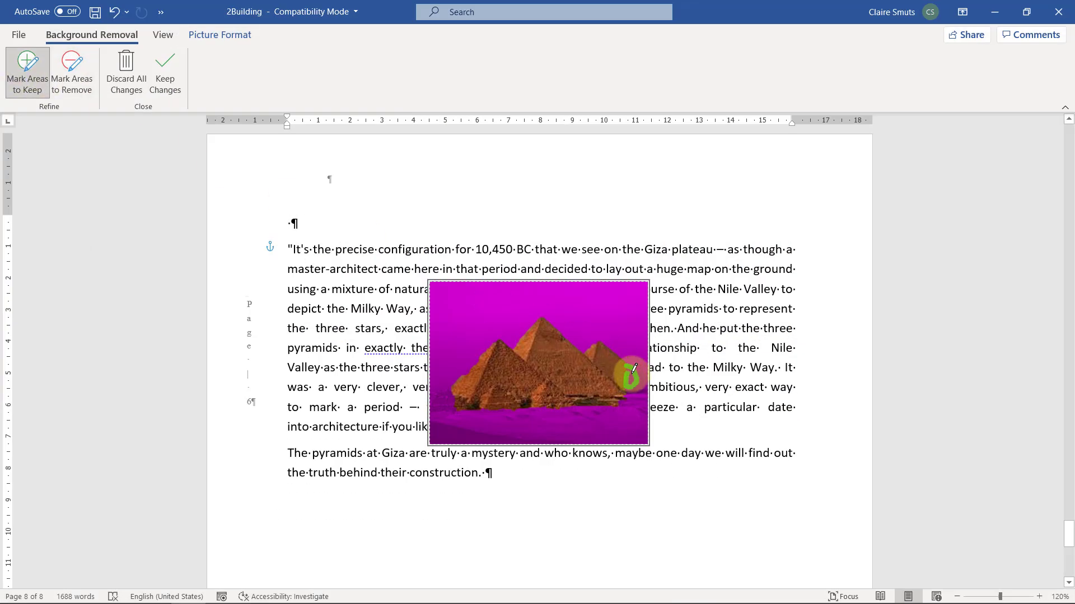
{"action": "left_click_drag", "start_coordinate": [631, 375], "coordinate": [642, 386]}
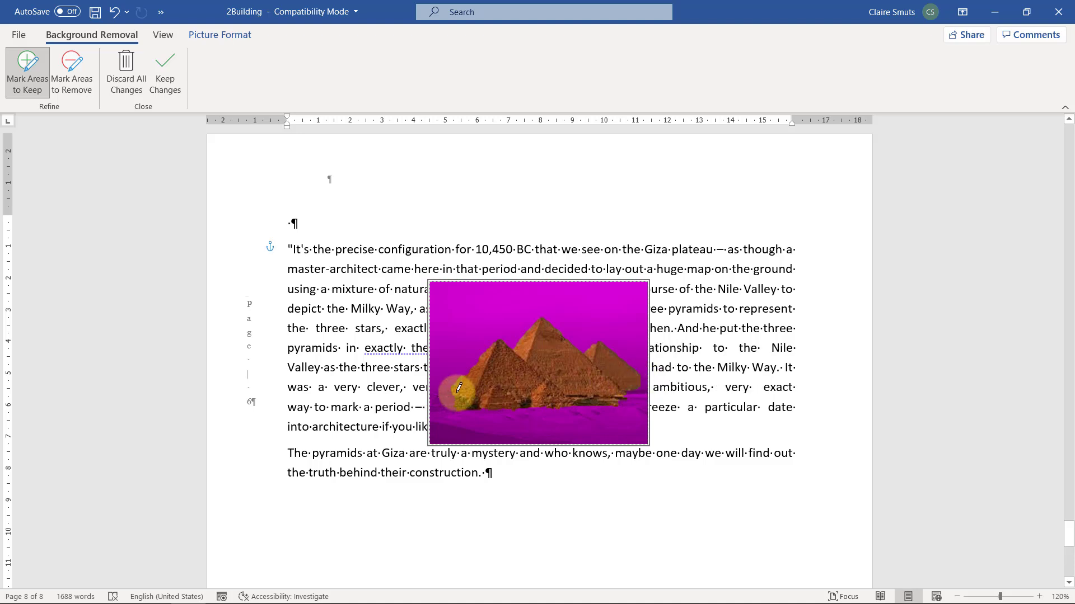
{"action": "left_click_drag", "start_coordinate": [459, 404], "coordinate": [443, 392]}
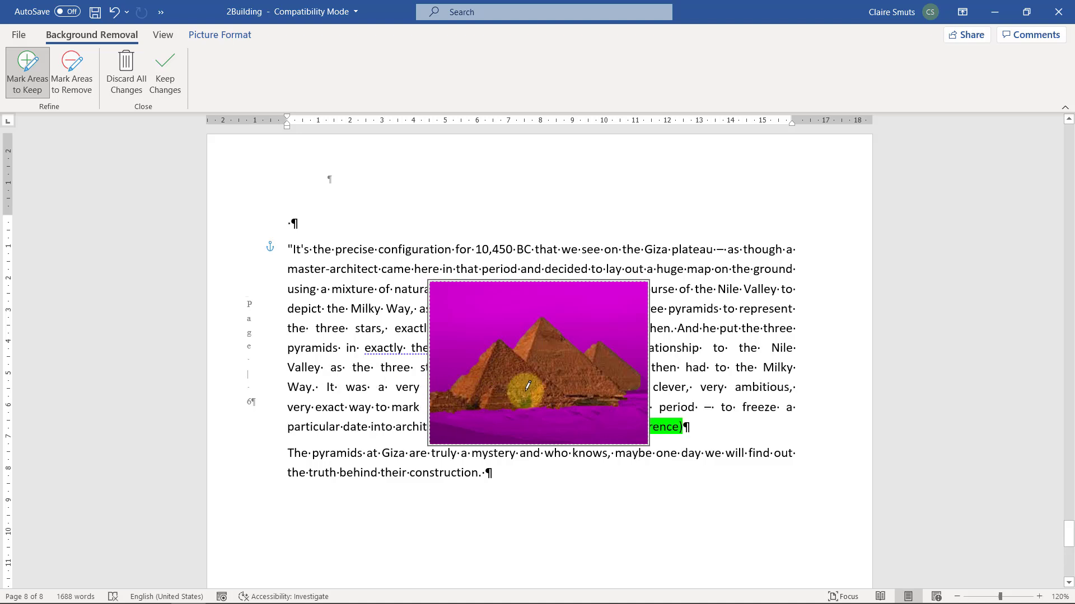
{"action": "left_click_drag", "start_coordinate": [645, 379], "coordinate": [634, 391]}
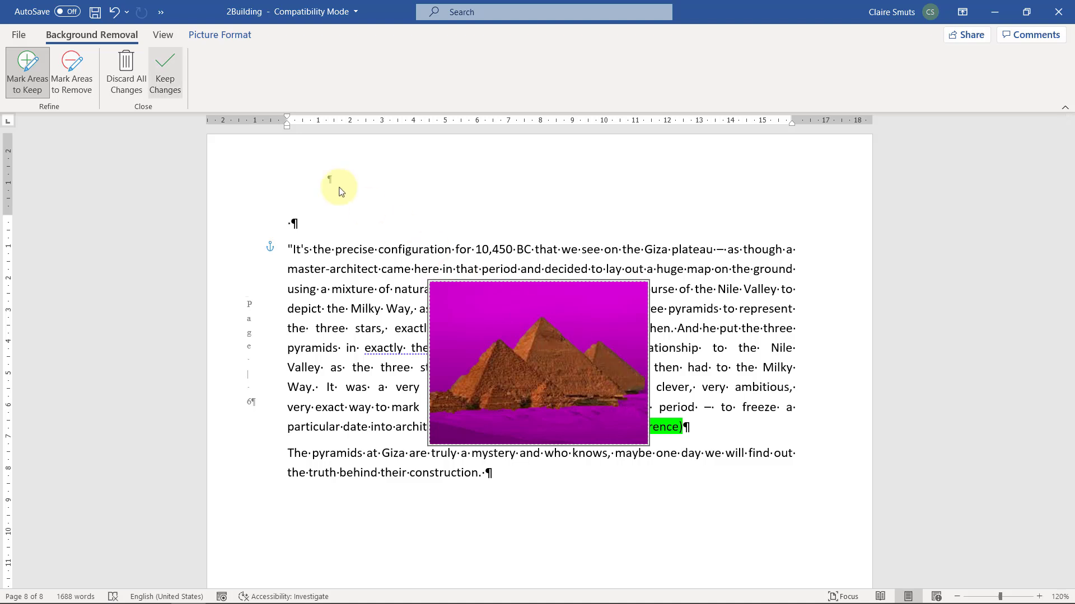
{"action": "left_click", "coordinate": [162, 67]}
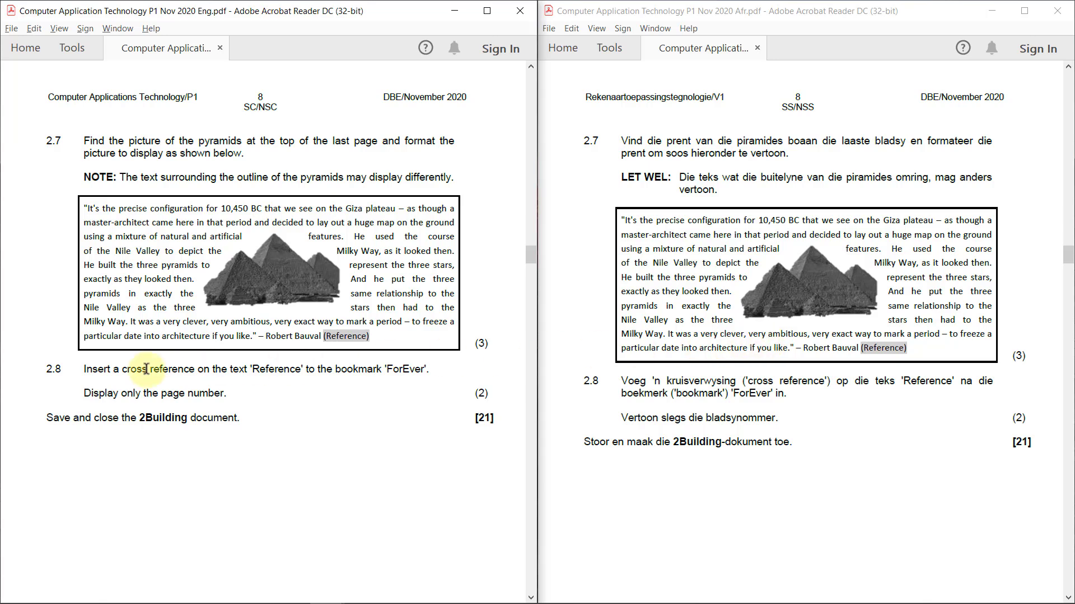
Step: Read question 2.8 in the PDF for the cross-reference type, bookmark and display requirements, and return to 2Building in Word
{"action": "left_click_drag", "start_coordinate": [122, 369], "coordinate": [194, 369]}
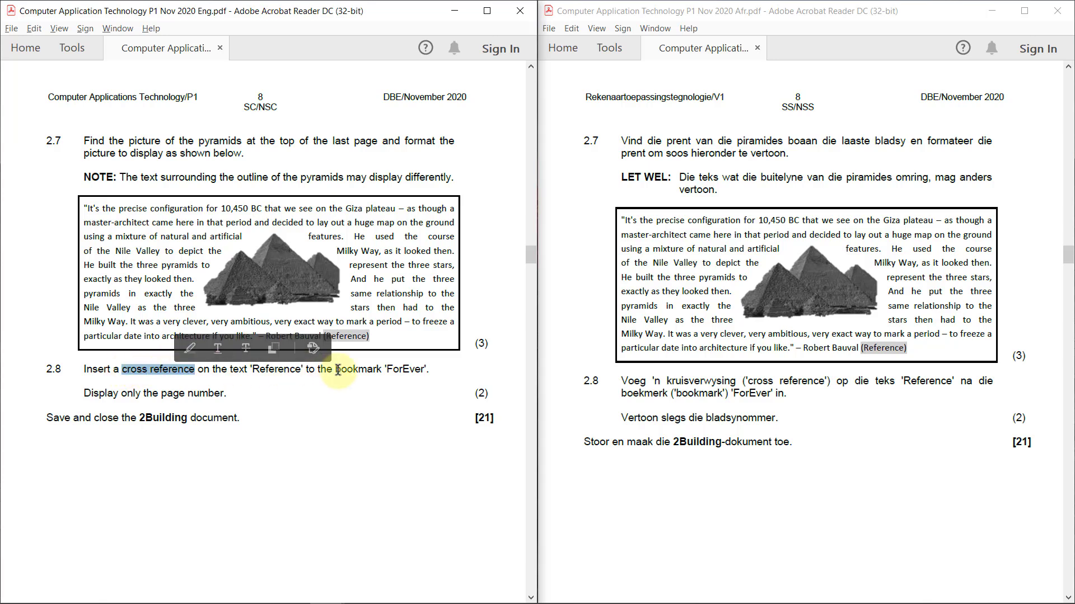
{"action": "left_click_drag", "start_coordinate": [342, 370], "coordinate": [384, 370]}
{"action": "left_click_drag", "start_coordinate": [161, 393], "coordinate": [227, 392]}
{"action": "left_click", "coordinate": [56, 375]}
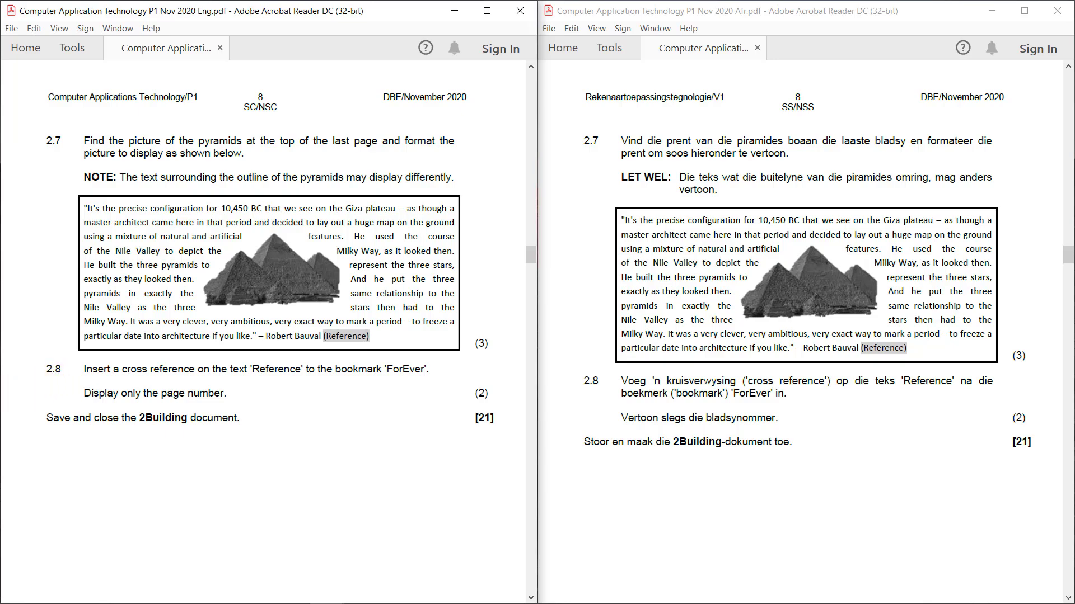
{"action": "key", "text": "alt+Tab"}
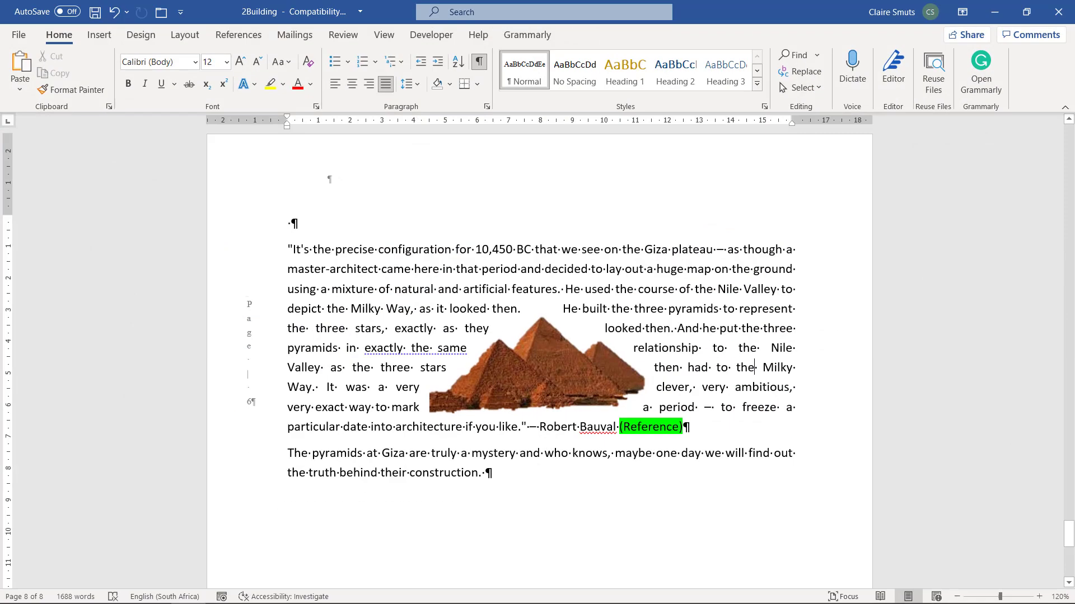
Step: Replace the word Reference after the Bauval quotation with a cross-reference to the page number of the bookmark ForEver
{"action": "double_click", "coordinate": [651, 424]}
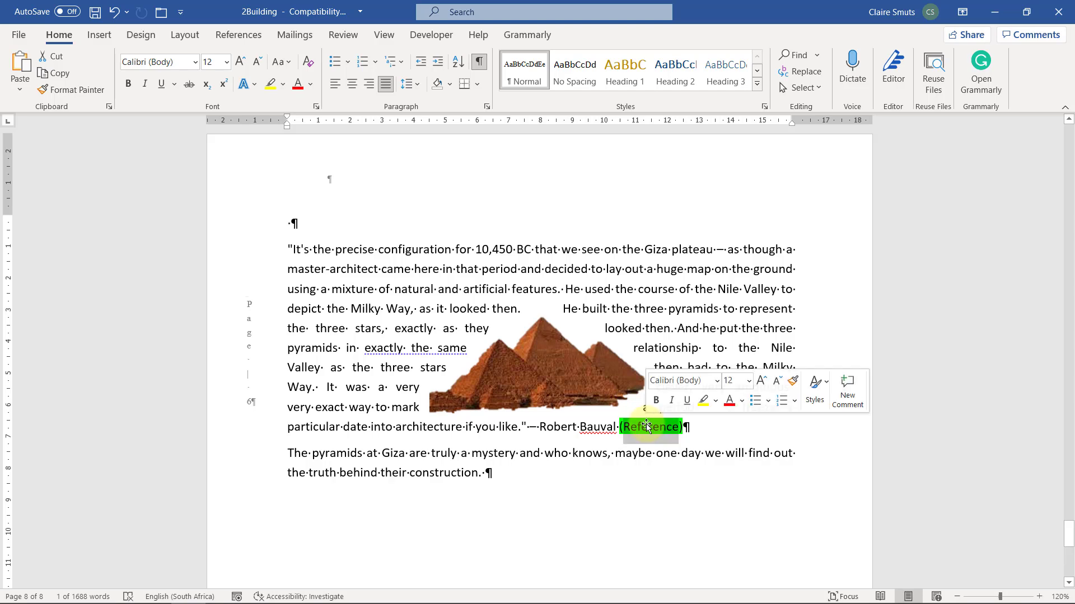
{"action": "left_click", "coordinate": [99, 35]}
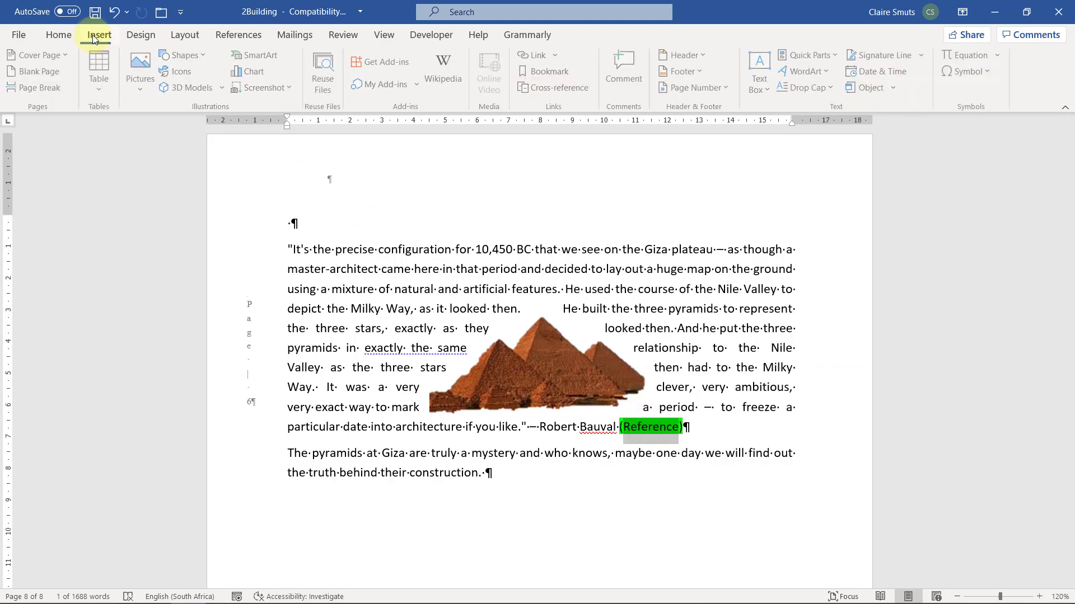
{"action": "left_click", "coordinate": [569, 88]}
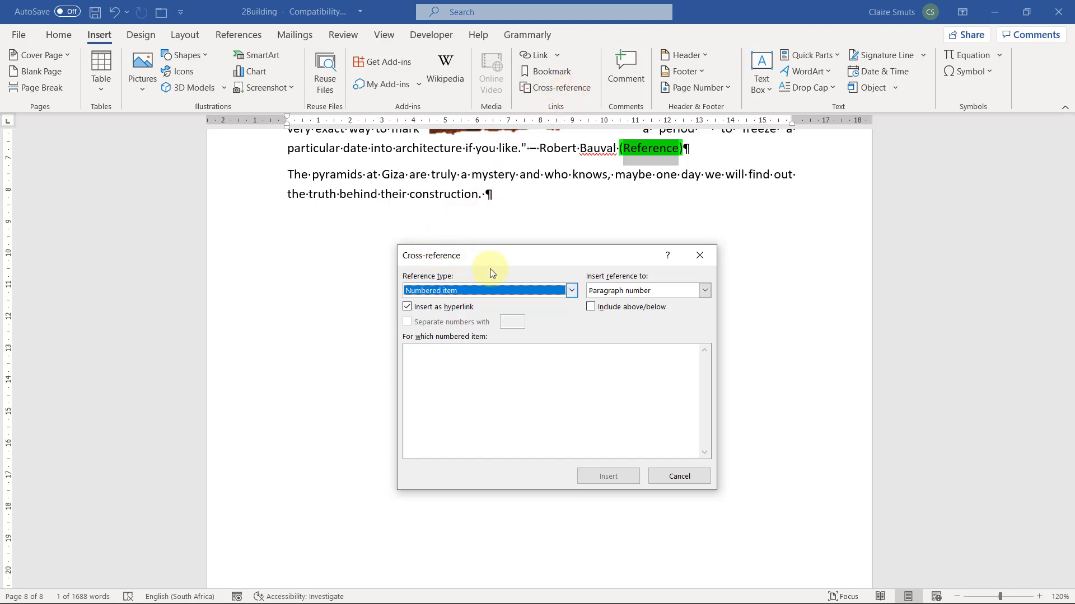
{"action": "left_click", "coordinate": [571, 291]}
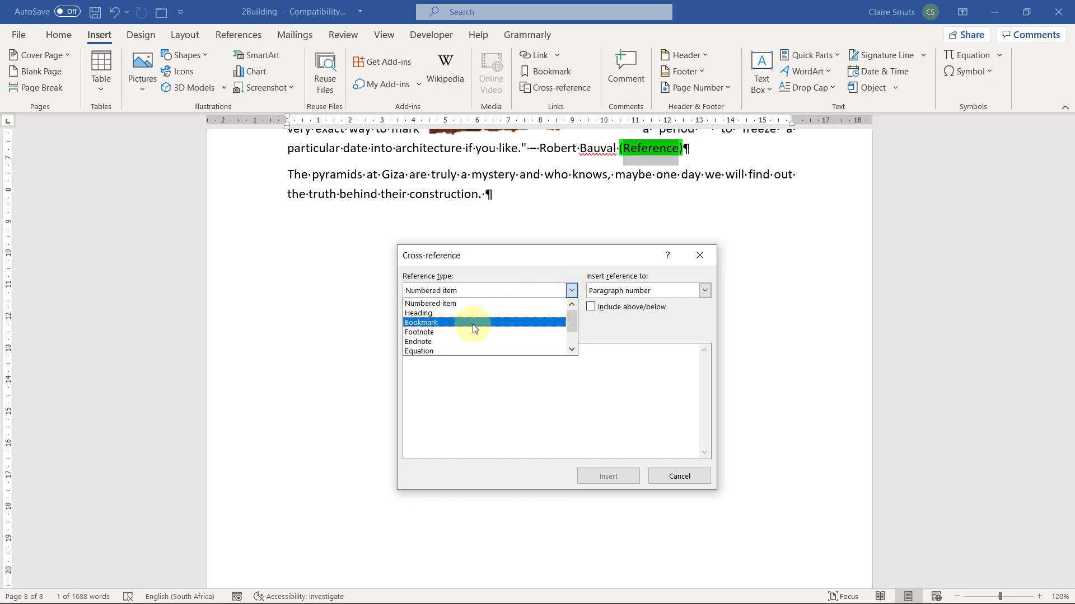
{"action": "left_click", "coordinate": [435, 323]}
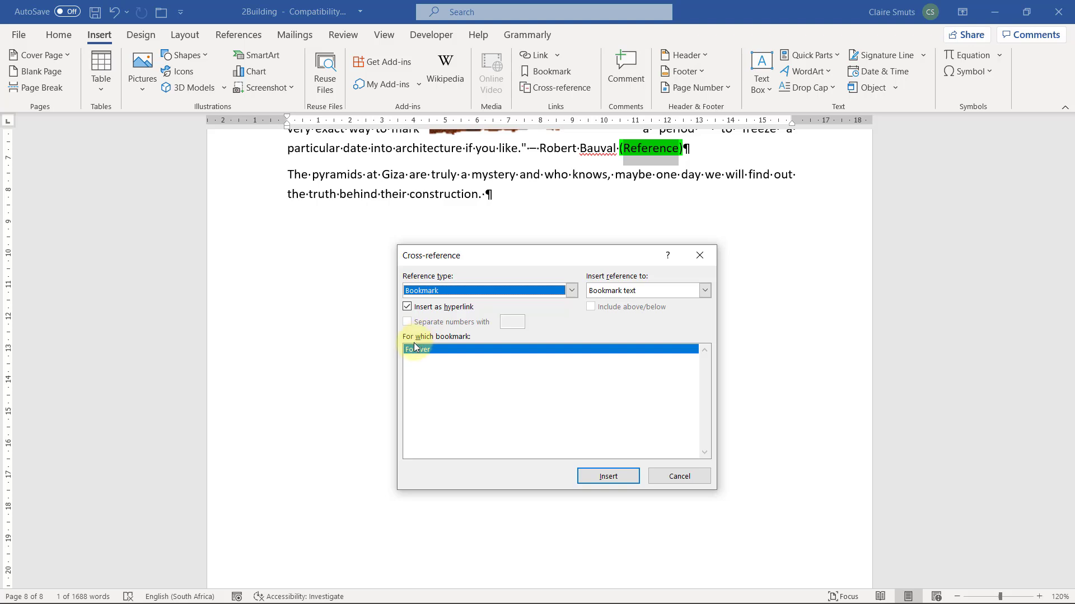
{"action": "left_click", "coordinate": [613, 291]}
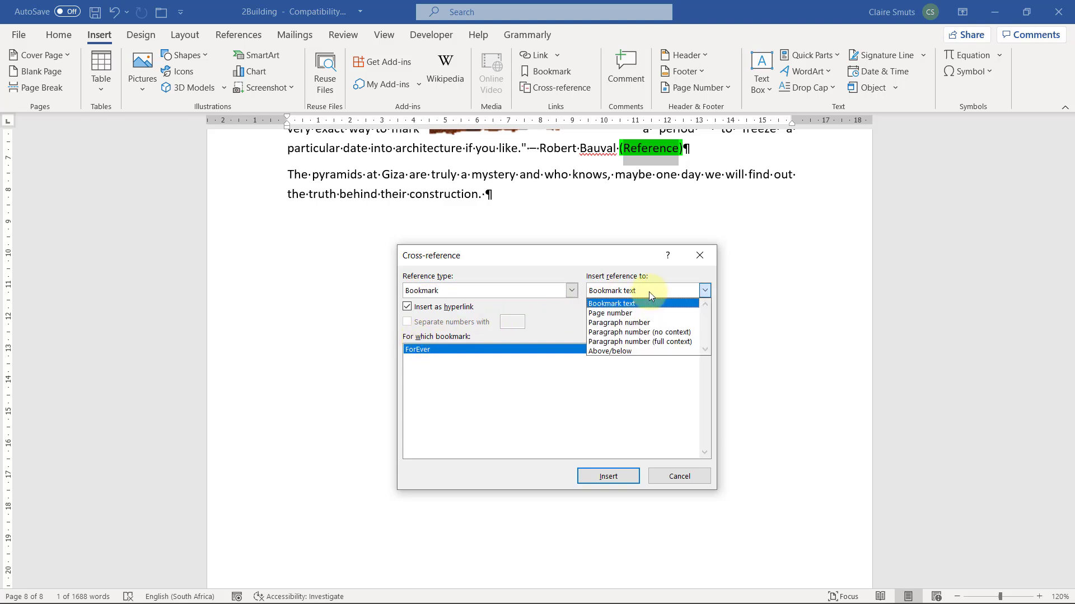
{"action": "left_click", "coordinate": [619, 314]}
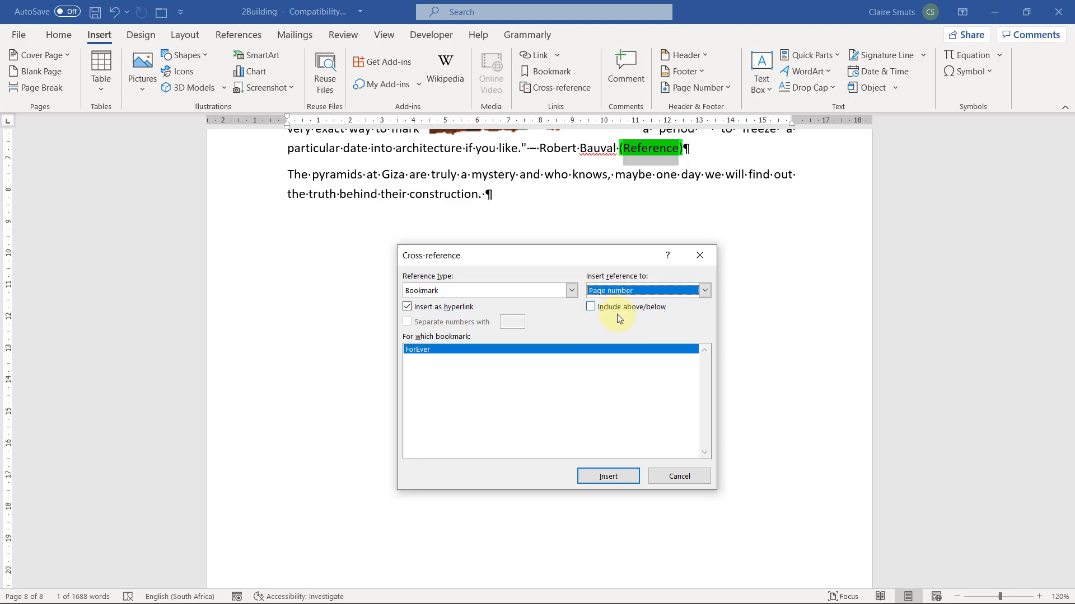
{"action": "left_click", "coordinate": [607, 477]}
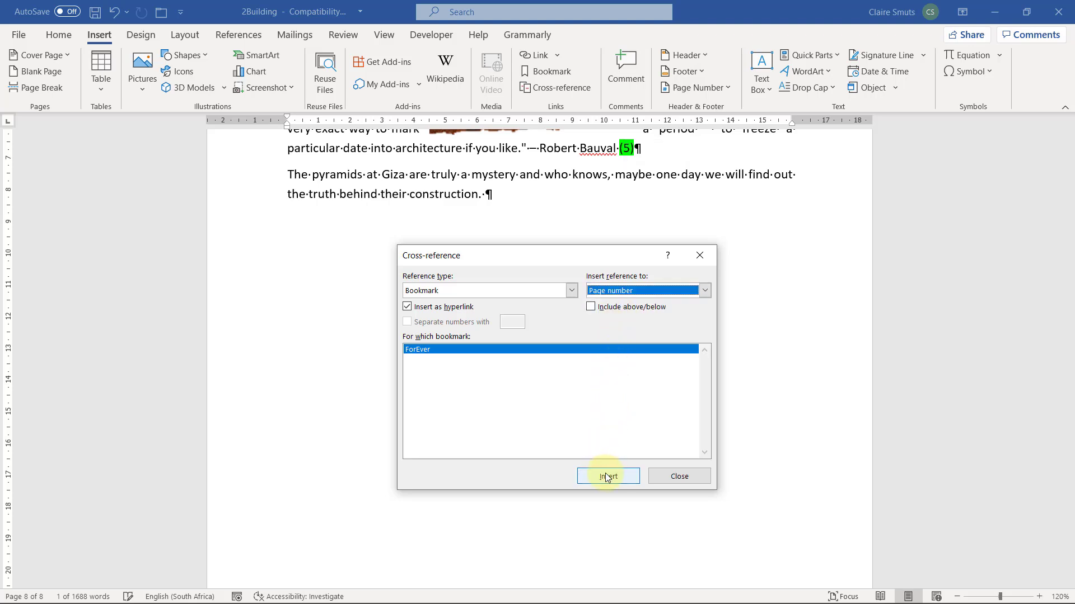
{"action": "left_click", "coordinate": [686, 477]}
Step: Check the field code behind the new cross-reference and switch it back to its result display
{"action": "scroll", "coordinate": [655, 239], "scroll_direction": "up", "scroll_amount": 2}
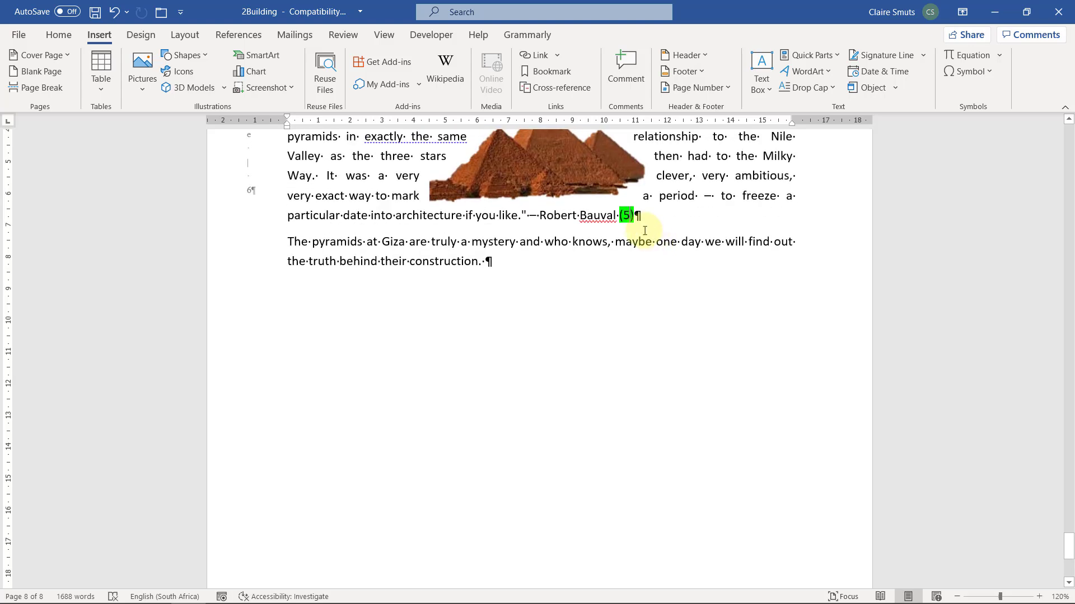
{"action": "right_click", "coordinate": [628, 215]}
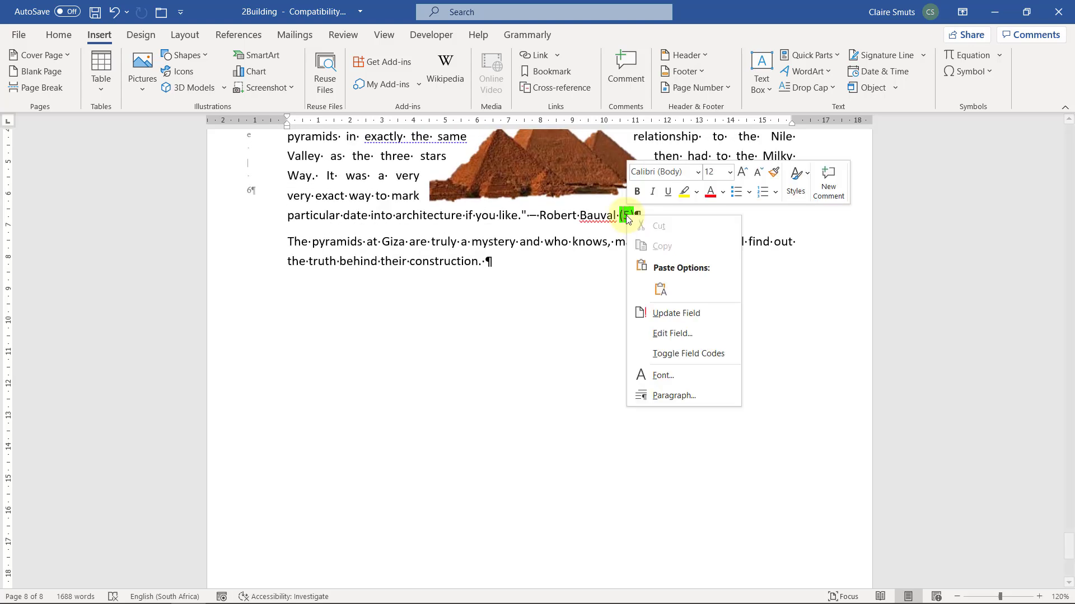
{"action": "left_click", "coordinate": [661, 351]}
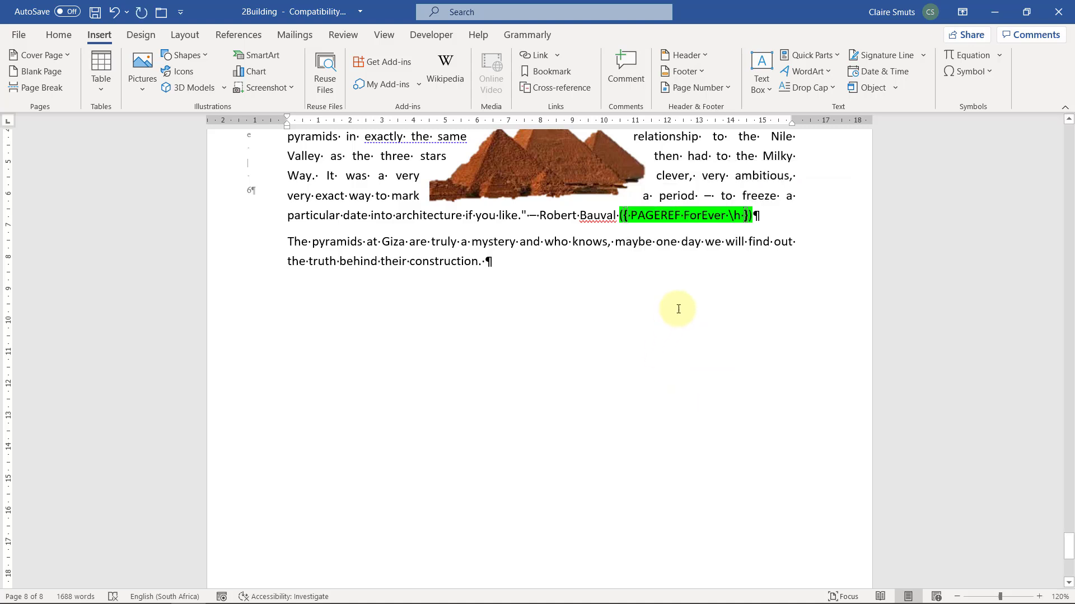
{"action": "right_click", "coordinate": [713, 219]}
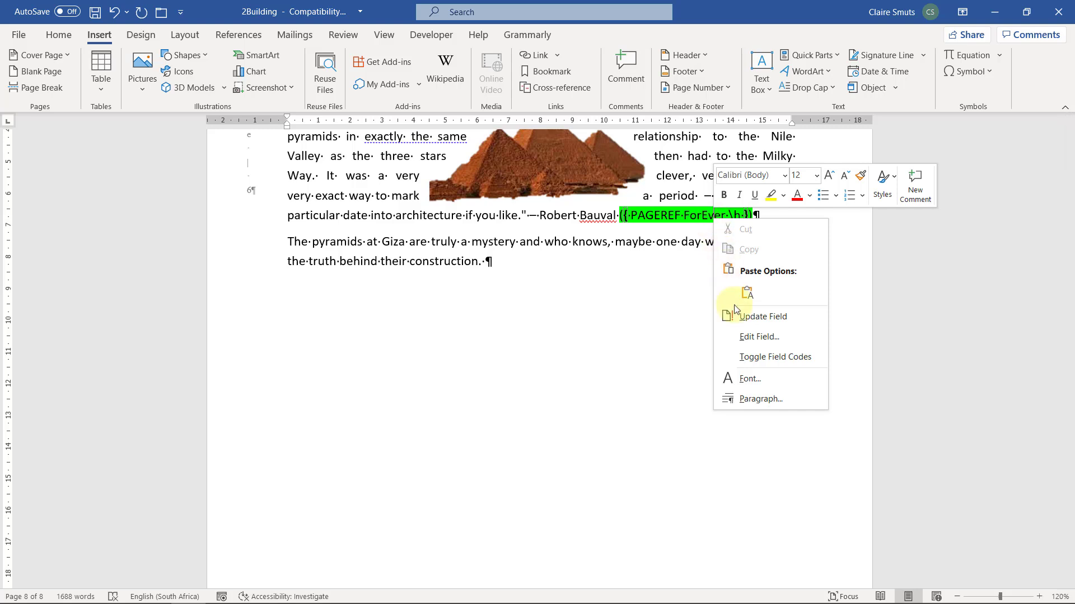
{"action": "left_click", "coordinate": [748, 356]}
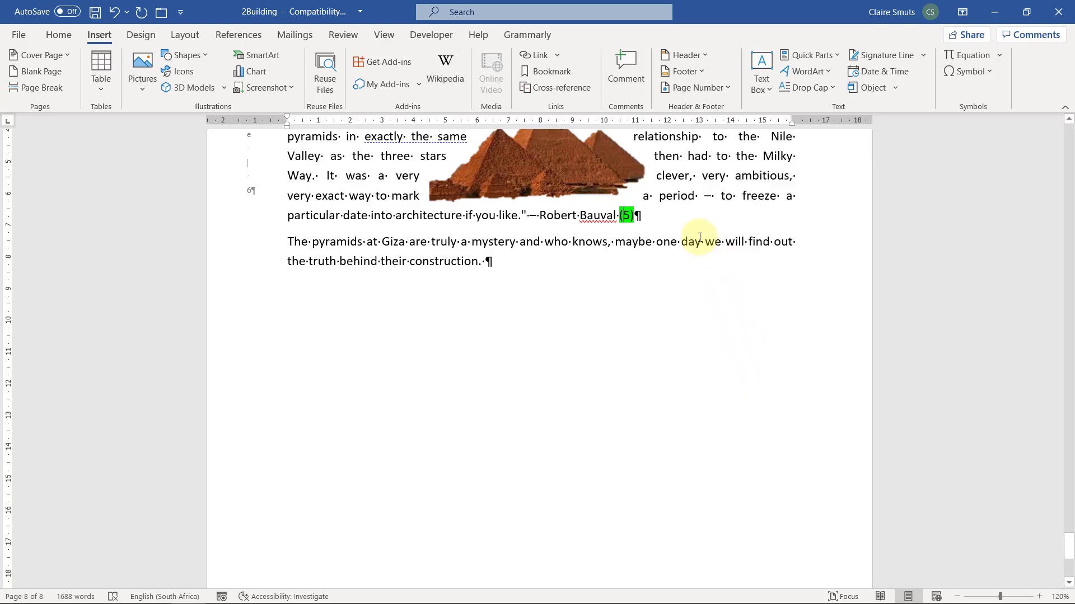